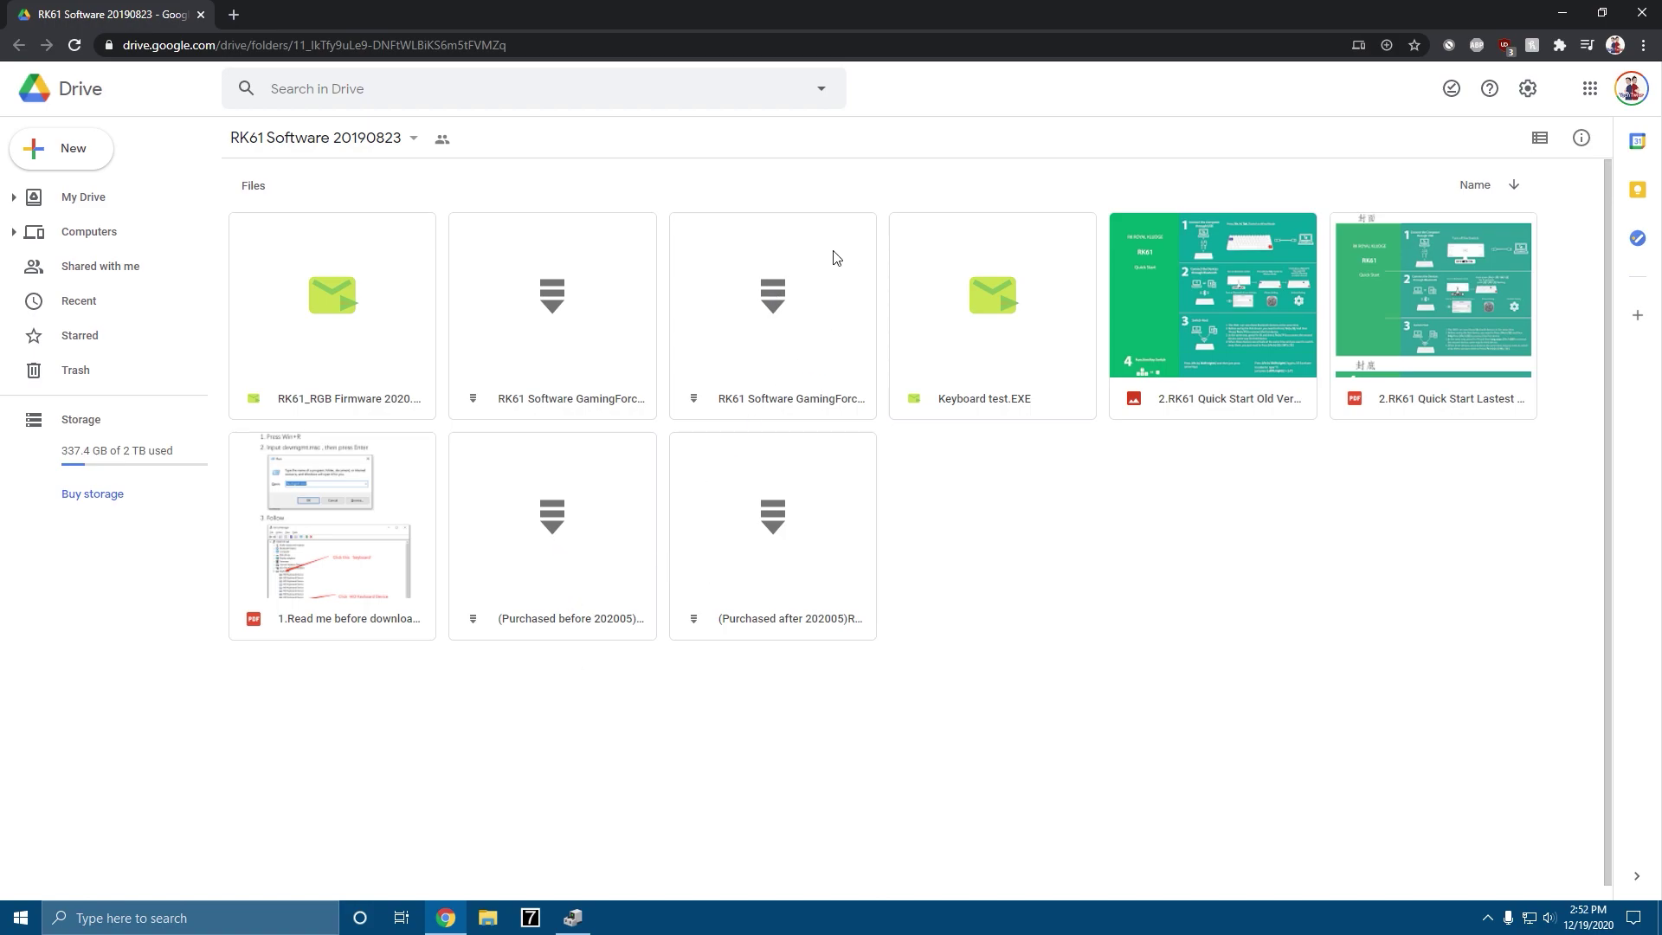
Select the first RK61 Software GamingForceZ V1.02.000n (PID=0256) archive in the folder
left_click(511, 321)
Preview the archives with the page zoomed out, comparing PID numbers 0256 and 8006 in their titles
double_click(508, 321)
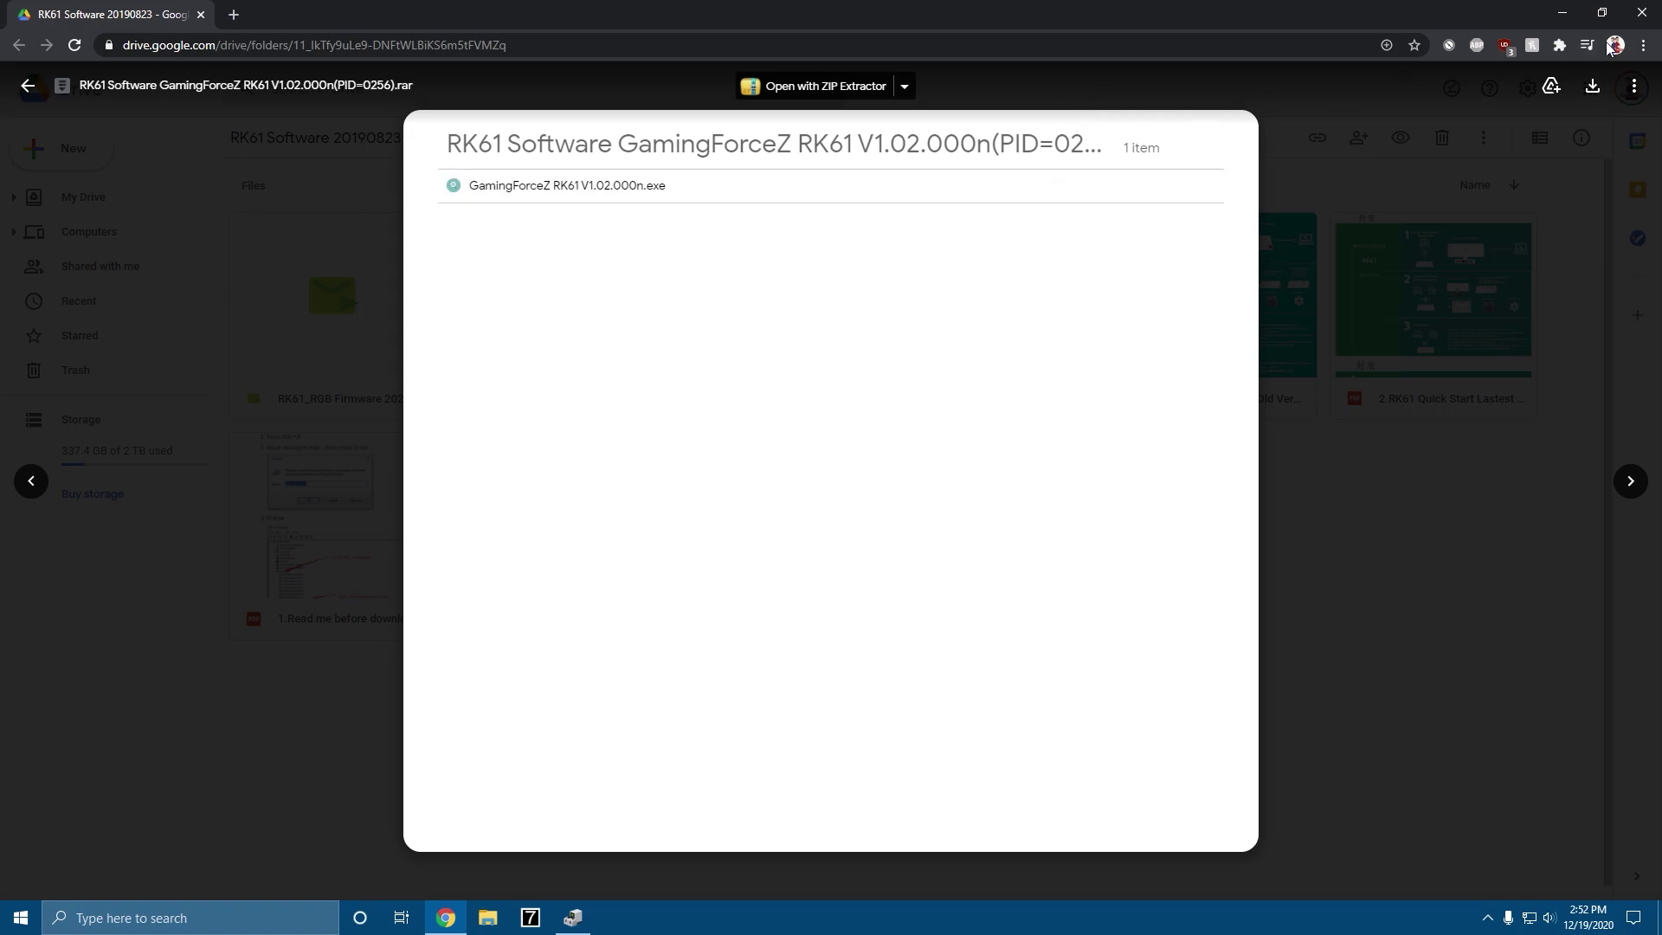
left_click(1643, 45)
left_click(1528, 209)
left_click(998, 146)
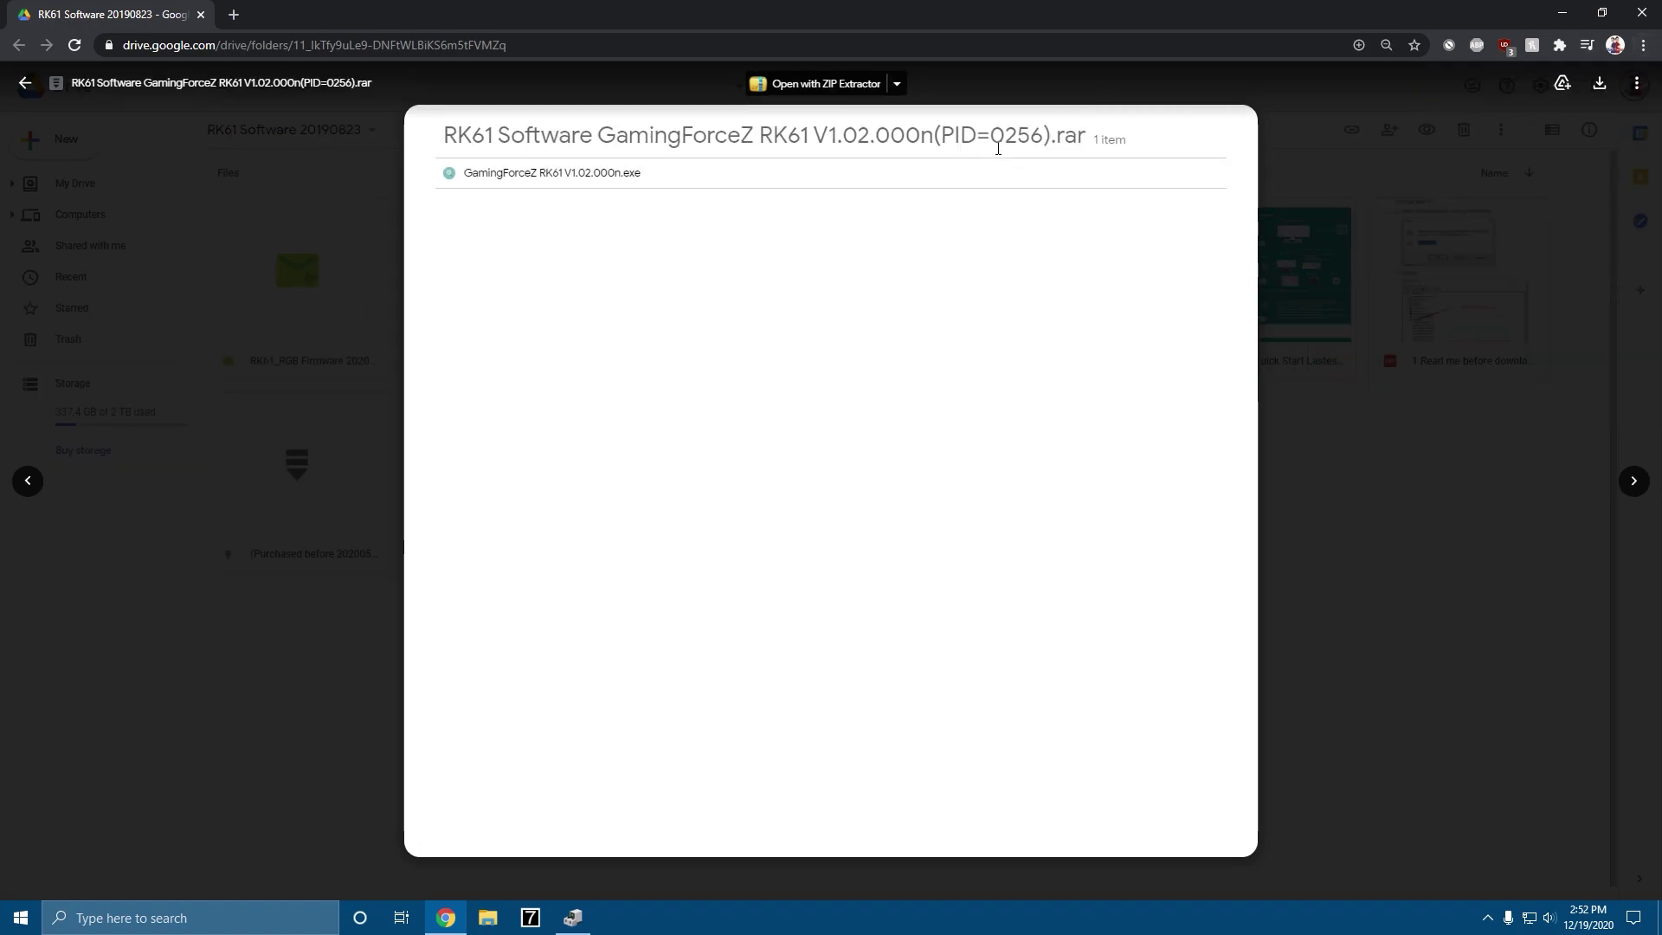
double_click(997, 147)
key("Right")
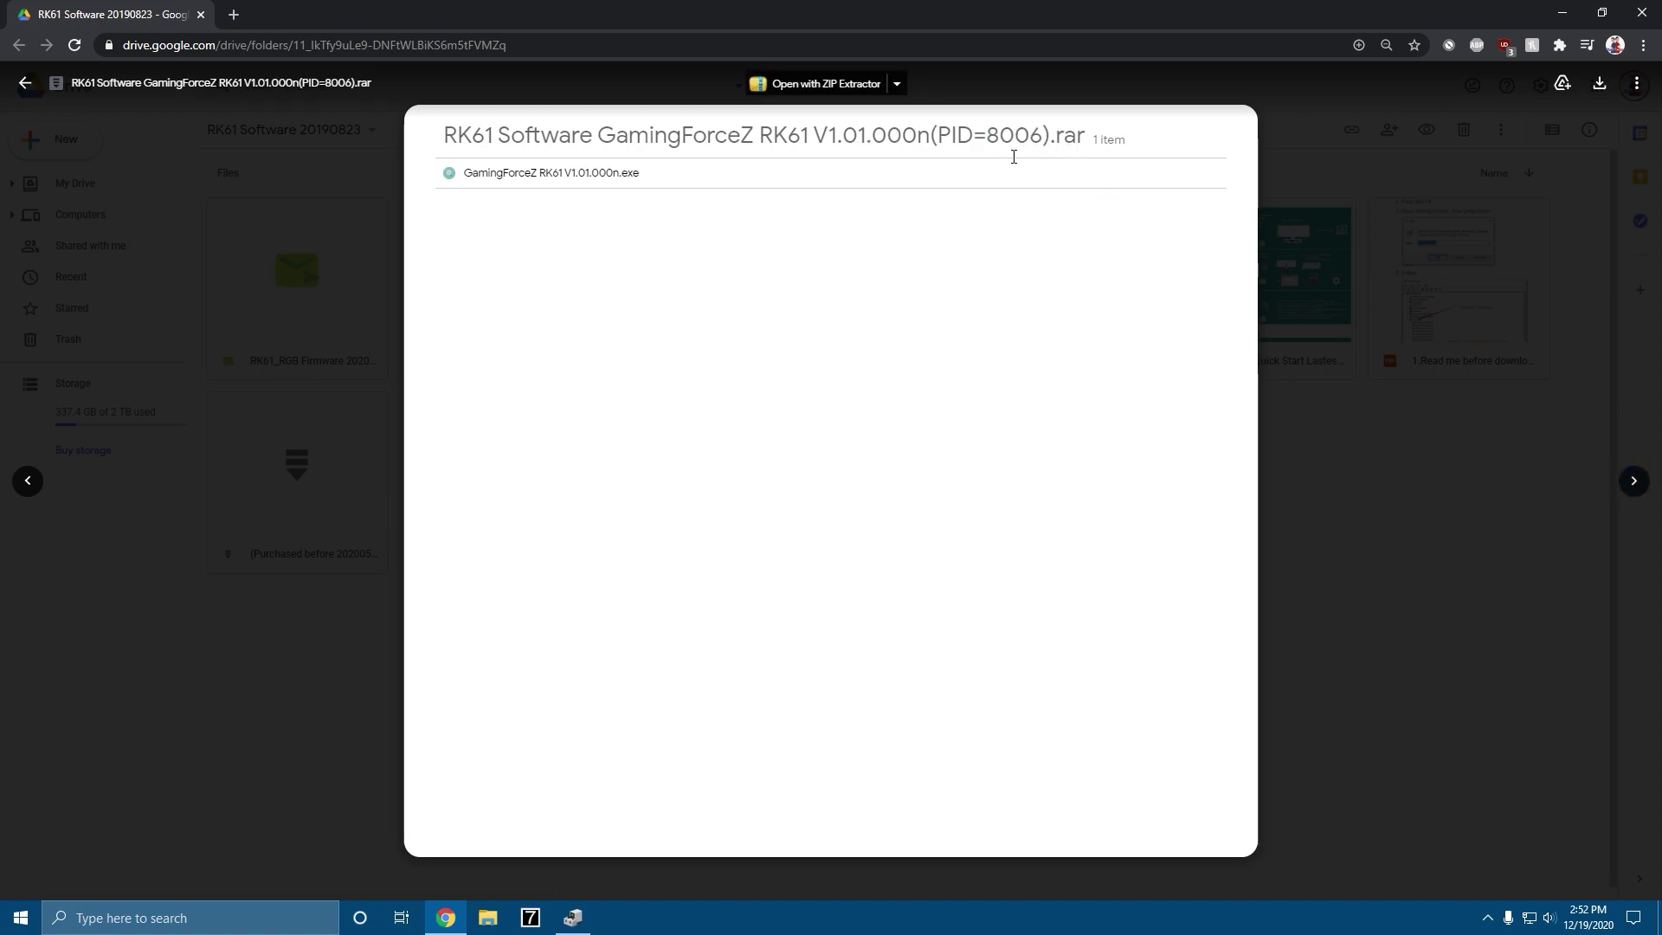
left_click_drag(987, 137, 1076, 137)
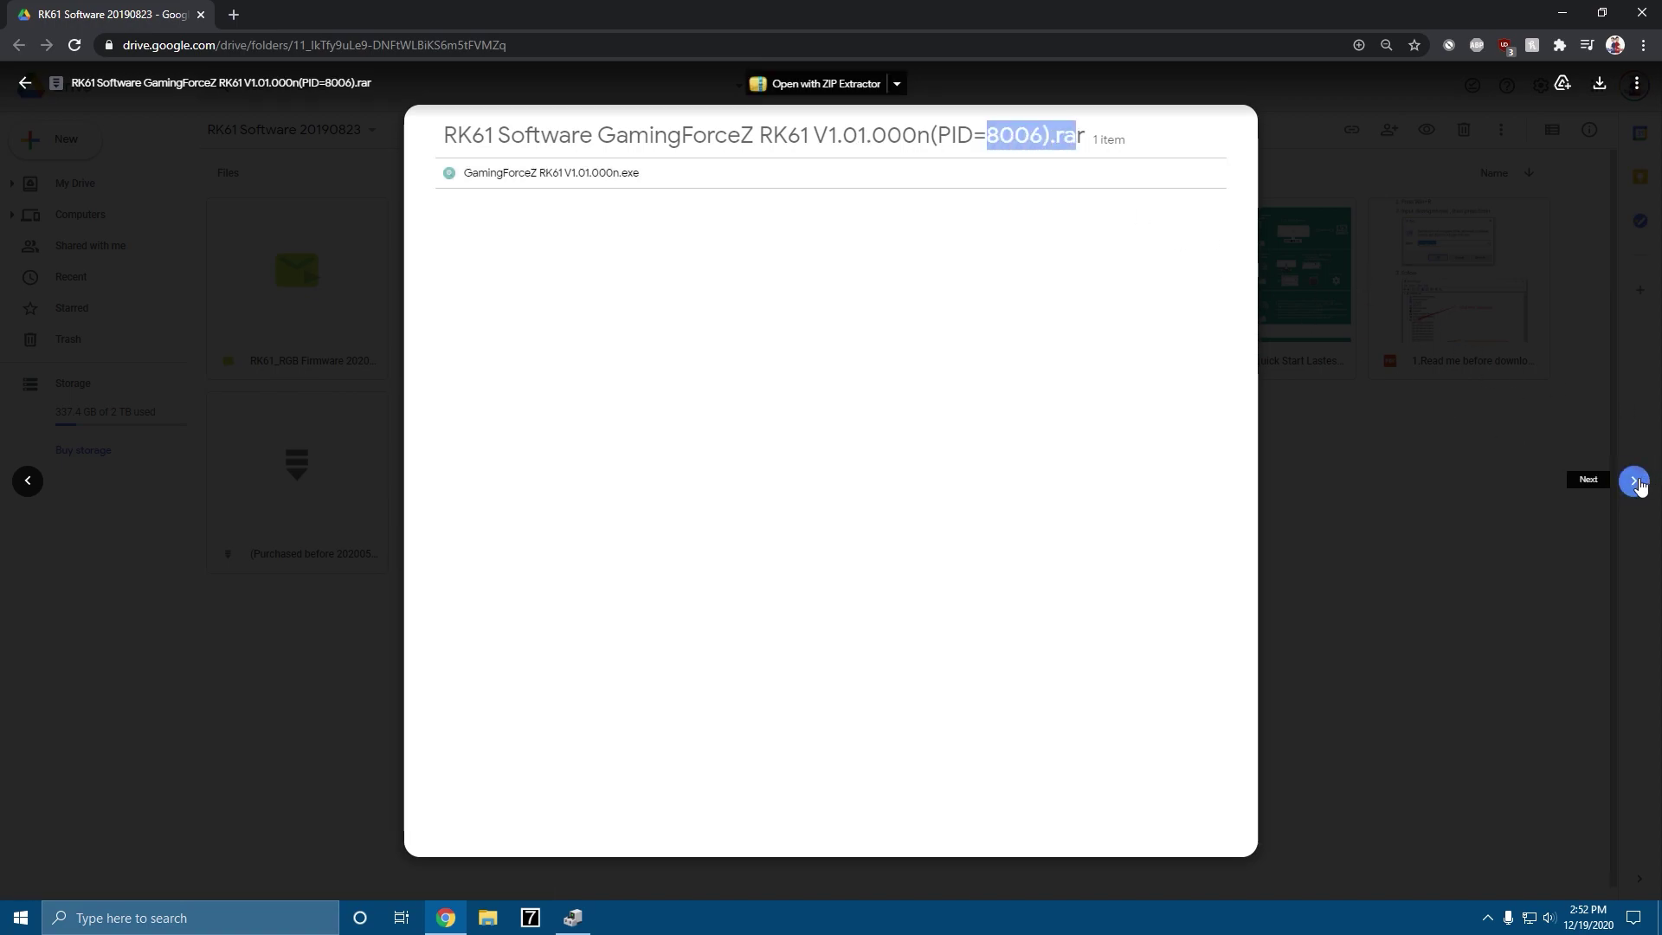
key("Right")
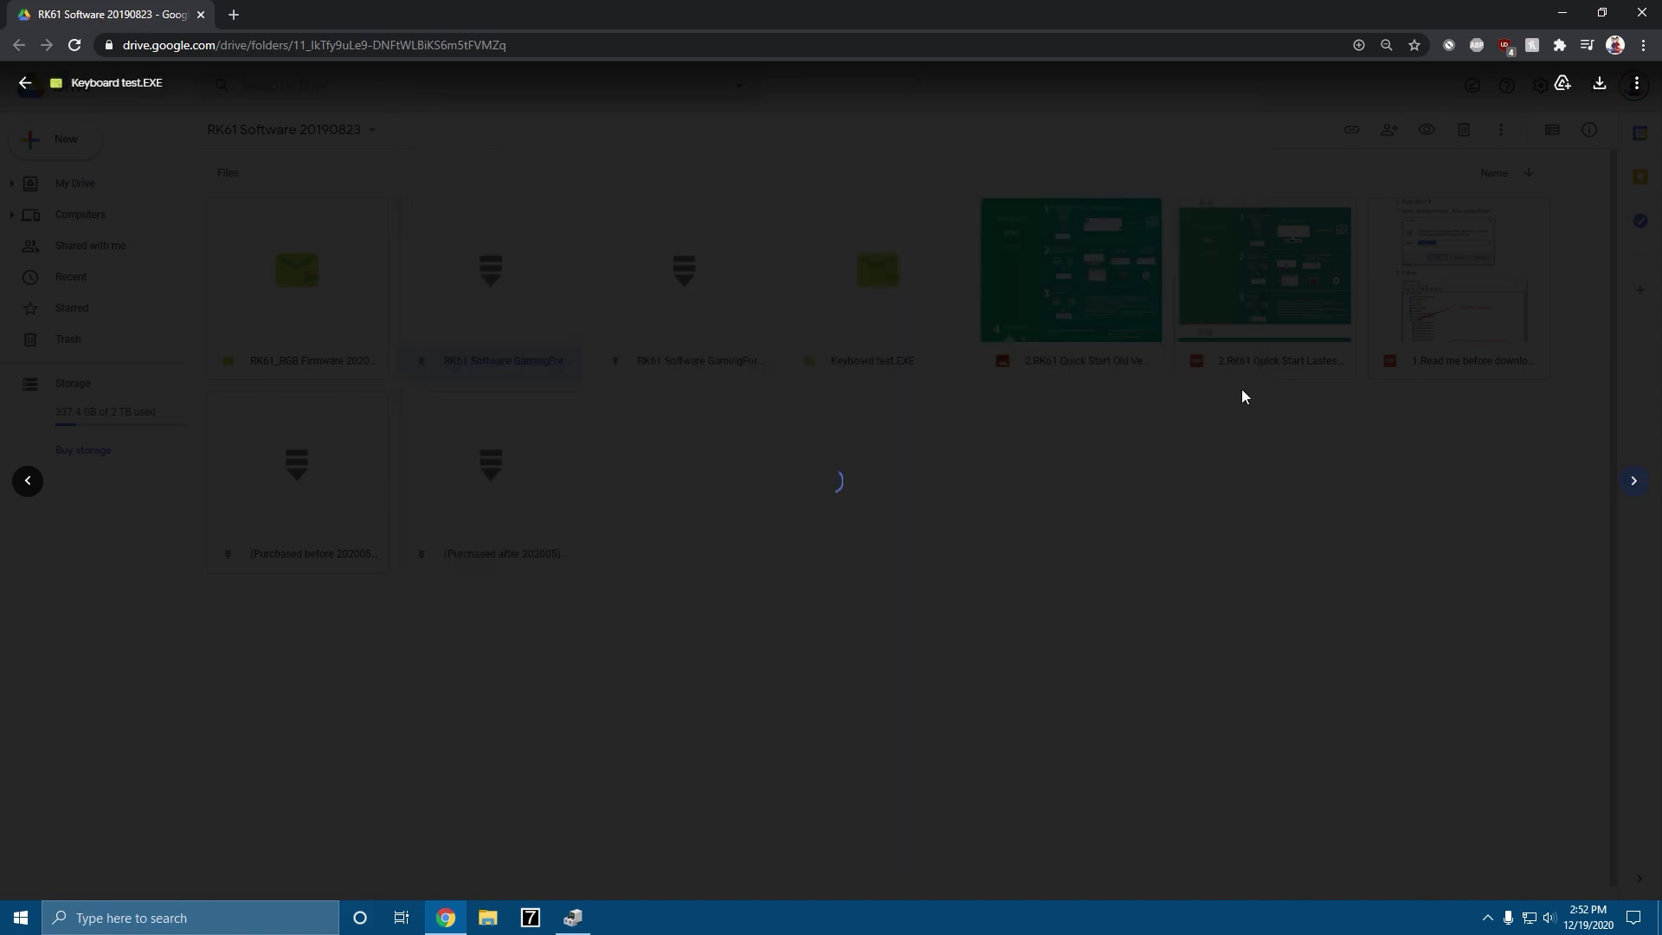
Preview the Purchased before and after 202005 archives, then go back to the folder
left_click(25, 82)
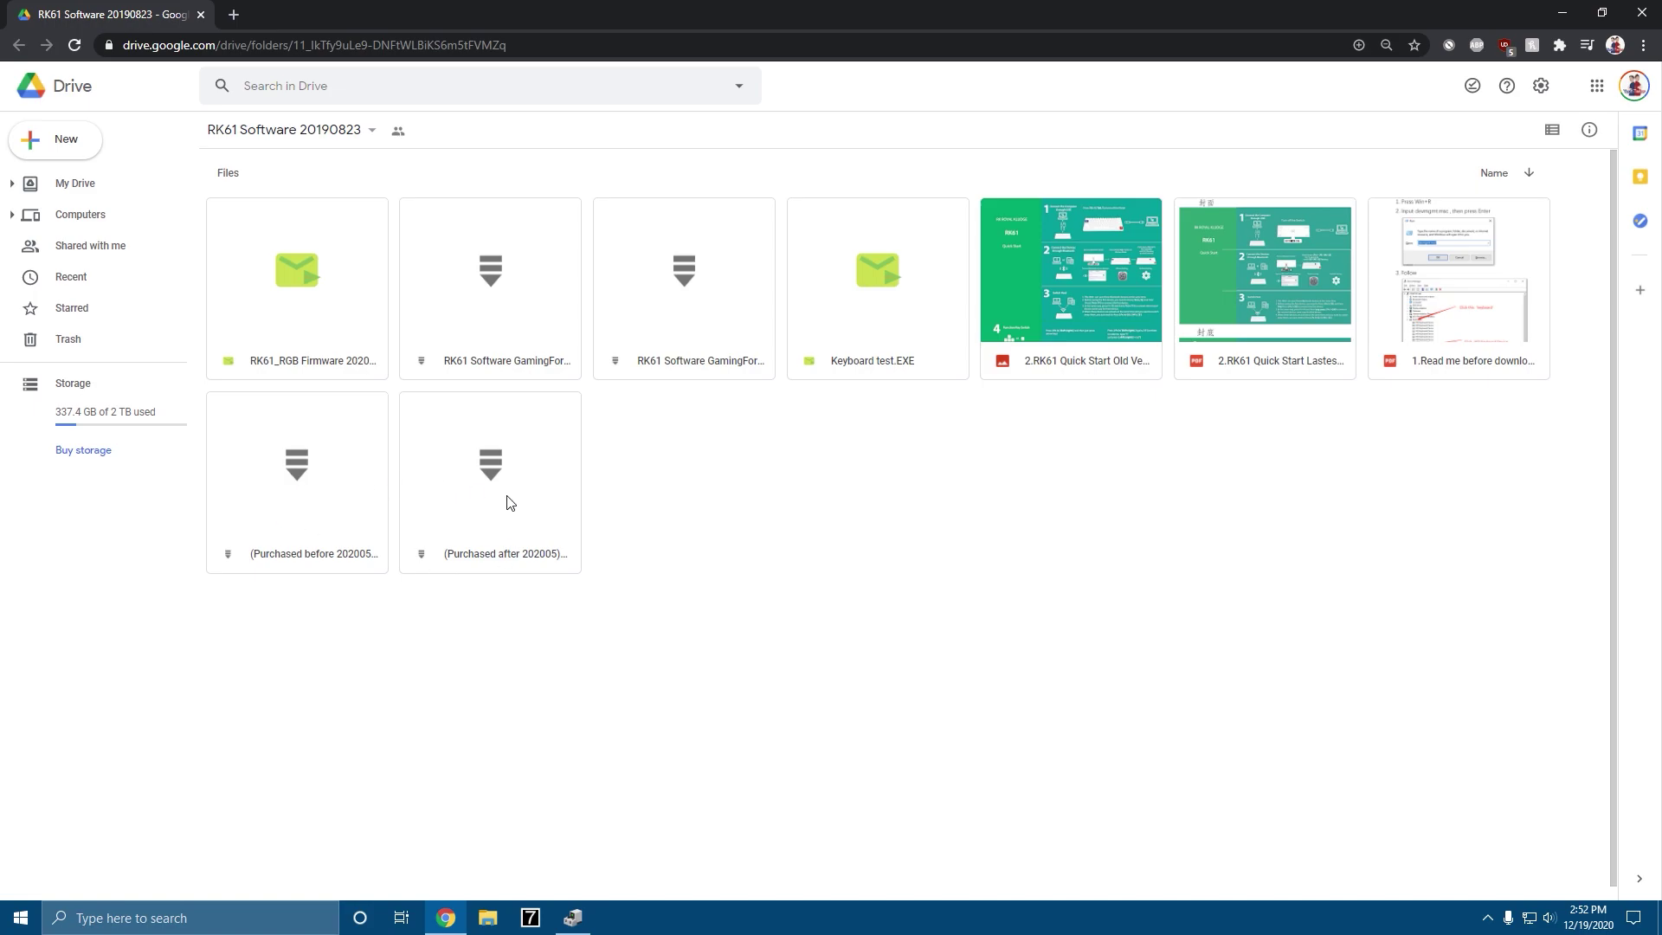
left_click(351, 570)
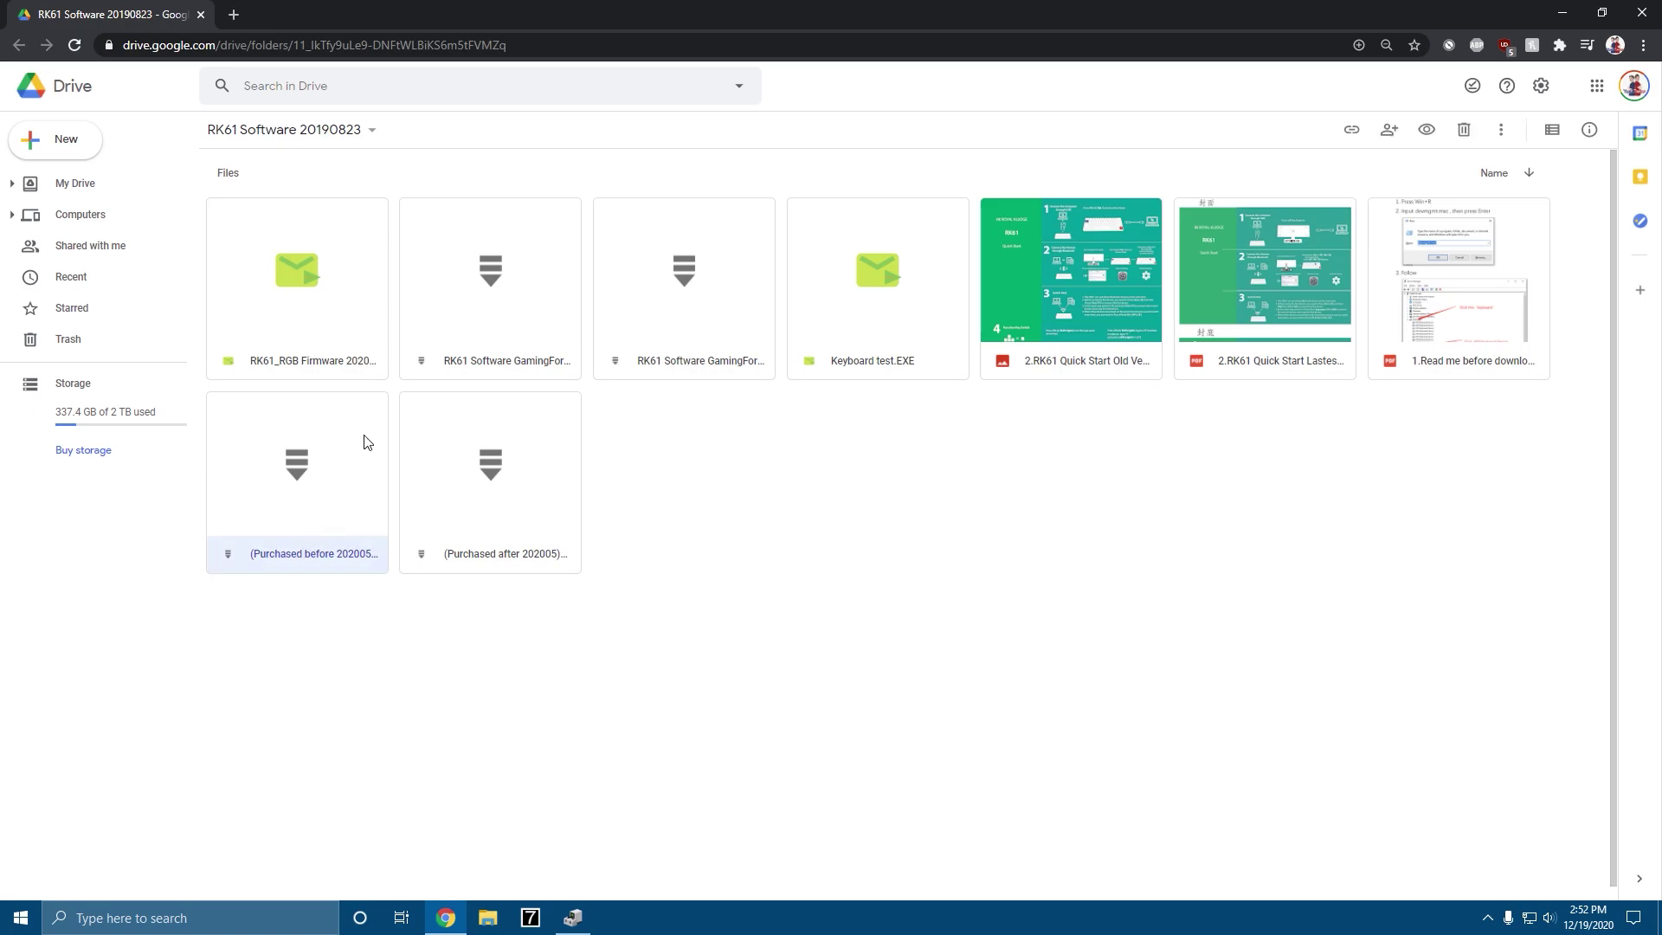
double_click(354, 502)
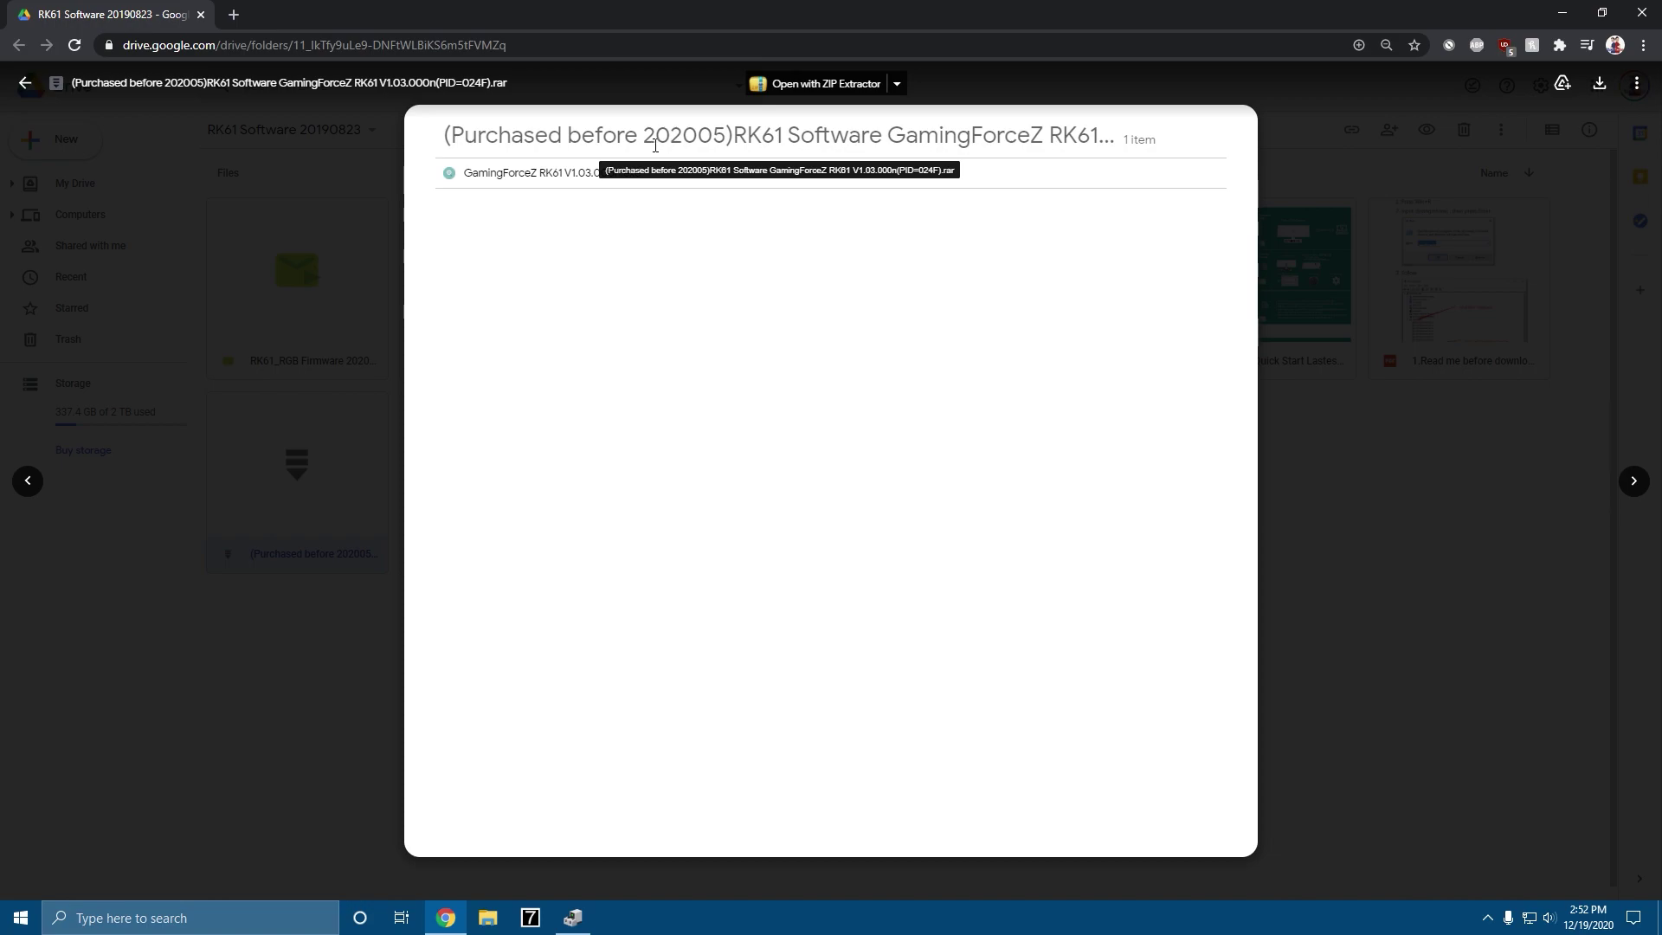
left_click_drag(643, 138, 727, 139)
key("Right")
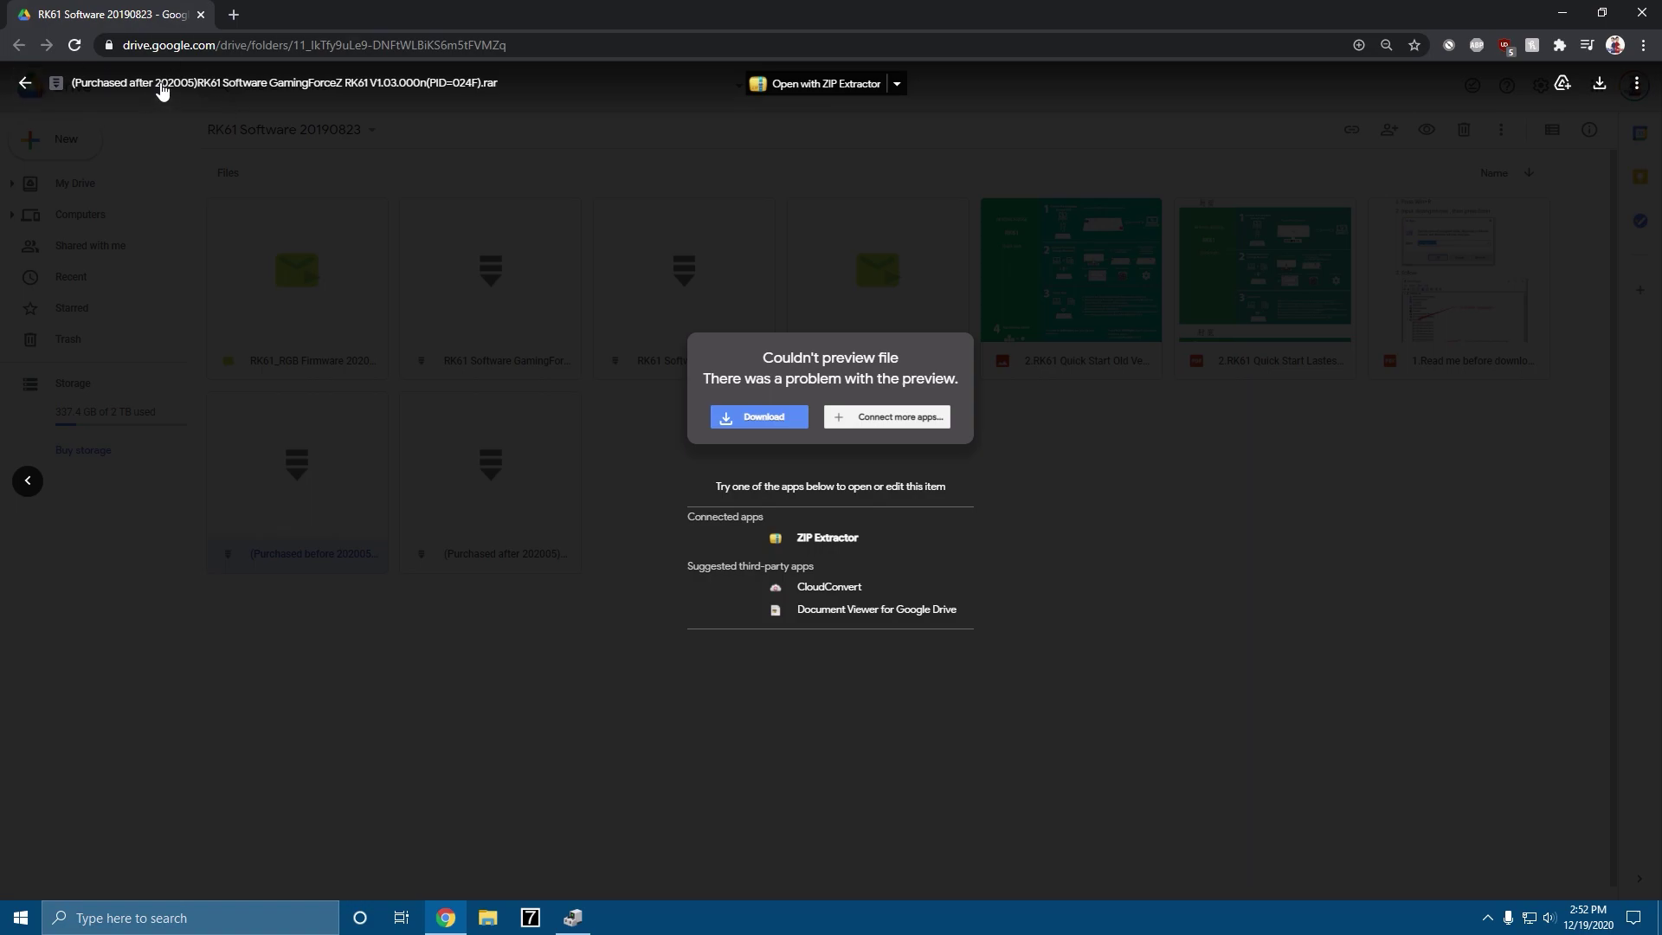
left_click(25, 83)
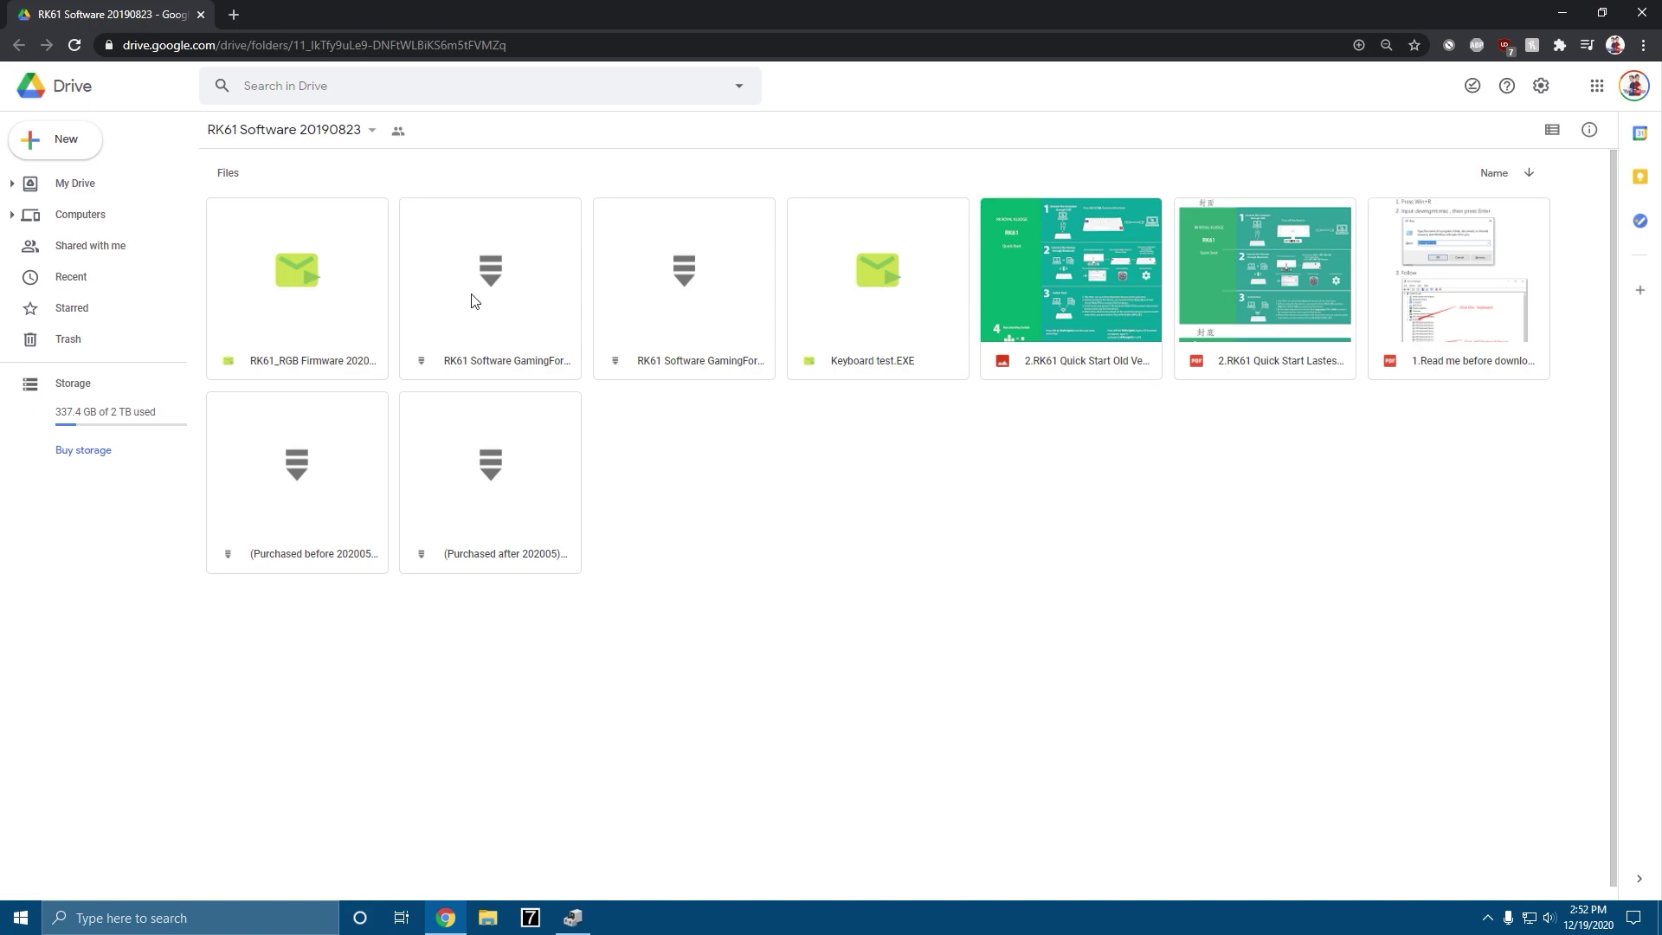
Copy the Drive folder's web address, discard a test new tab, and switch to Device Manager
left_click(541, 55)
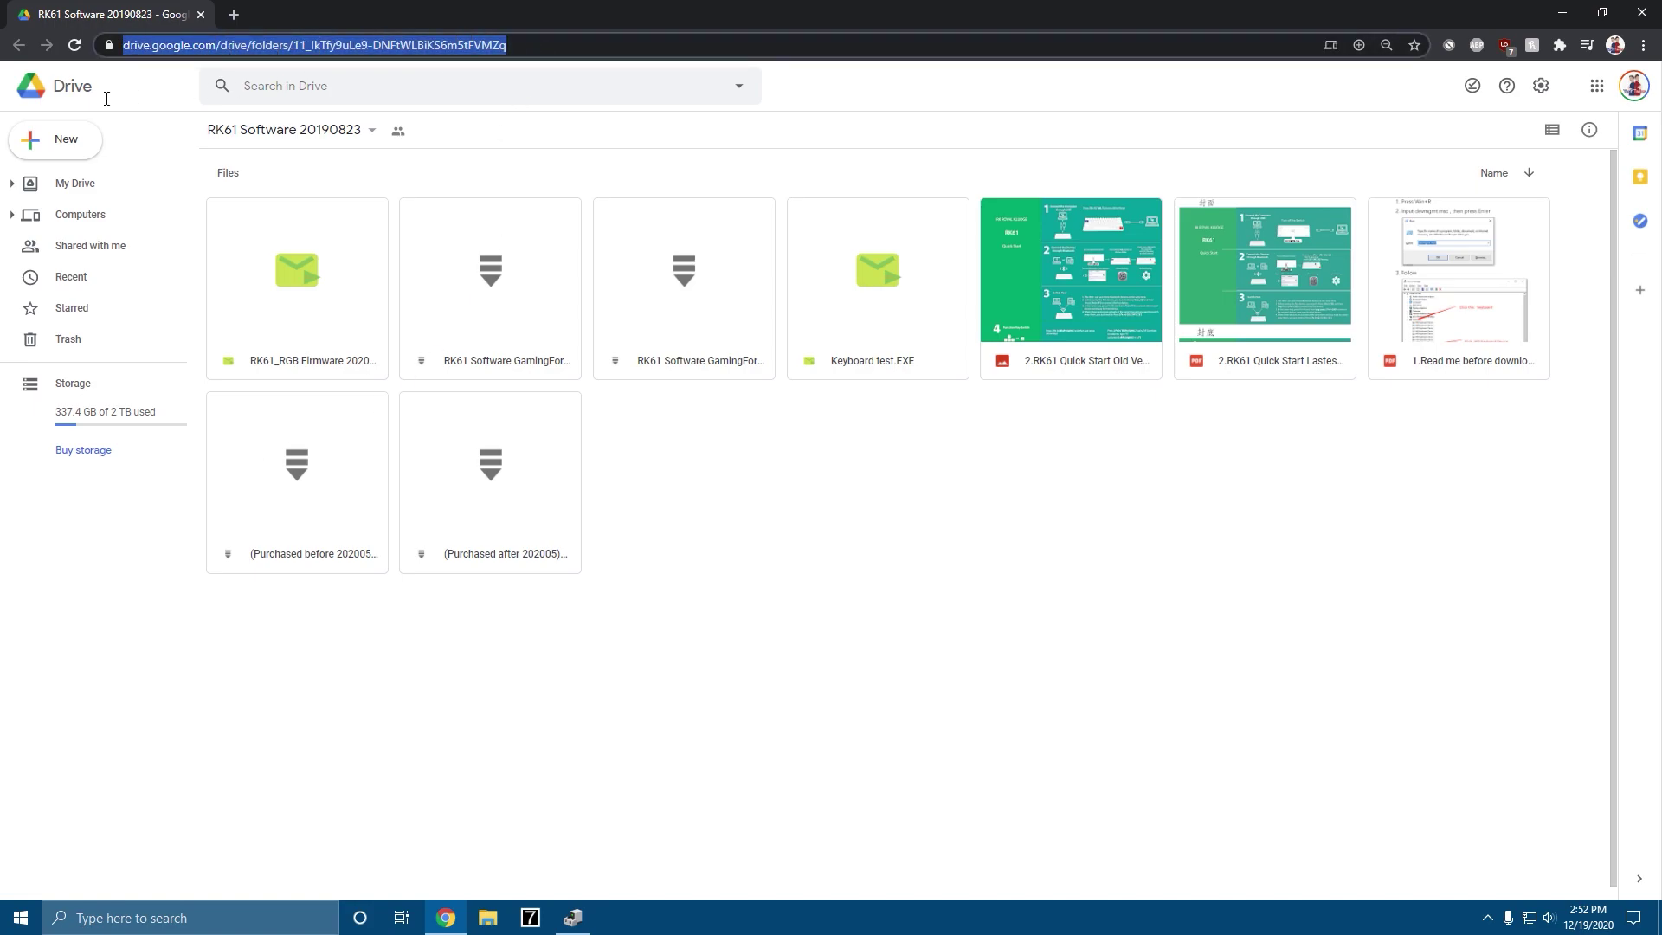
right_click(308, 54)
left_click(355, 178)
left_click(233, 14)
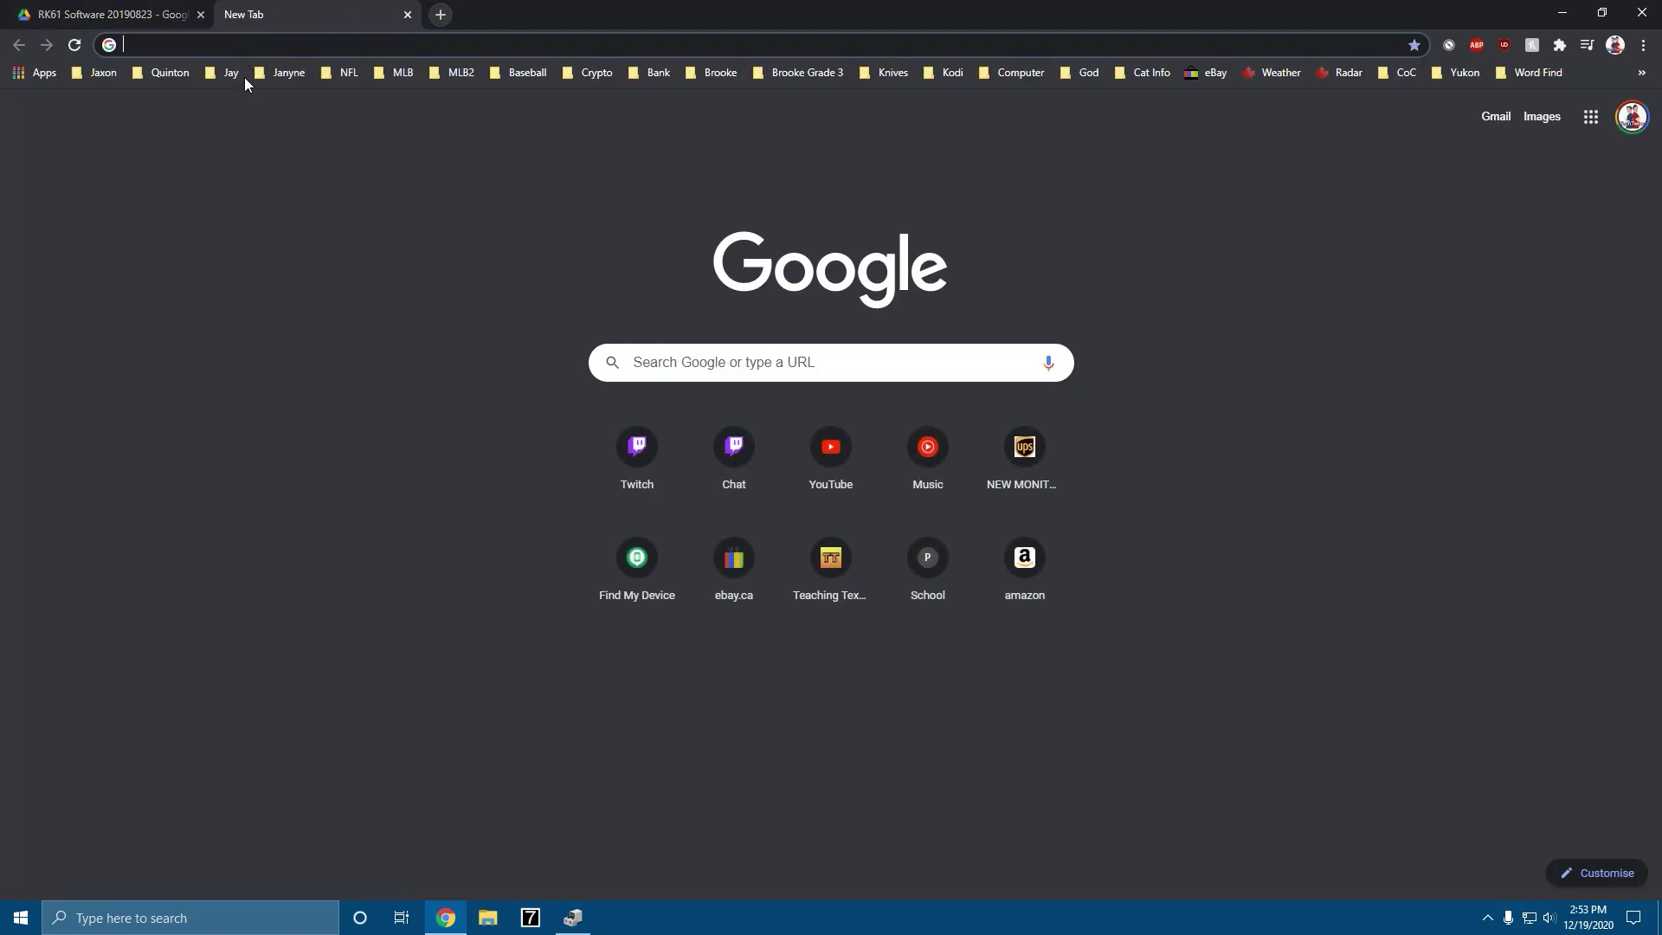
key("ctrl+v")
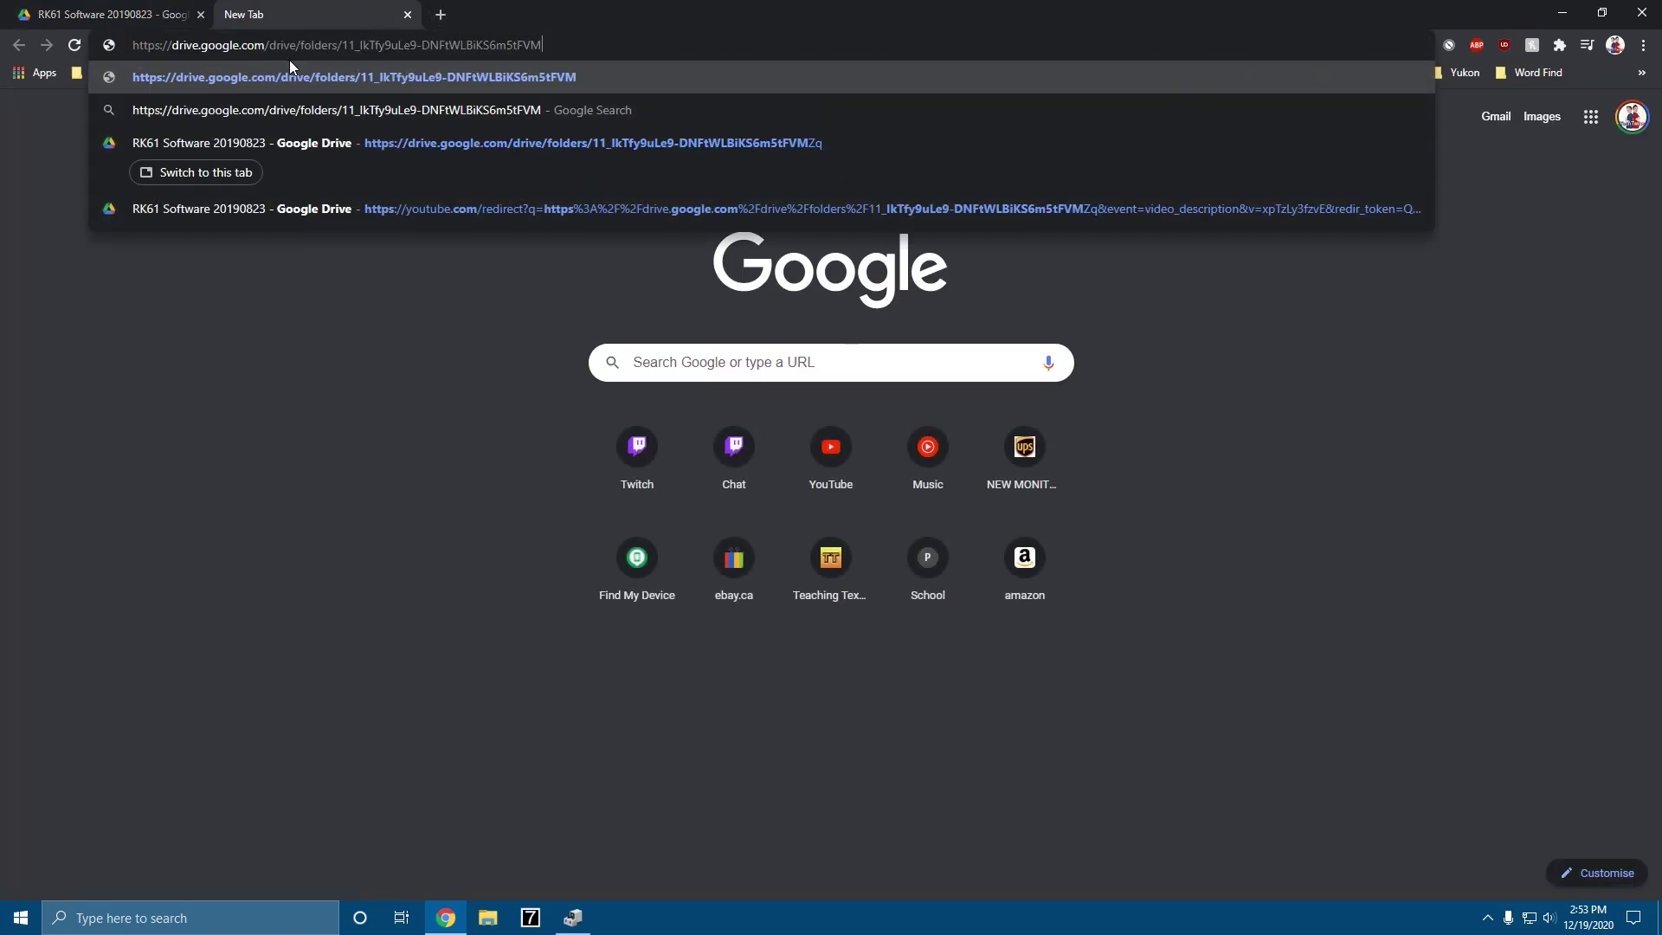
key("BackSpace")
key("BackSpace")
key("BackSpace")
key("BackSpace")
key("BackSpace")
key("BackSpace")
key("BackSpace")
key("BackSpace")
key("BackSpace")
key("BackSpace")
key("BackSpace")
key("BackSpace")
key("BackSpace")
key("BackSpace")
key("BackSpace")
key("BackSpace")
key("BackSpace")
key("BackSpace")
key("BackSpace")
key("BackSpace")
key("ctrl+1")
left_click(407, 15)
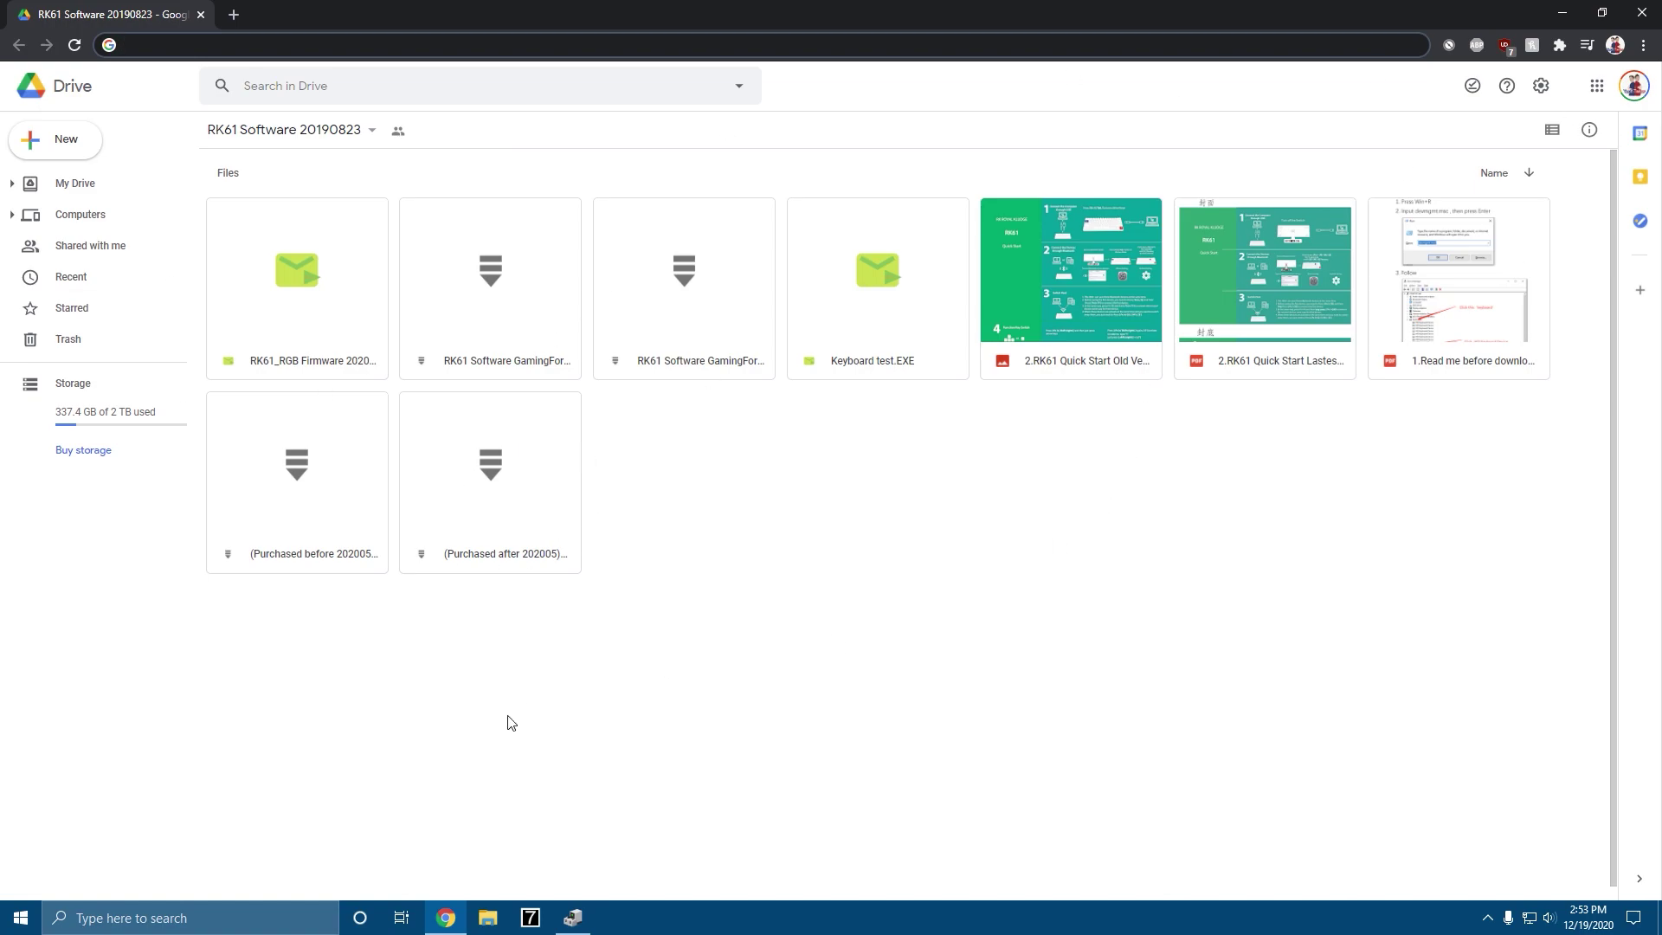
left_click(573, 917)
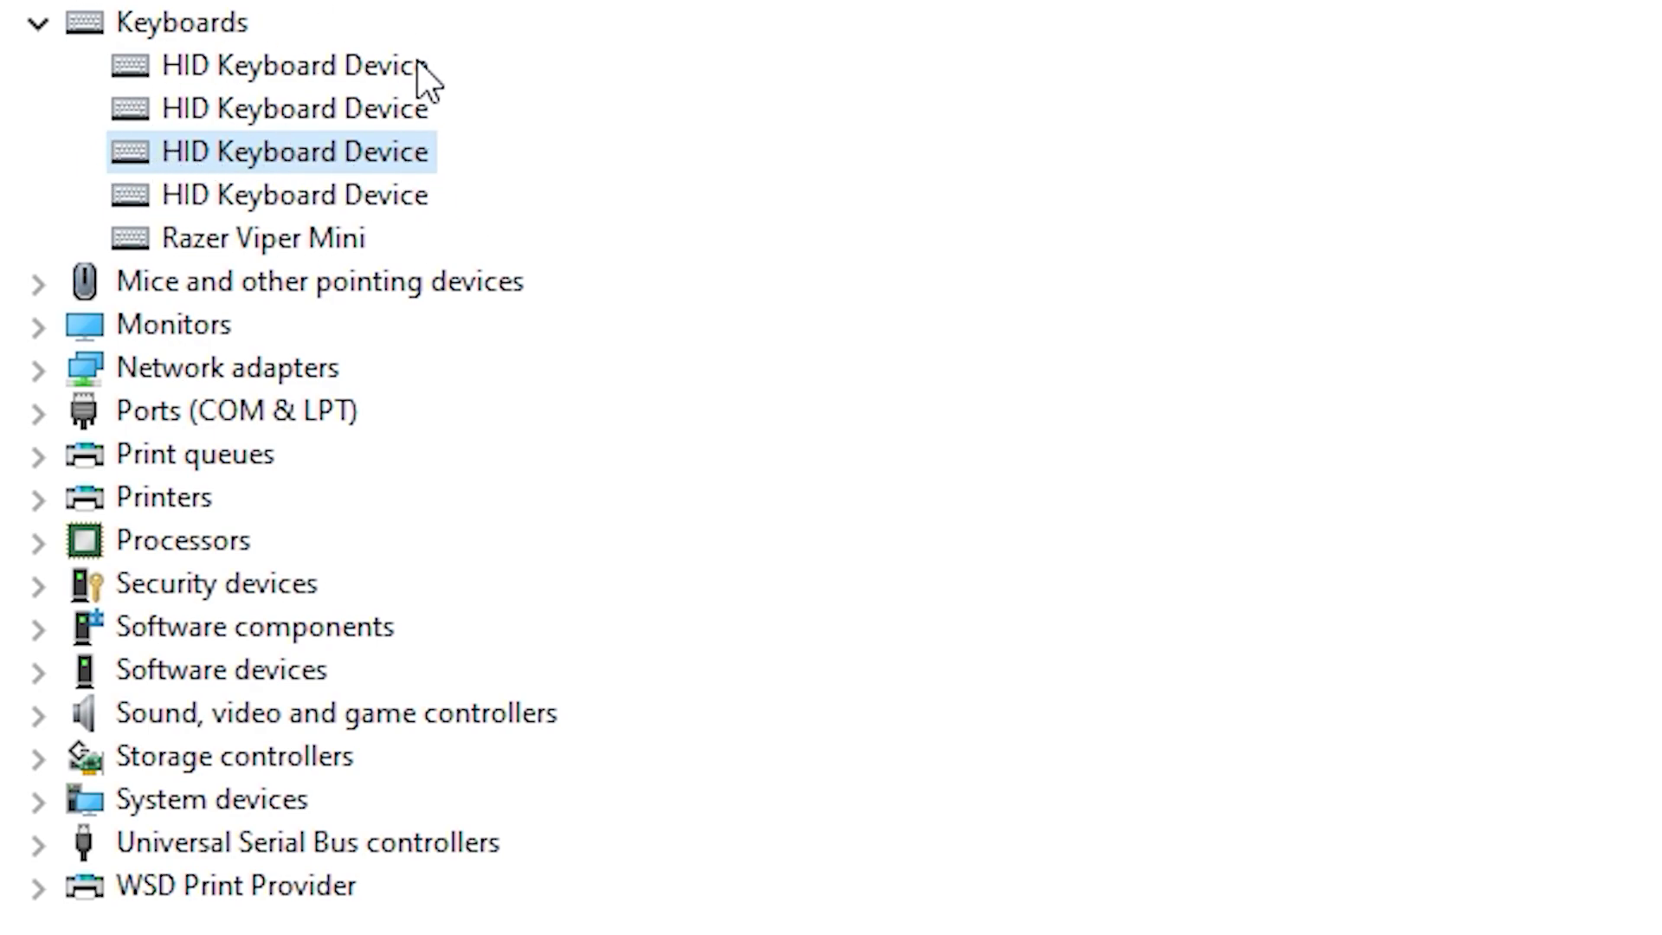
Show the HID Keyboard Device's Hardware Ids on its Details tab, revealing VID_0C45&PID_8006
right_click(239, 154)
left_click(329, 379)
left_click(636, 101)
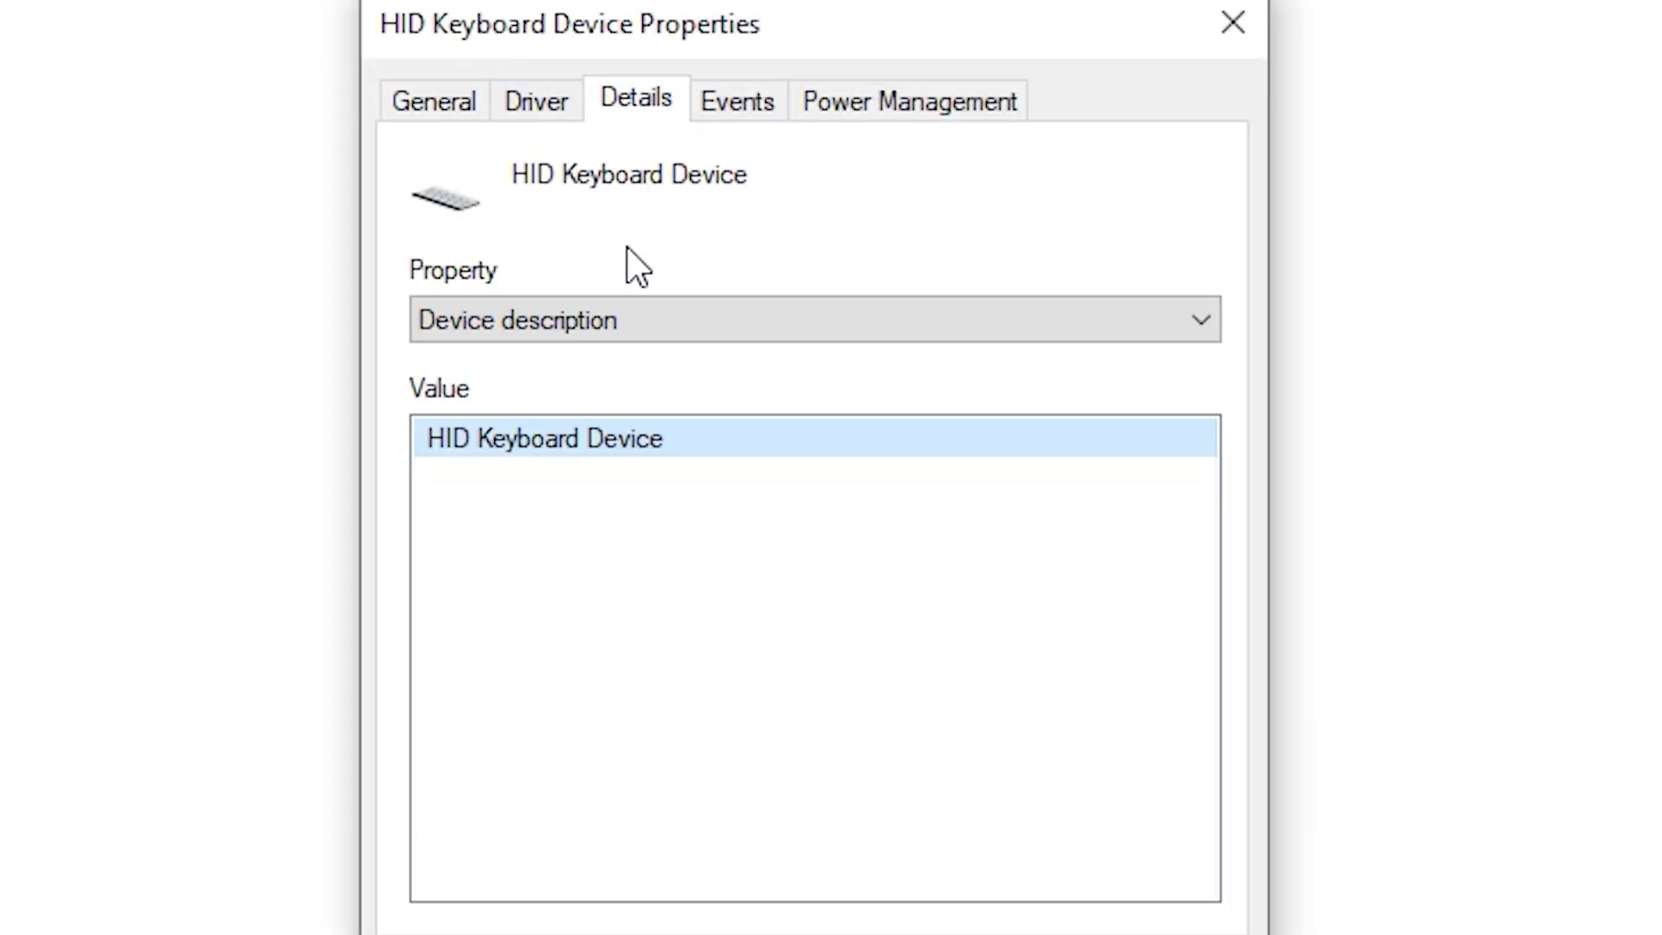
left_click(611, 324)
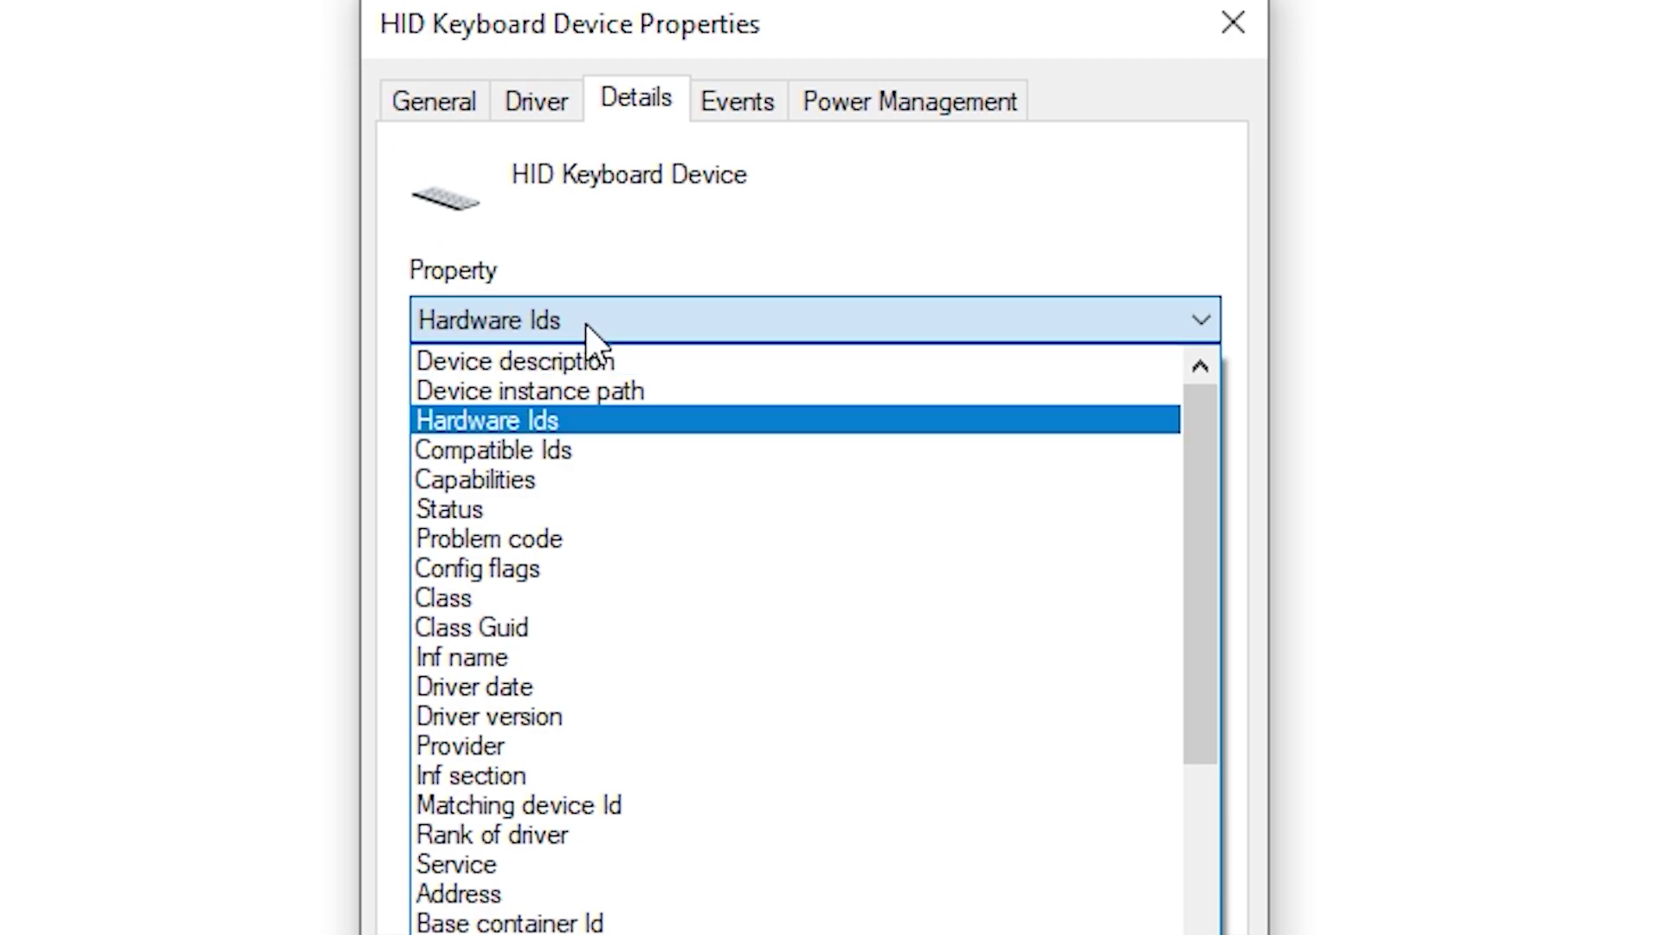
left_click(570, 414)
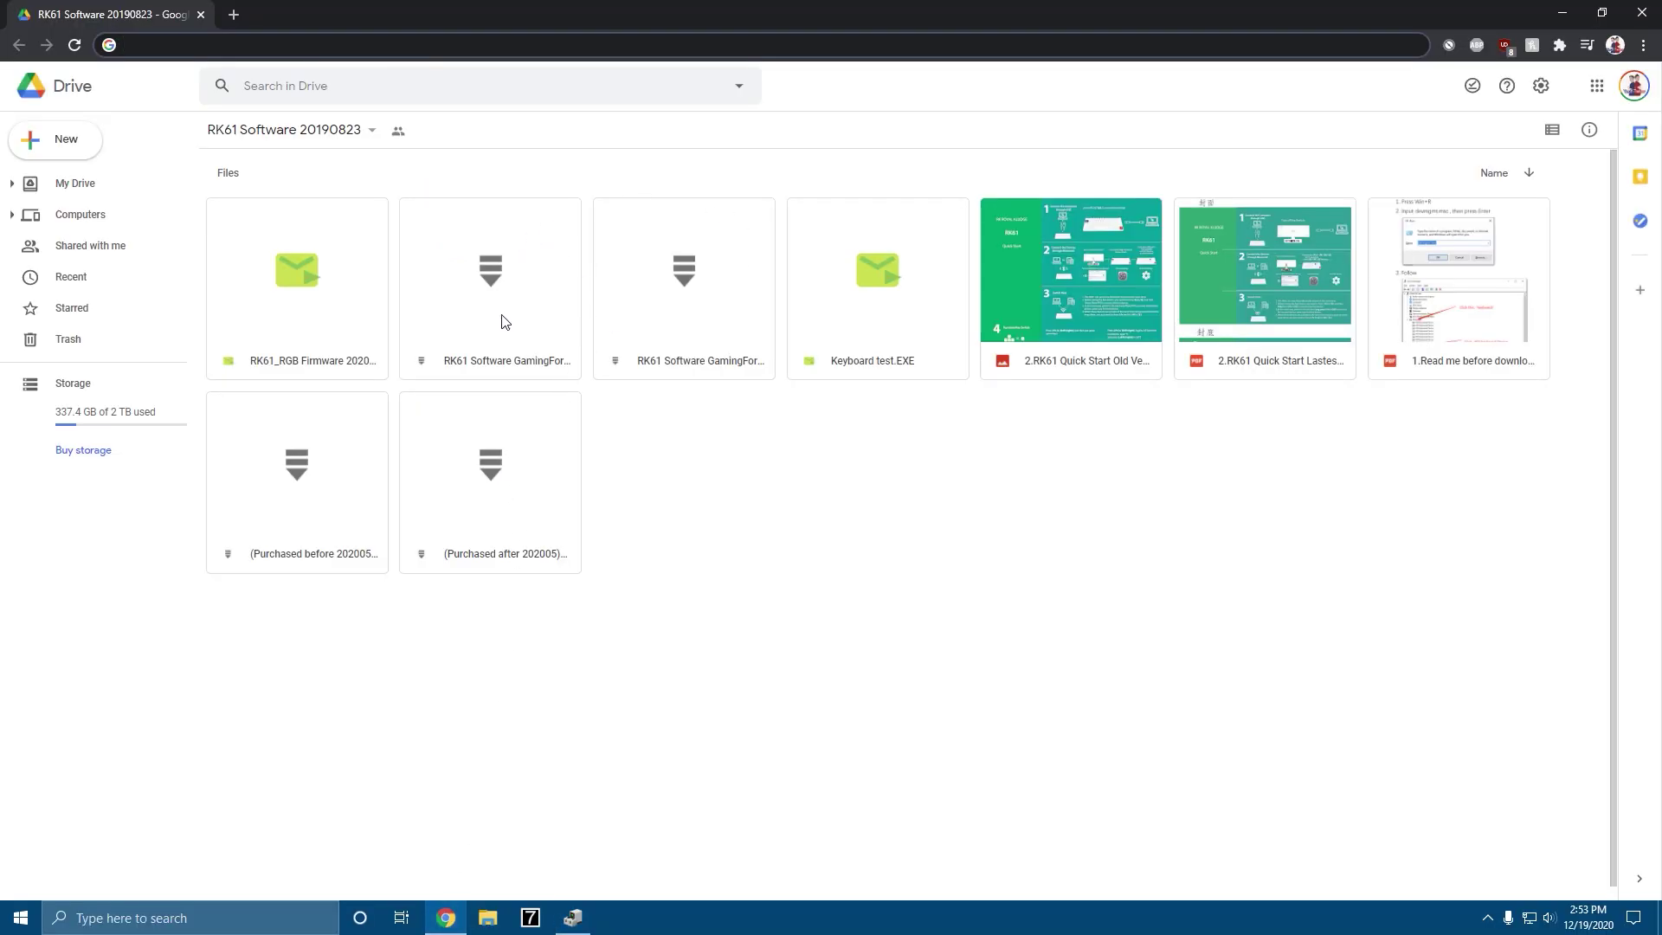
Flip between the PID=0256 and PID=8006 archive previews, comparing their titles
left_click(506, 322)
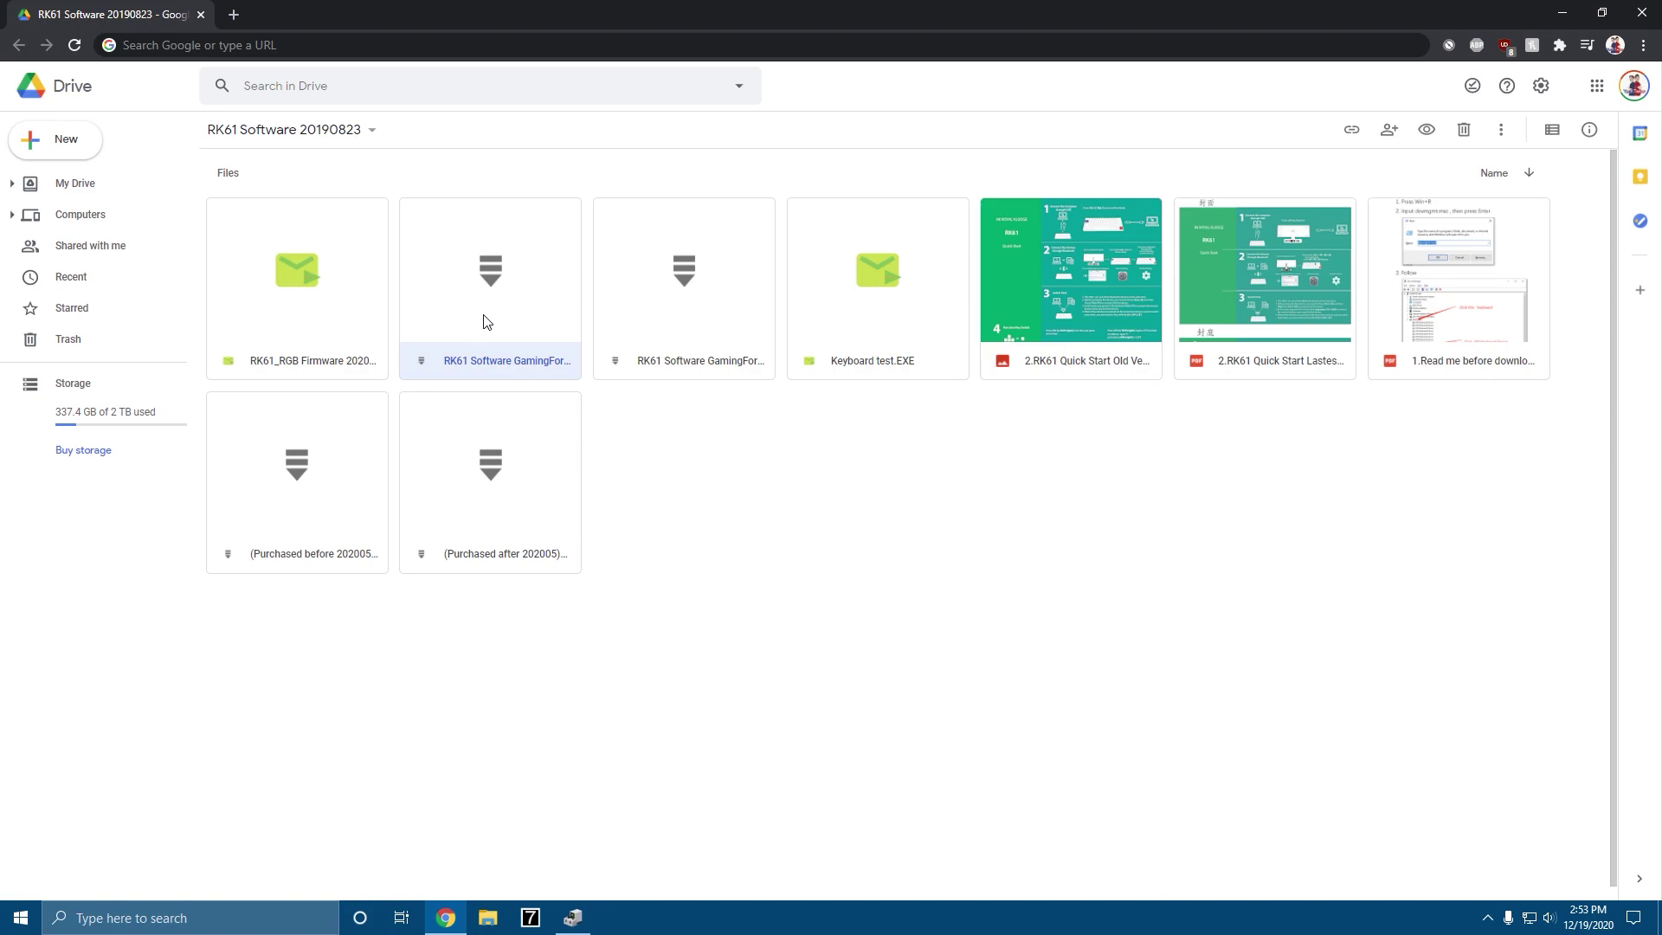
double_click(482, 320)
left_click(1635, 482)
left_click_drag(988, 136, 1087, 141)
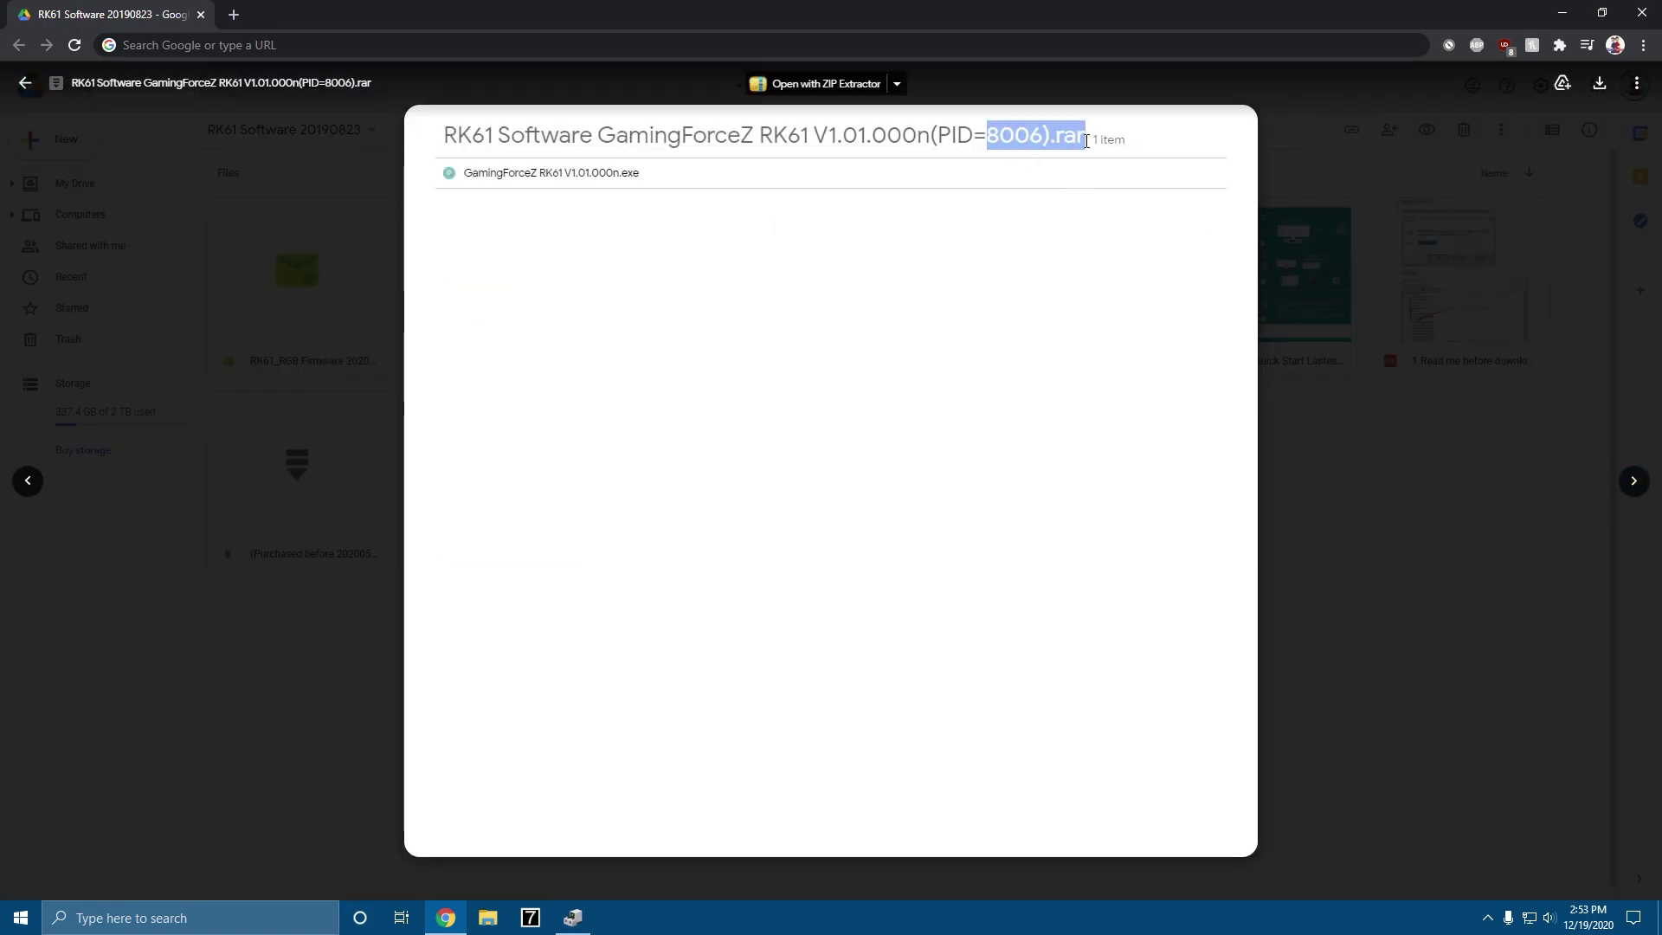
left_click(27, 481)
double_click(1017, 136)
left_click(1633, 481)
left_click_drag(988, 136, 1078, 138)
left_click(21, 82)
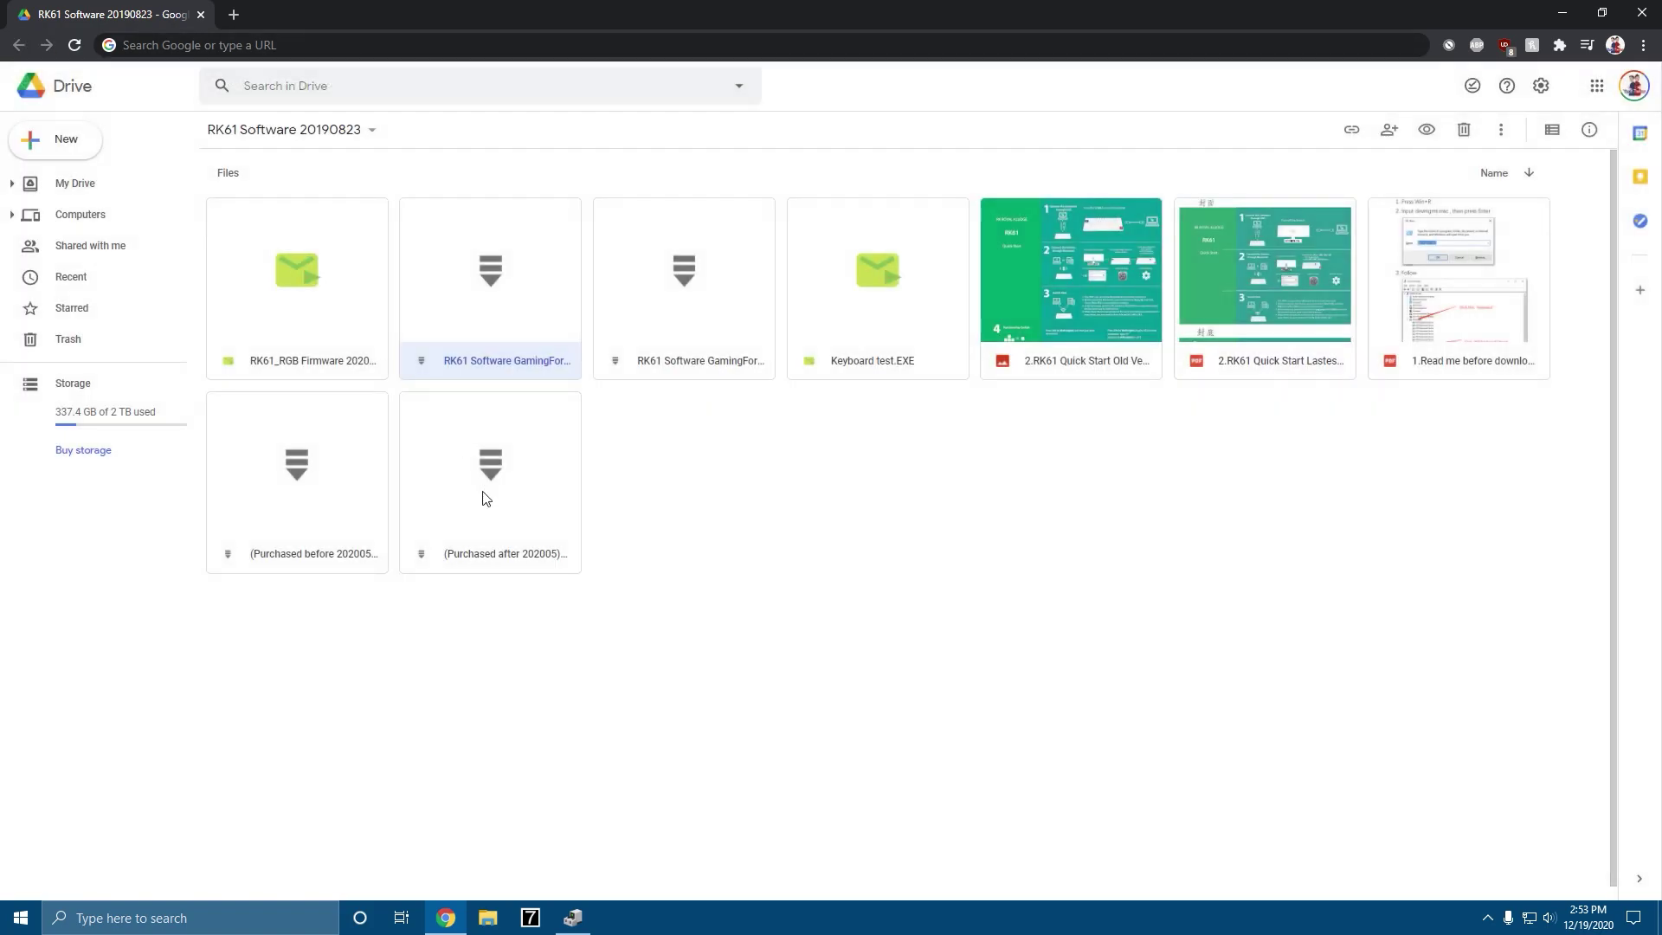
Check the Purchased before and after 202005 (PID=024F) archive titles, then return to Device Manager
double_click(273, 515)
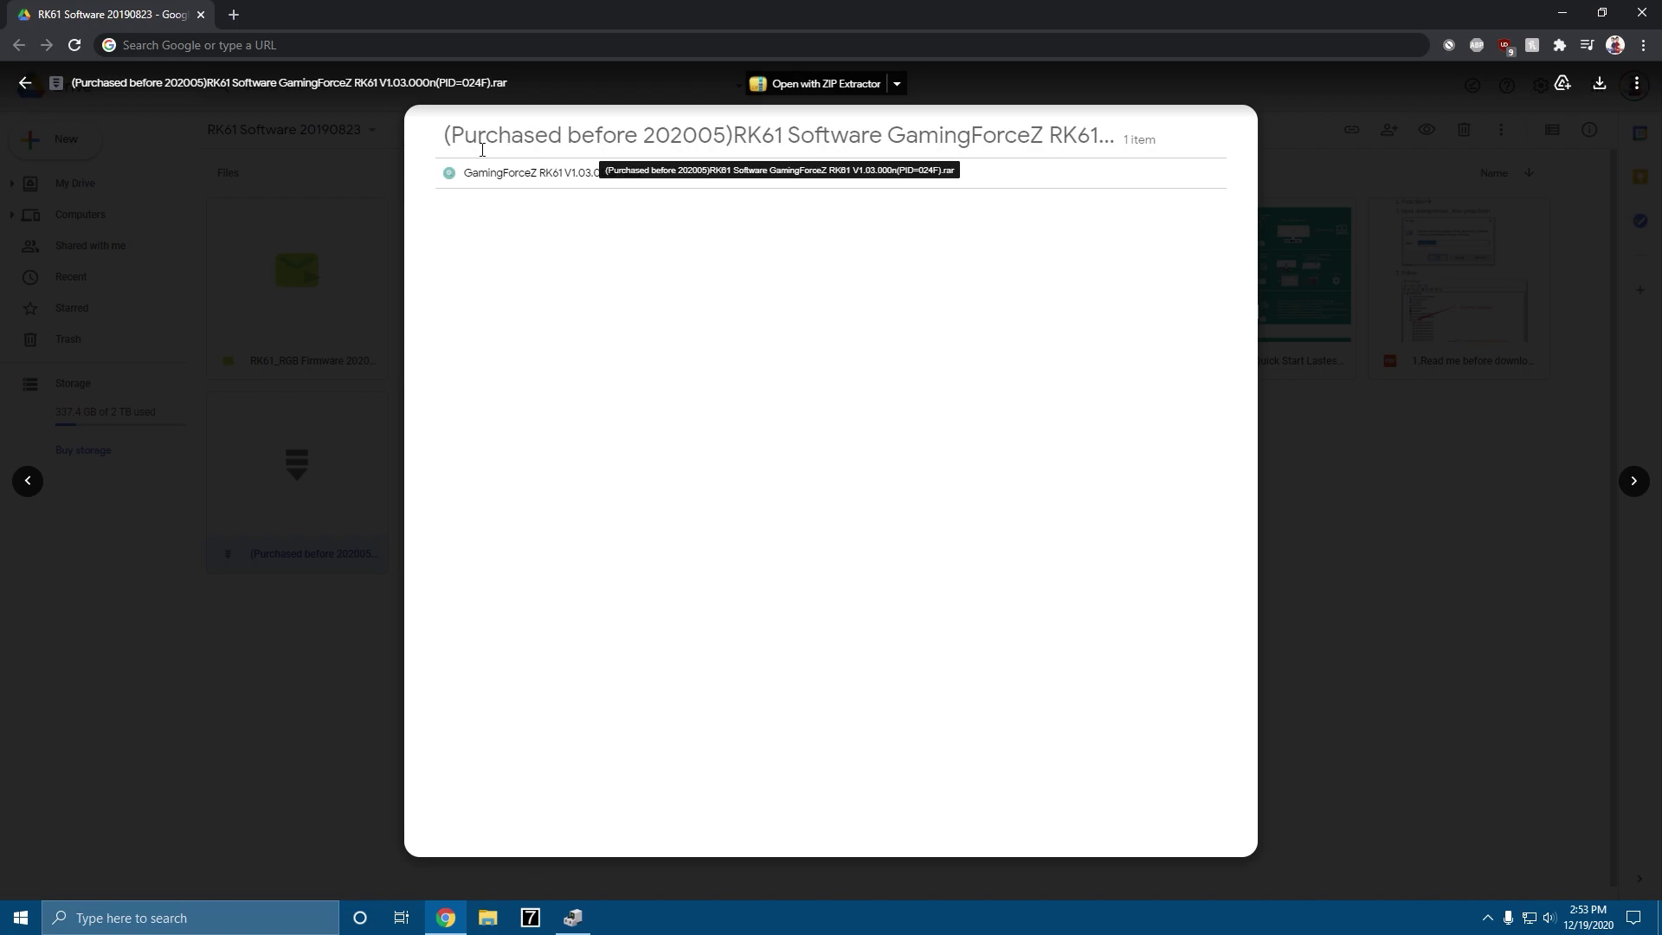
left_click_drag(455, 141, 731, 155)
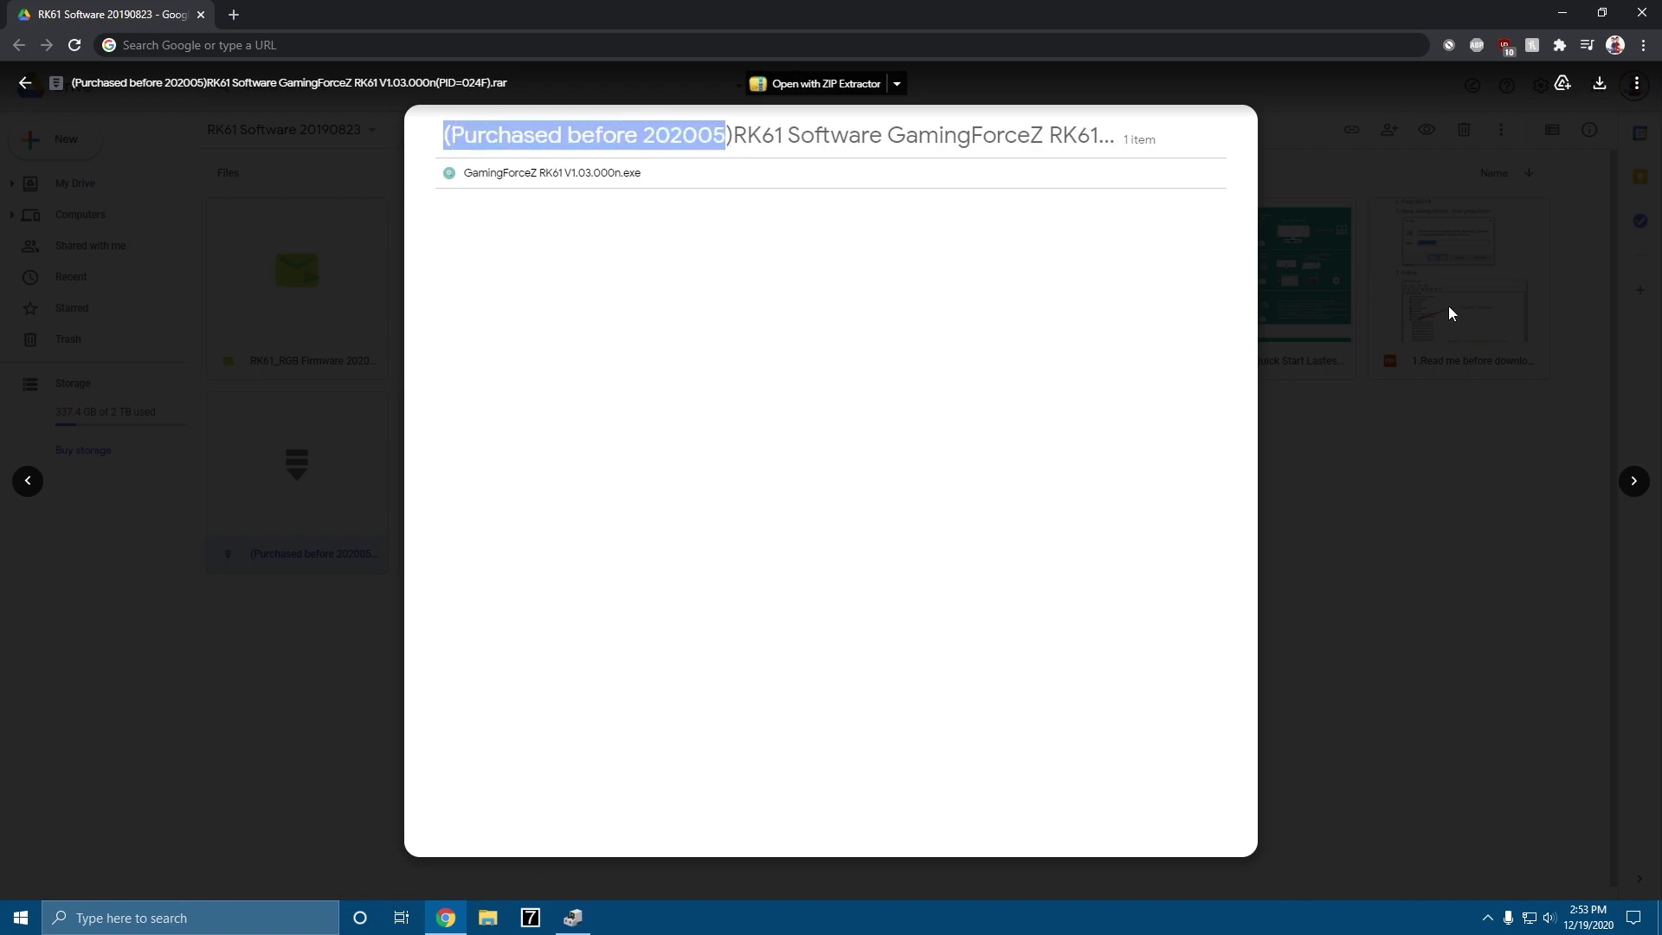
left_click(1644, 483)
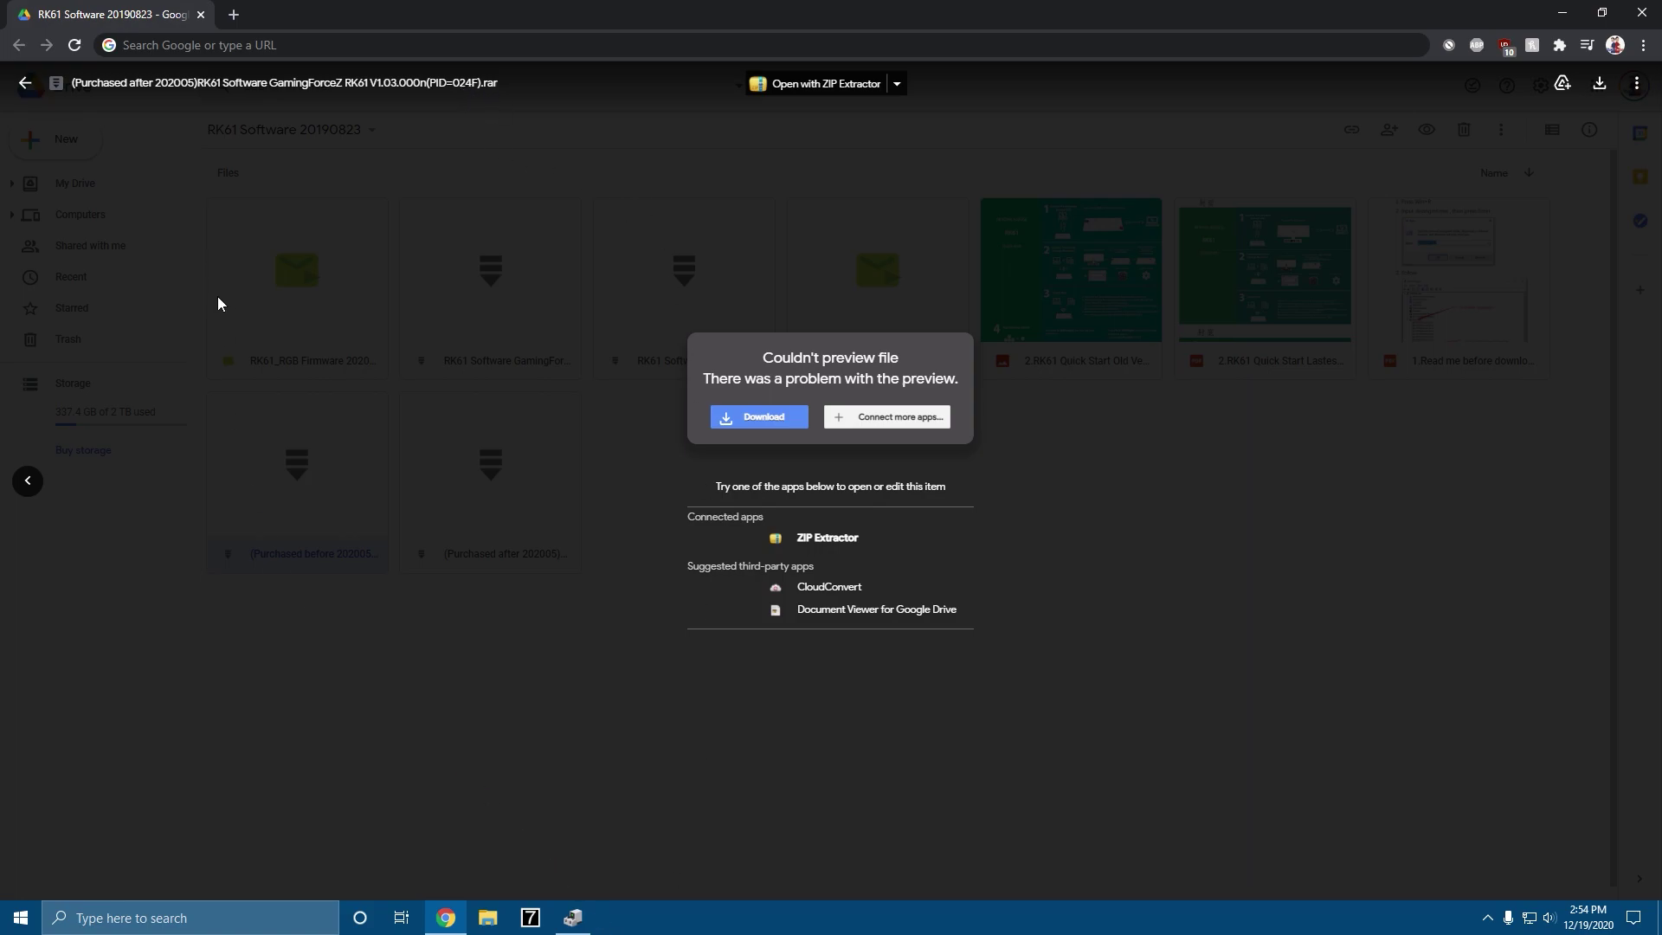
left_click(573, 918)
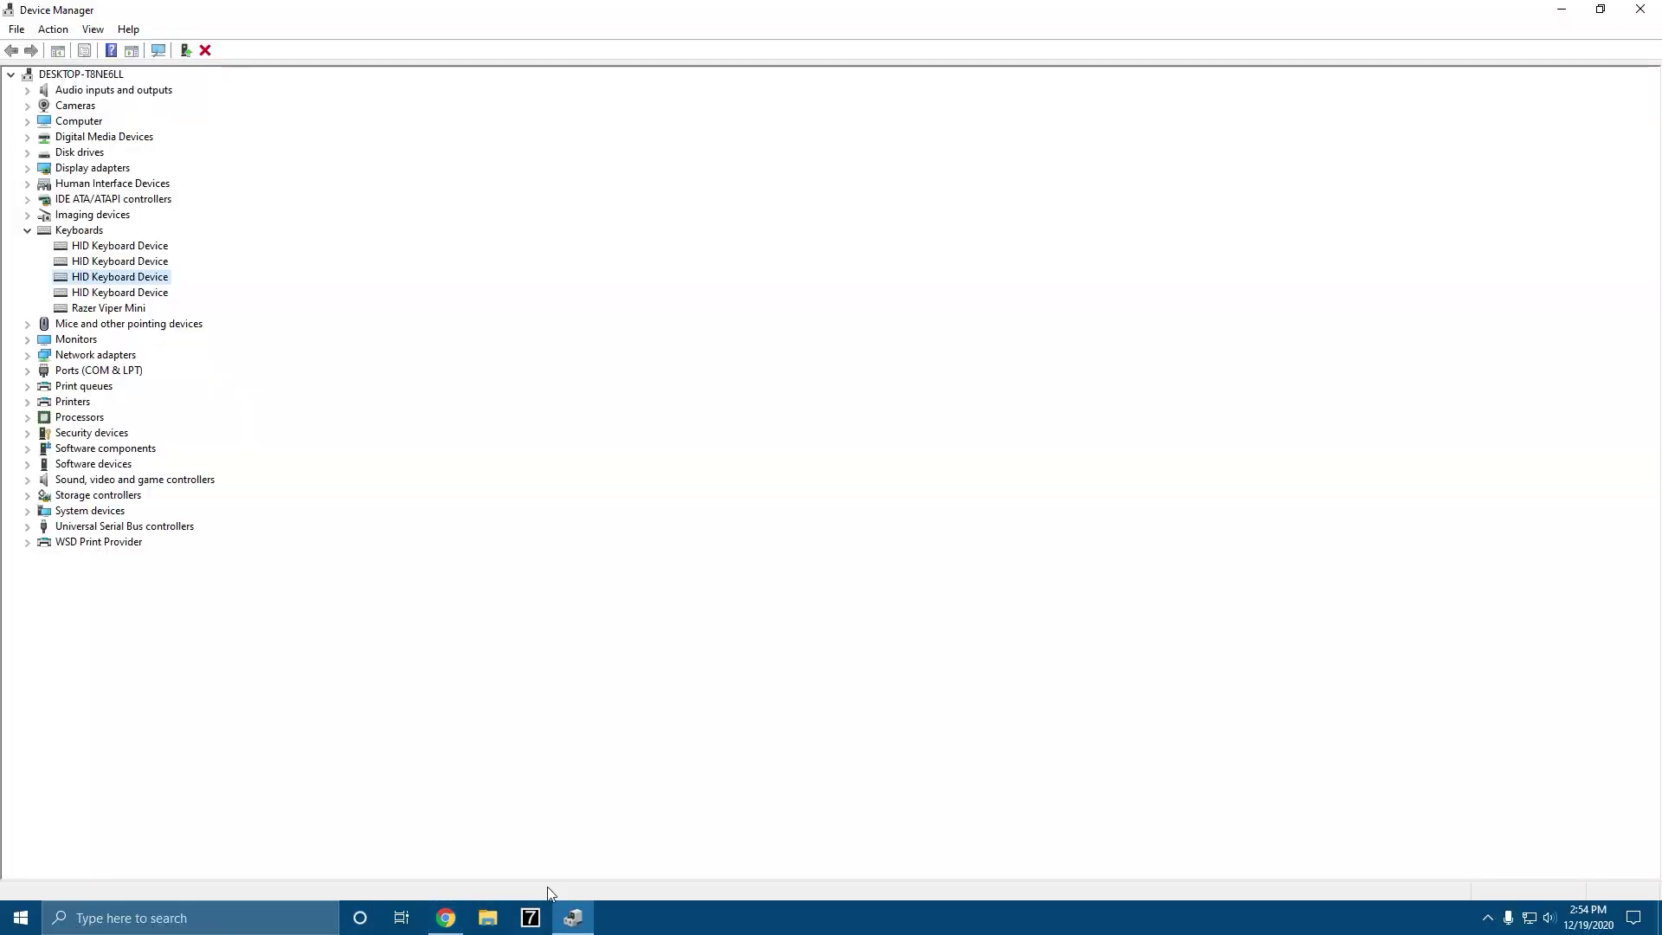
Reconfirm PID_8006 in the HID Keyboard Device's properties, then return to Chrome
right_click(85, 279)
left_click(165, 353)
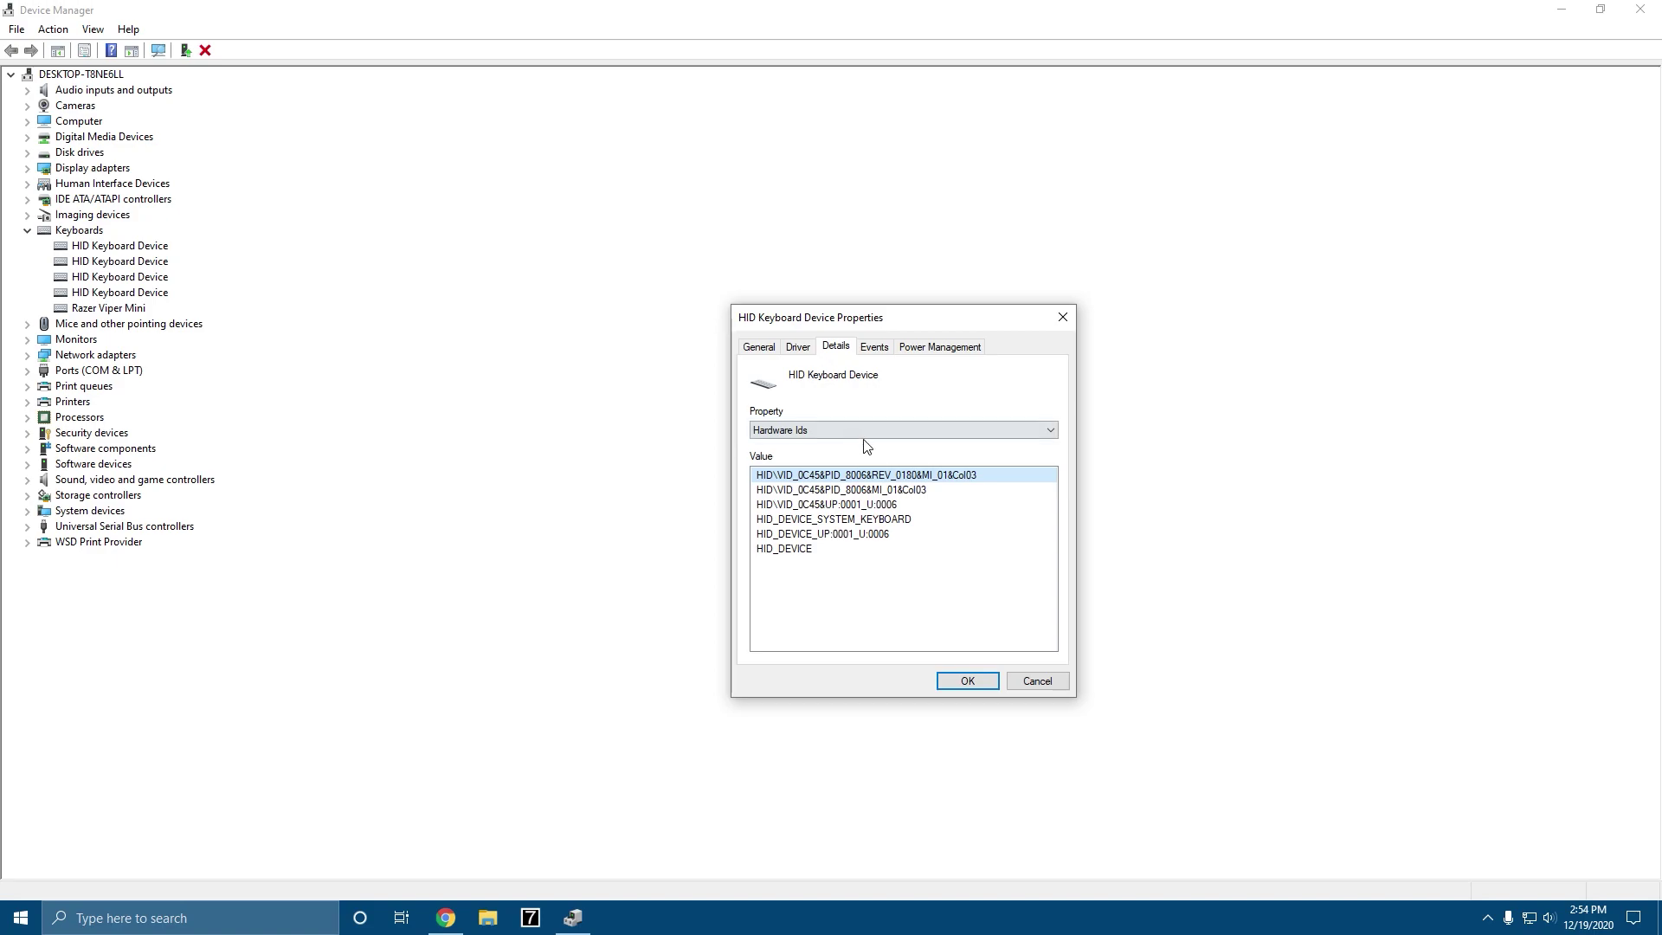
left_click(968, 681)
left_click(574, 915)
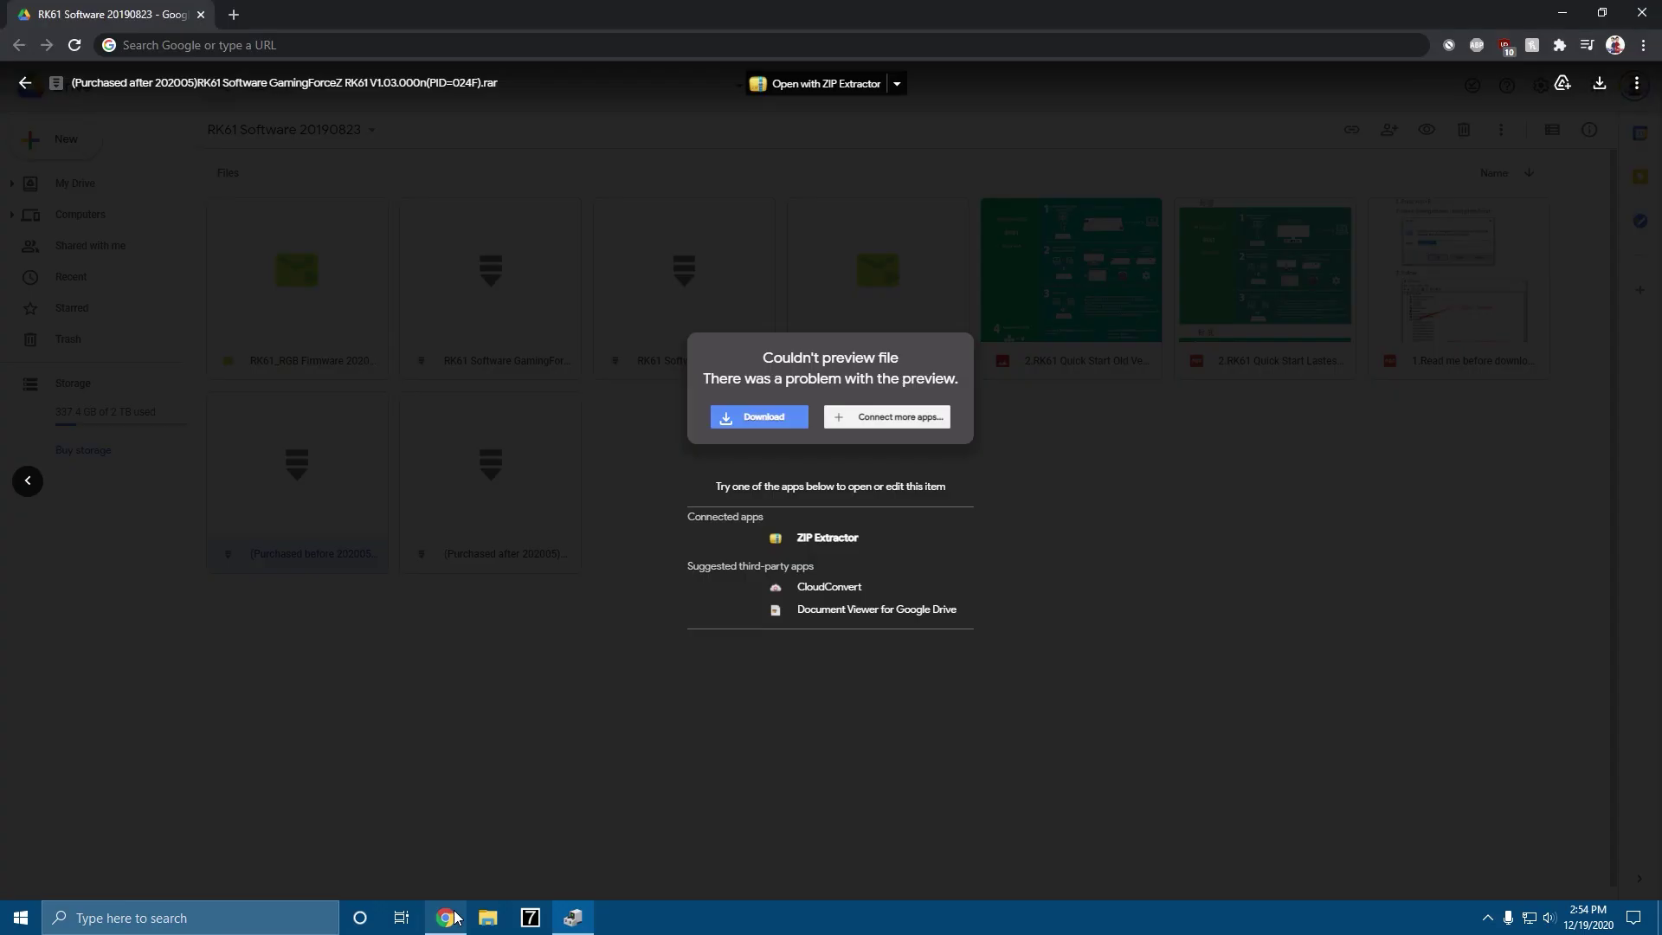
Download the V1.01.000n (PID=8006) rar from Drive, bypassing the virus-scan warning
left_click(24, 84)
double_click(669, 291)
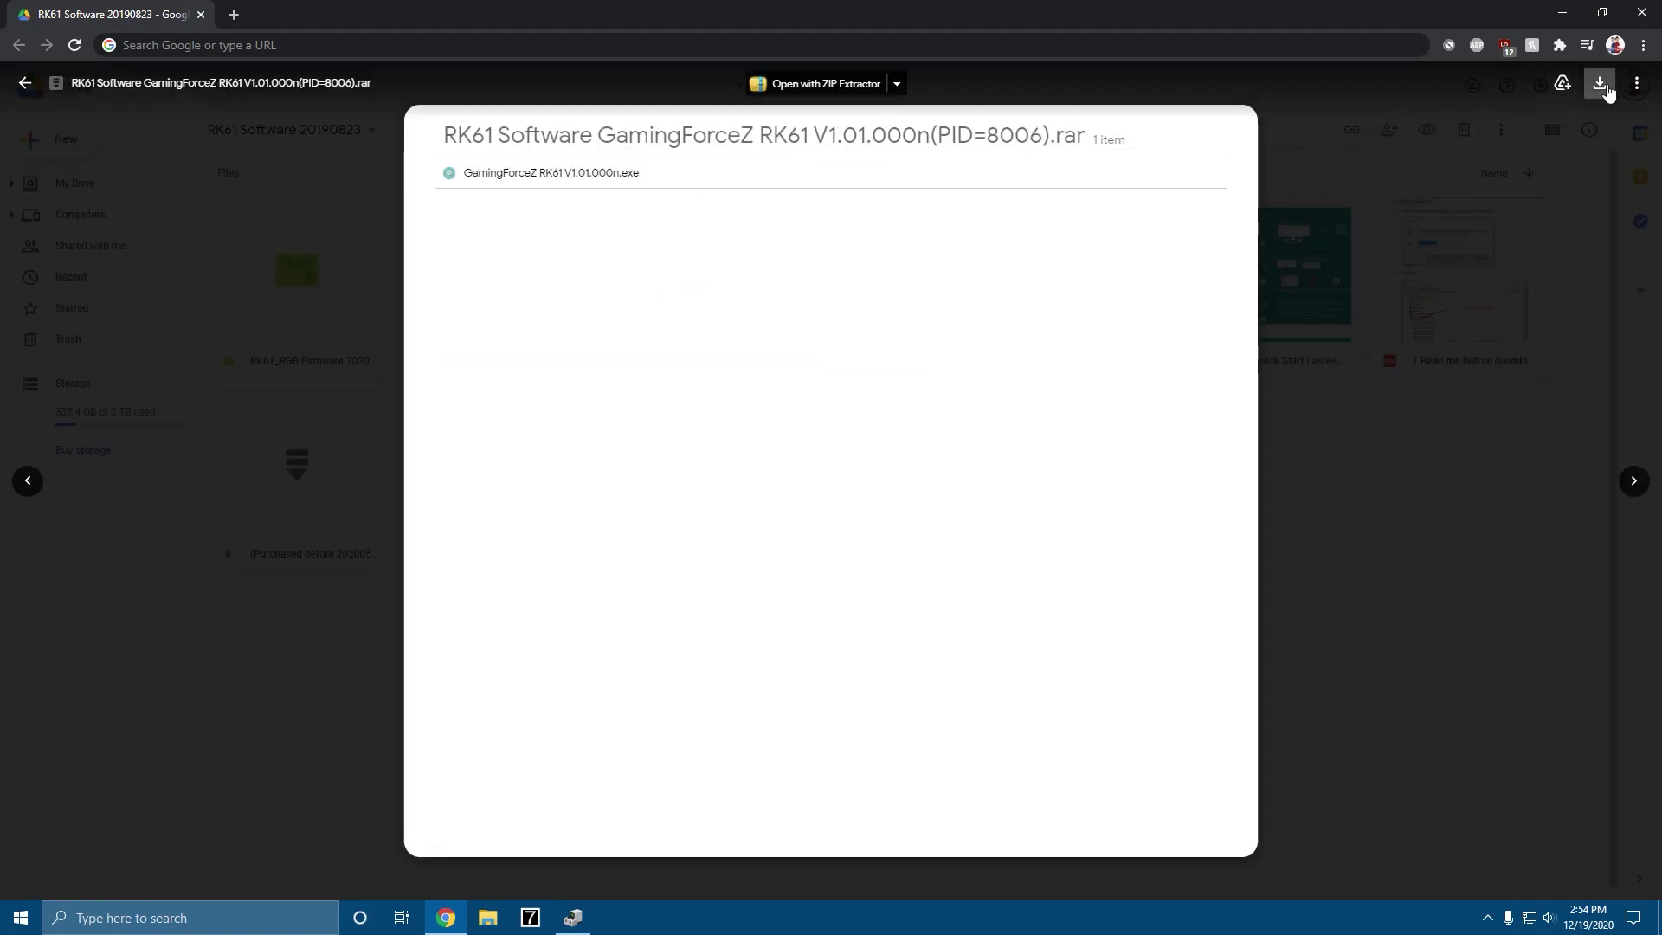
left_click(1603, 87)
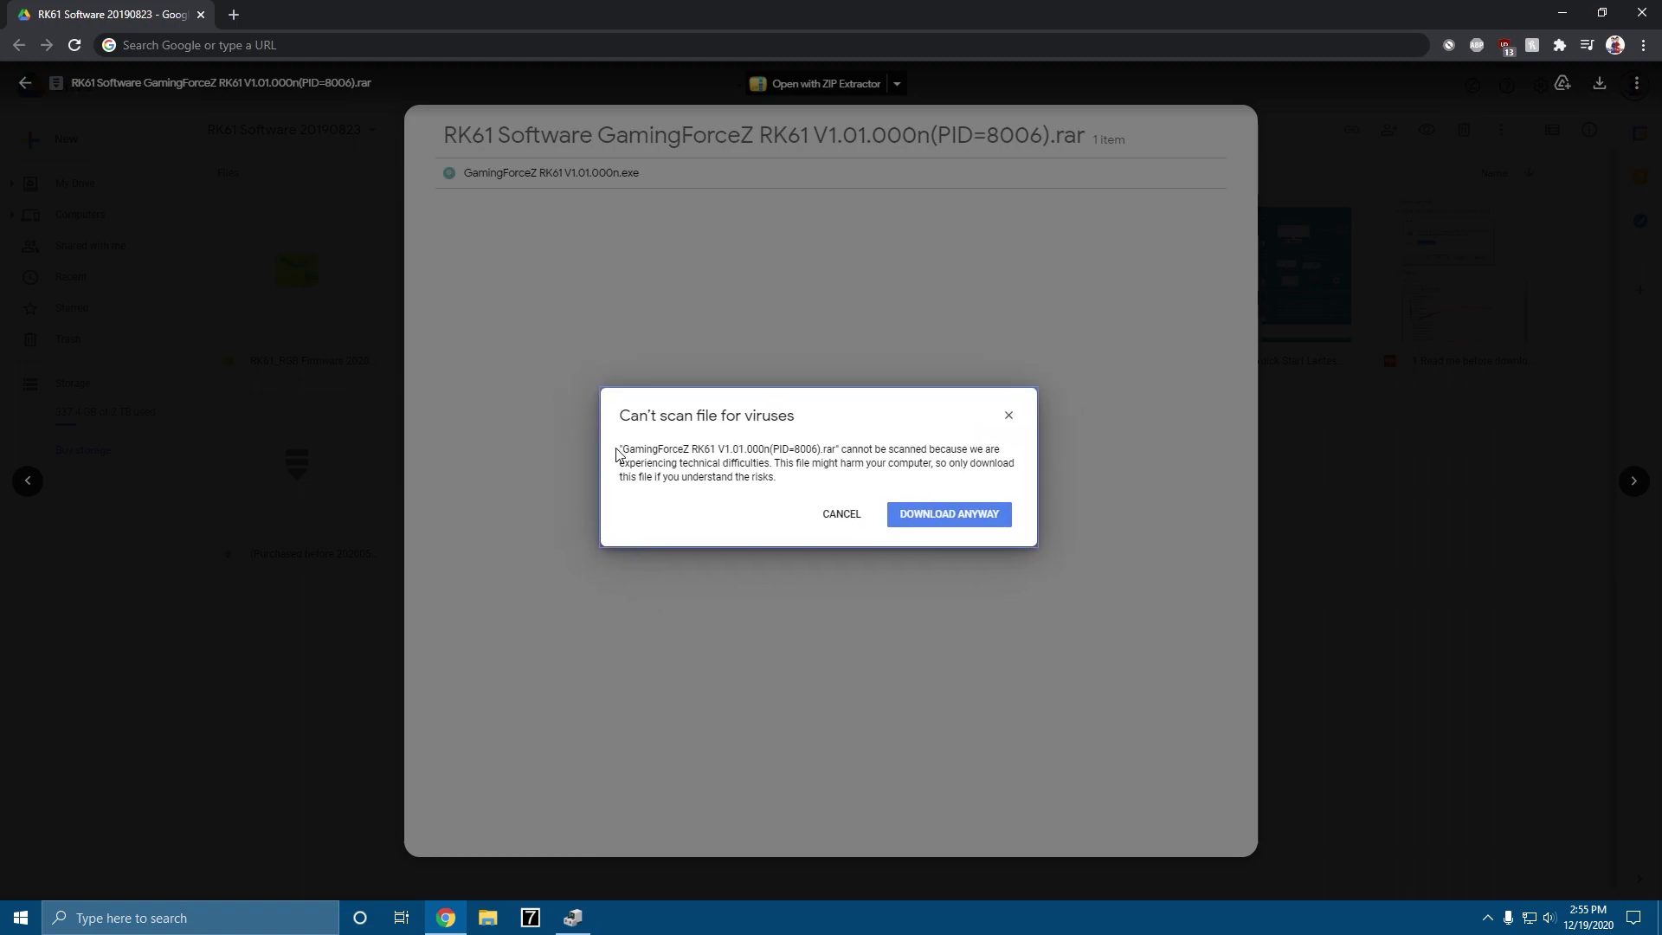
left_click(943, 520)
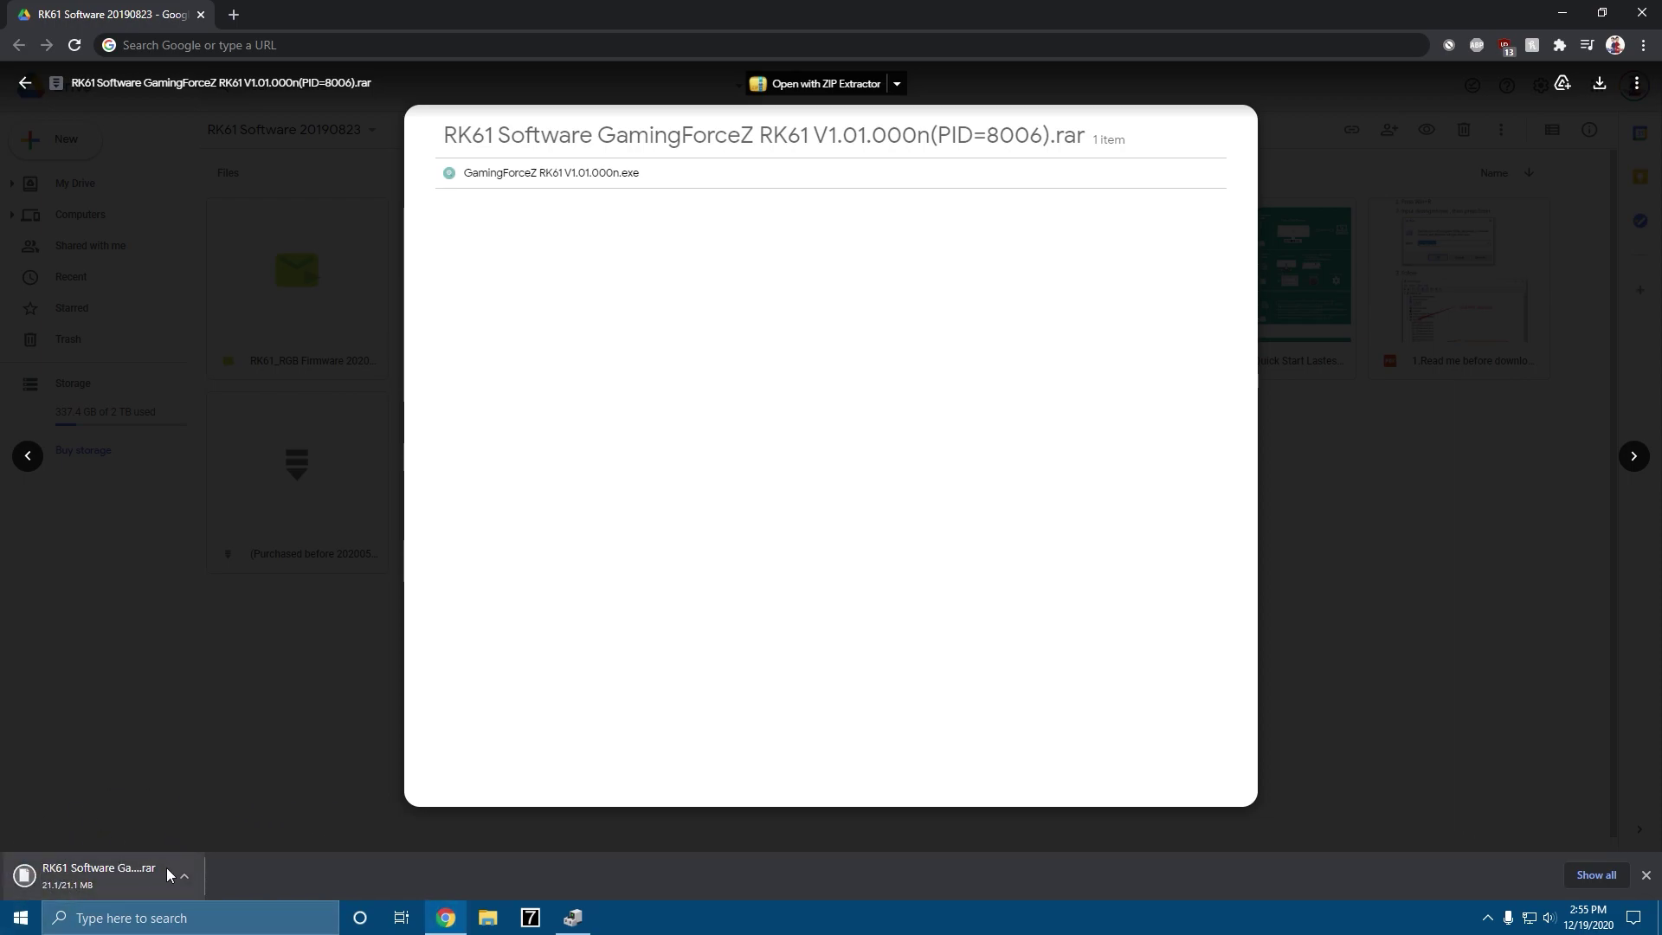
Search 'winrar' and download the WinRAR installer from win-rar.com
left_click(234, 15)
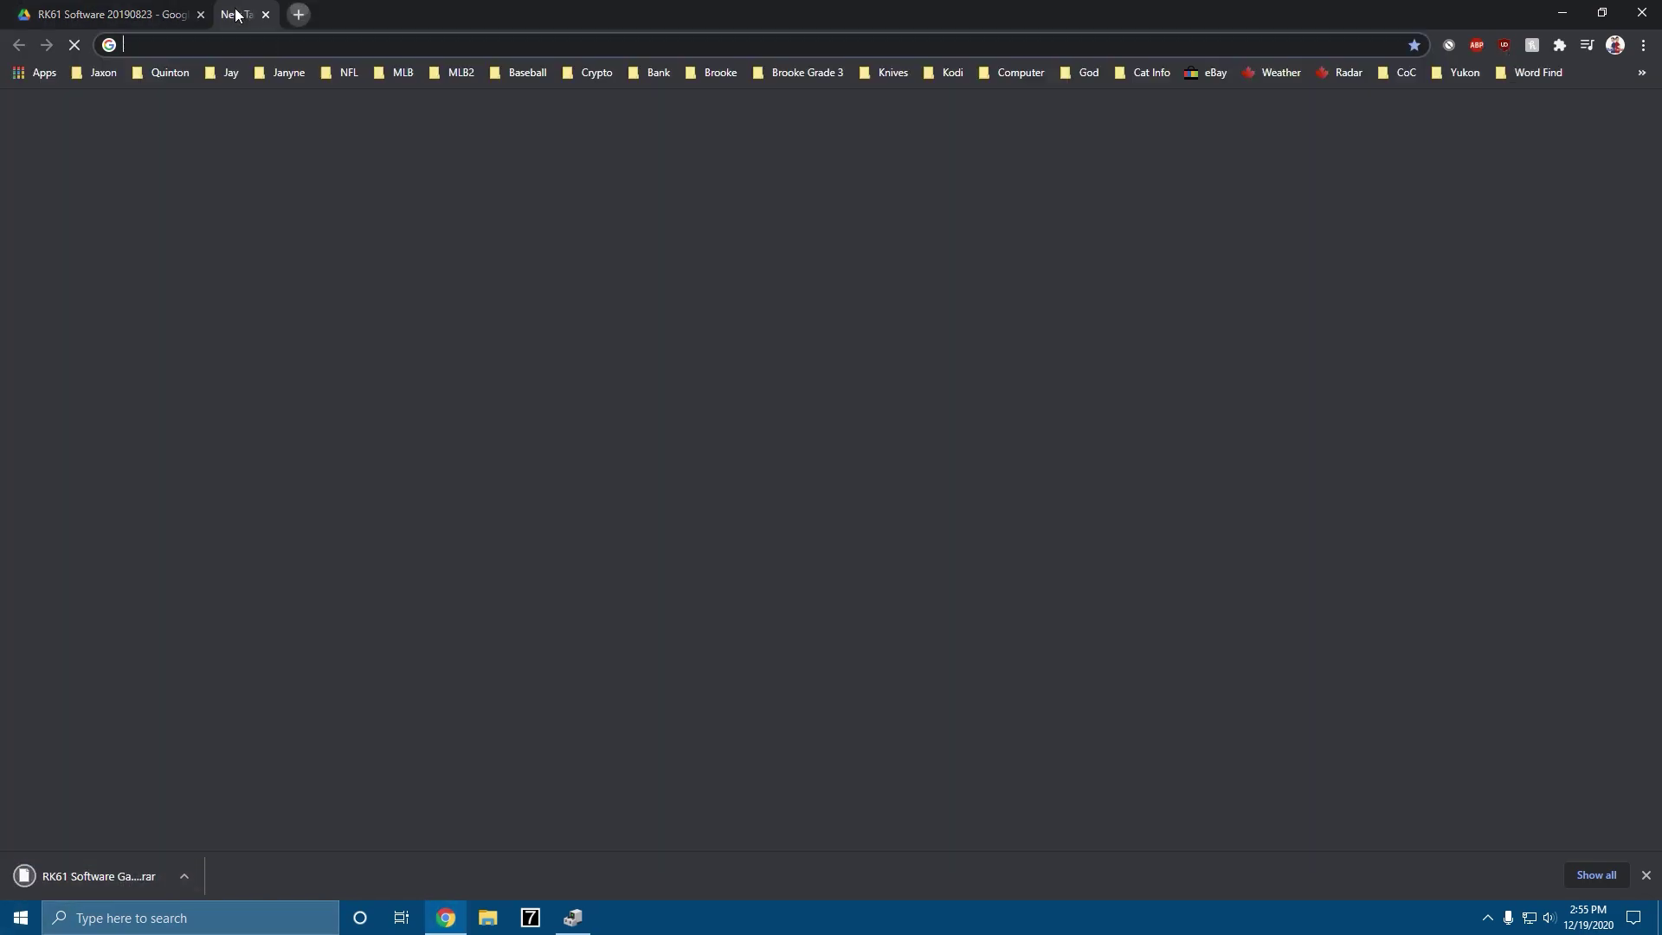
type("winrar")
key("Return")
left_click(281, 245)
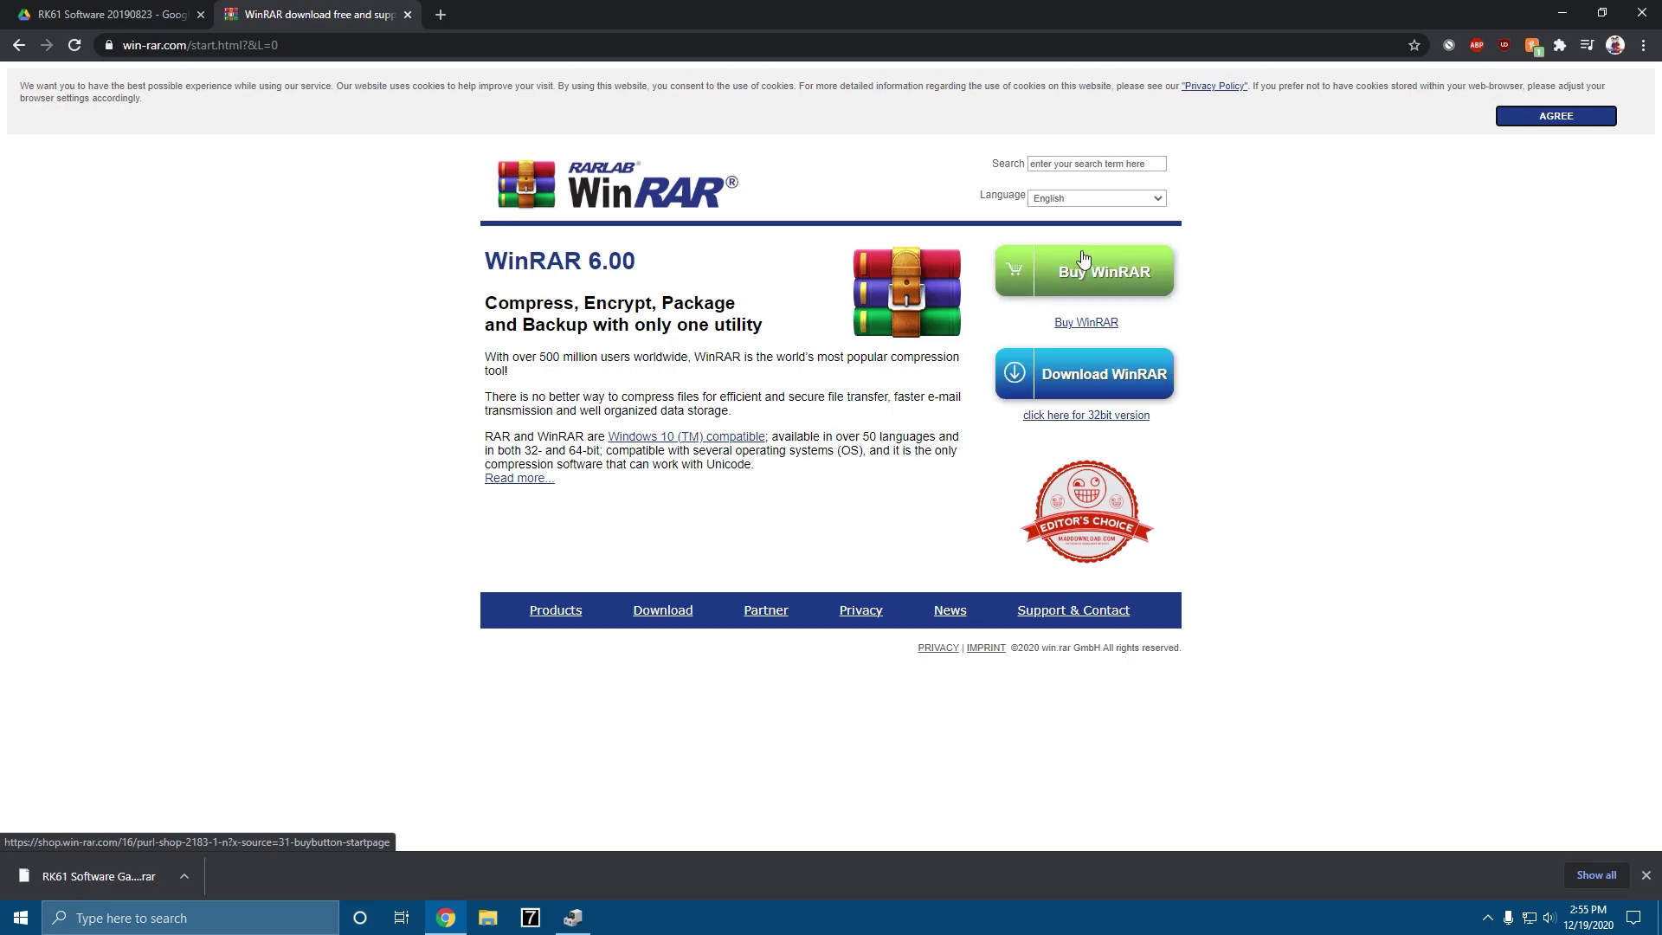
left_click(1073, 391)
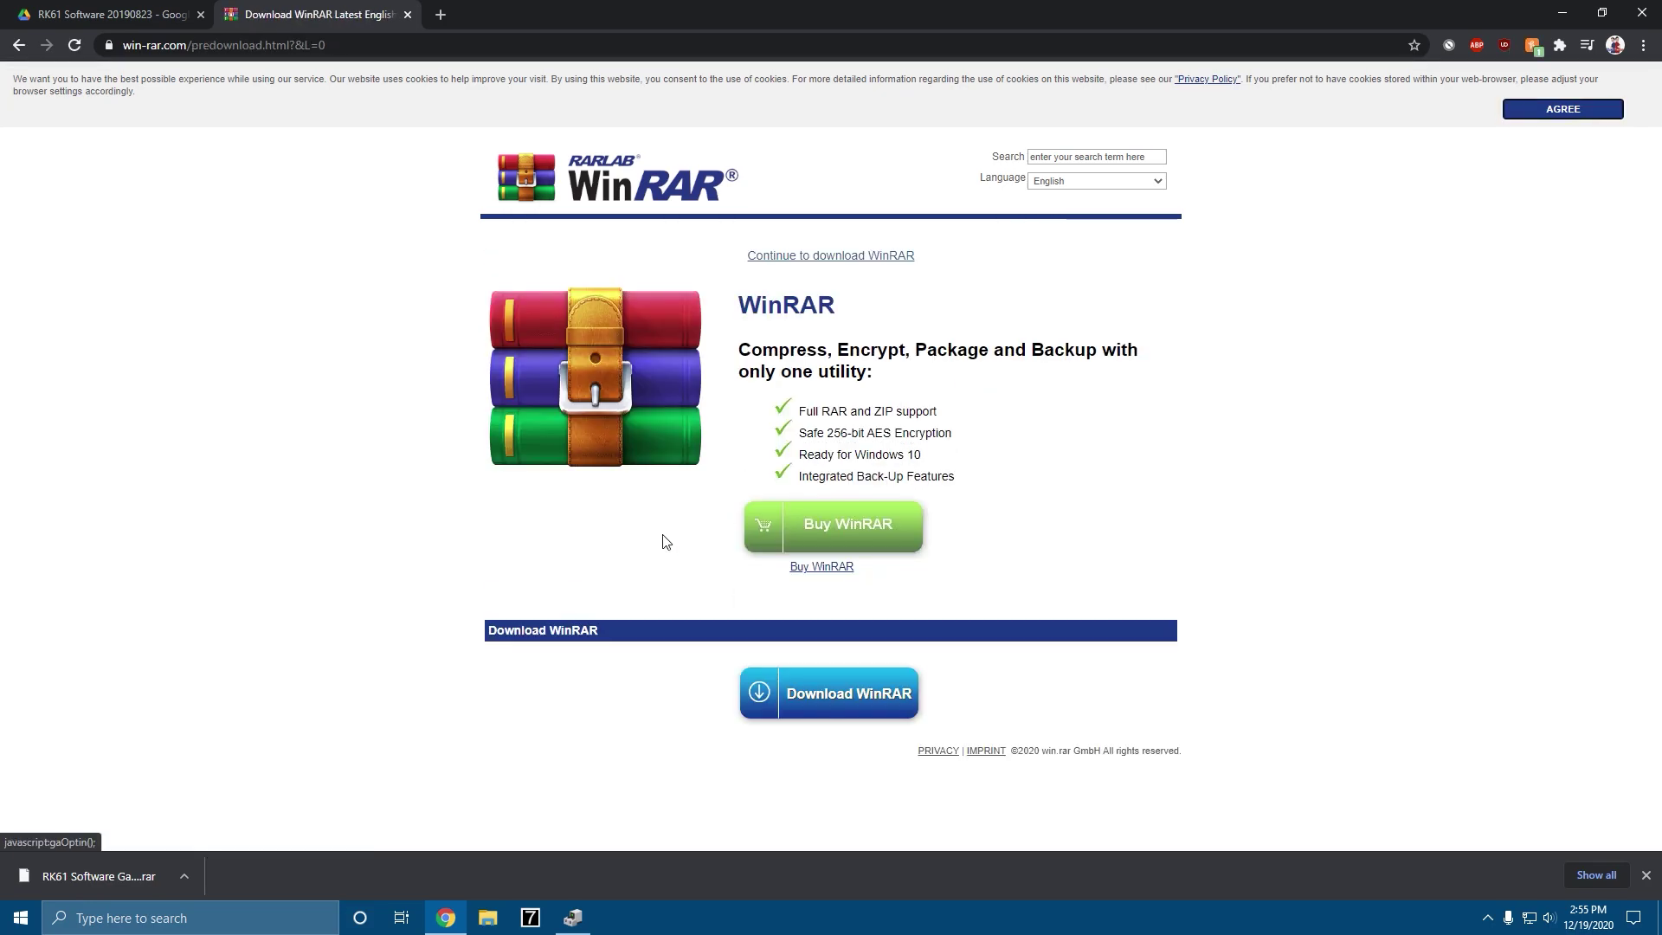
left_click(798, 706)
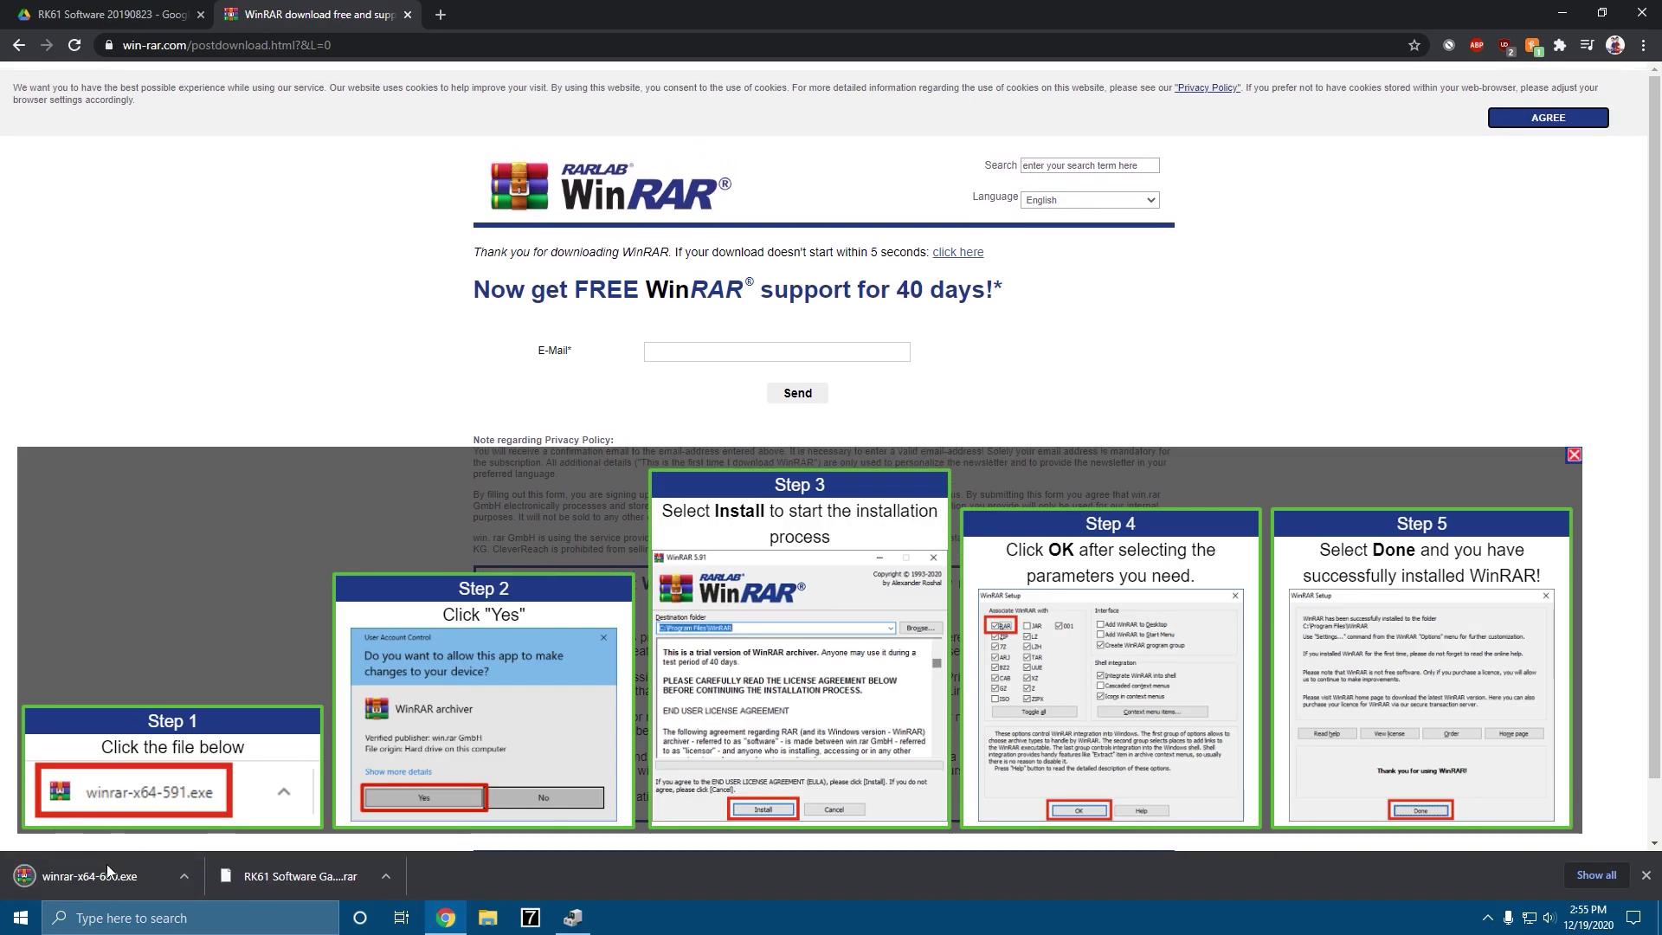
Install WinRAR 6.00 with default file associations and close its Start Menu folder
left_click(89, 876)
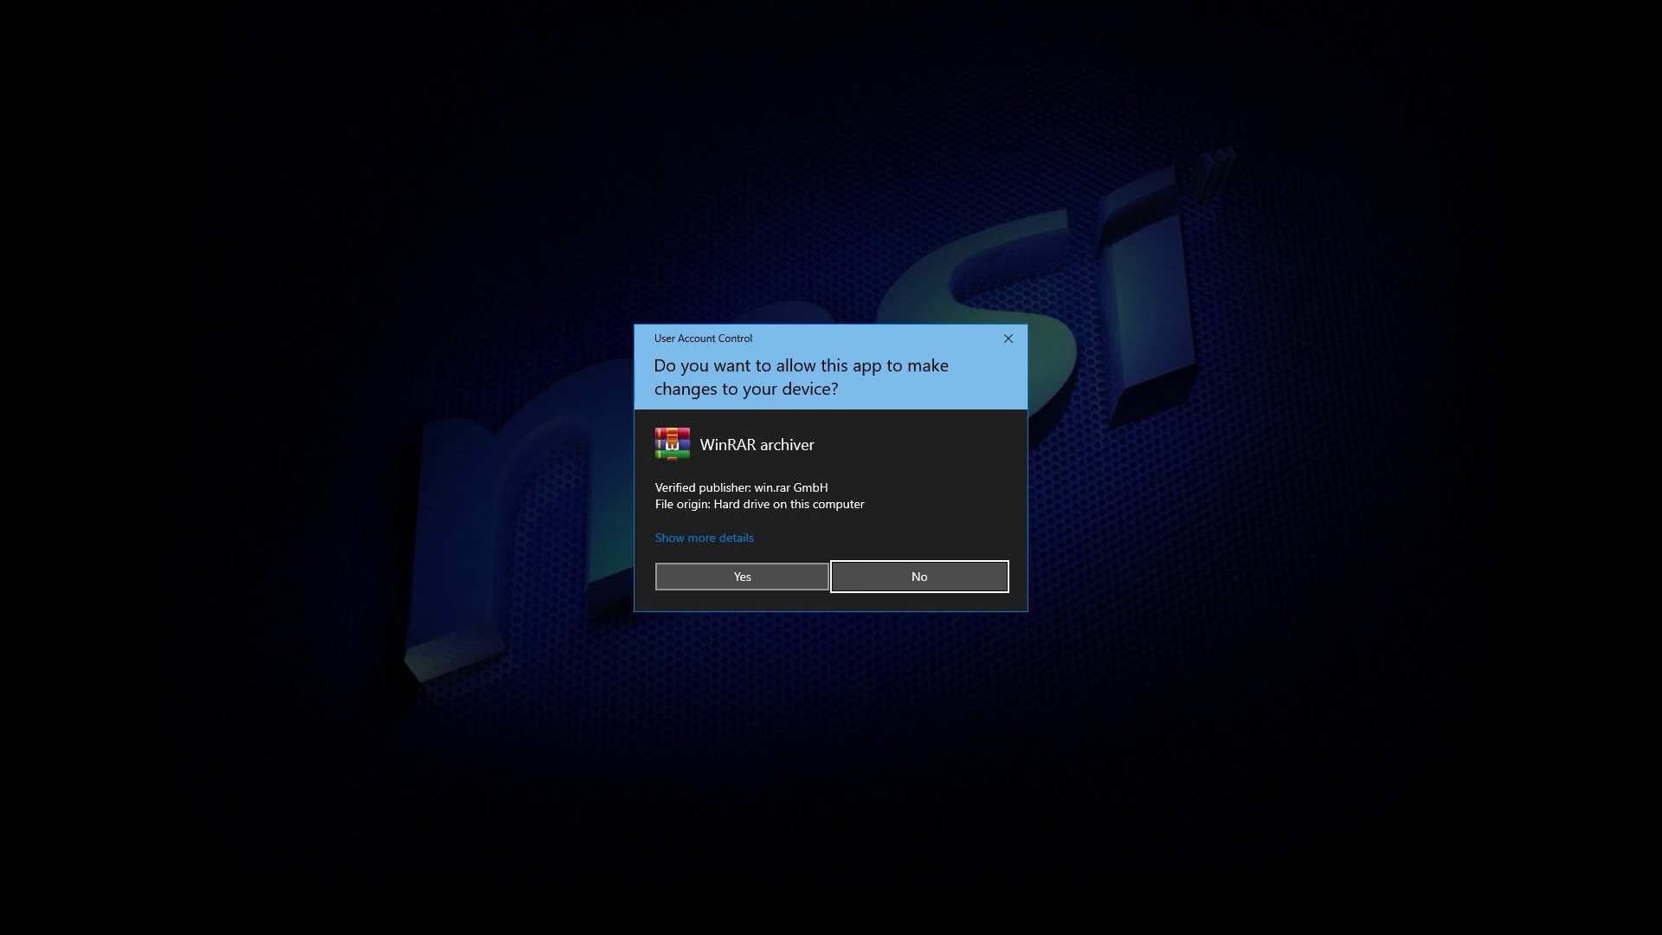
left_click(742, 577)
left_click(782, 629)
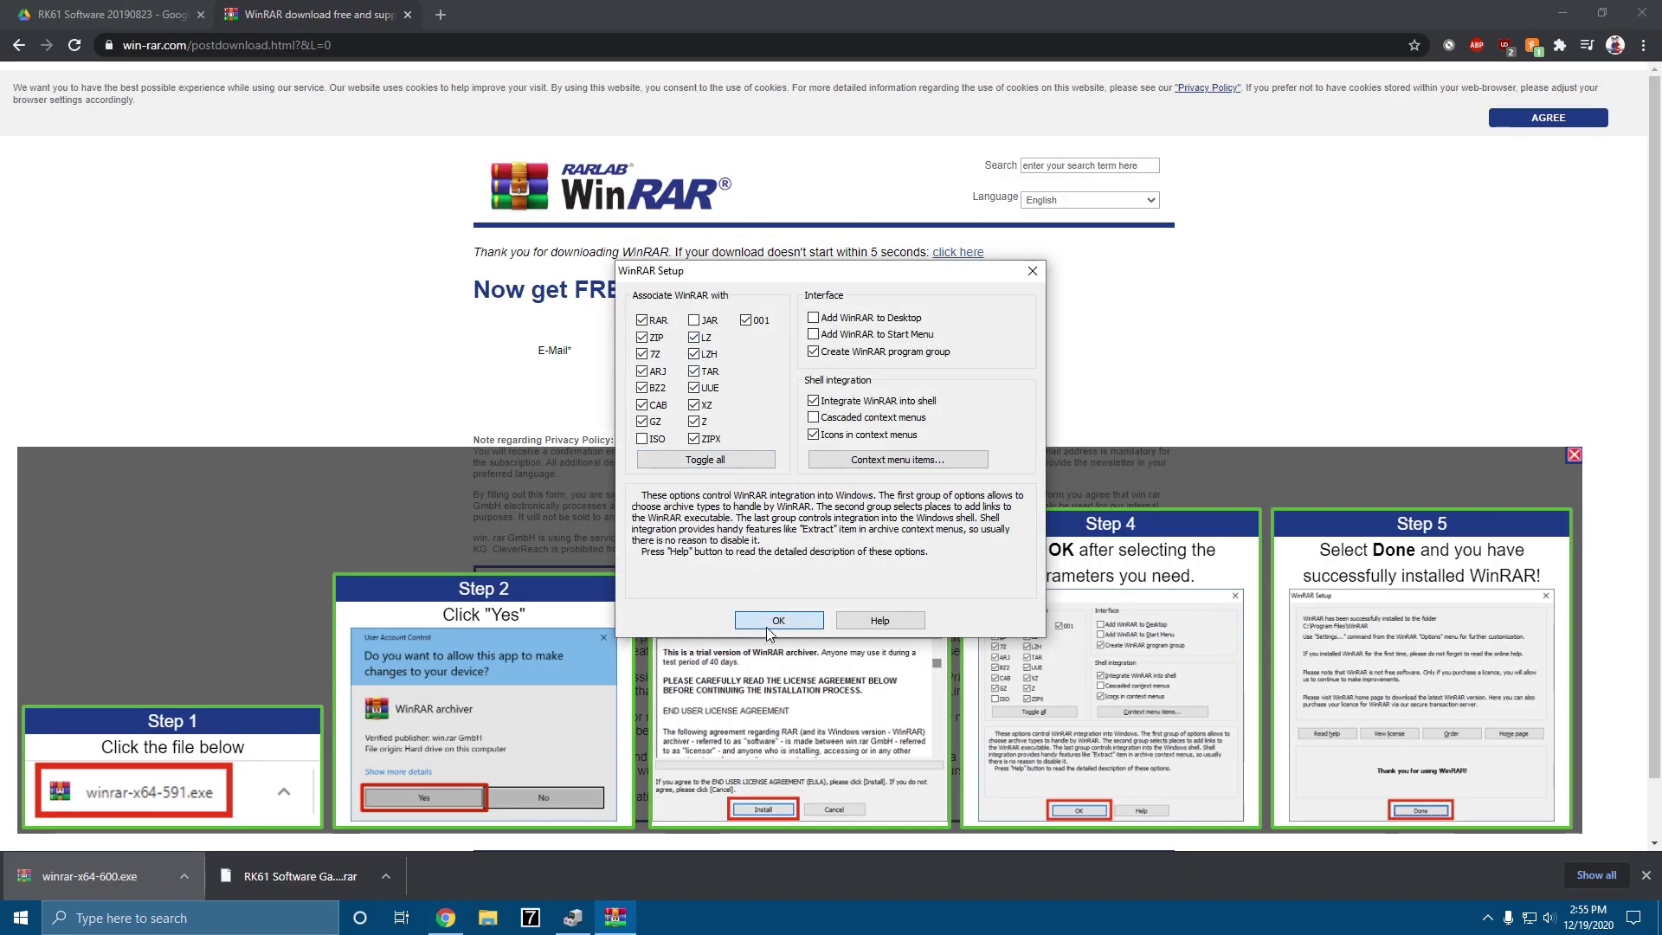
left_click(767, 627)
left_click(767, 622)
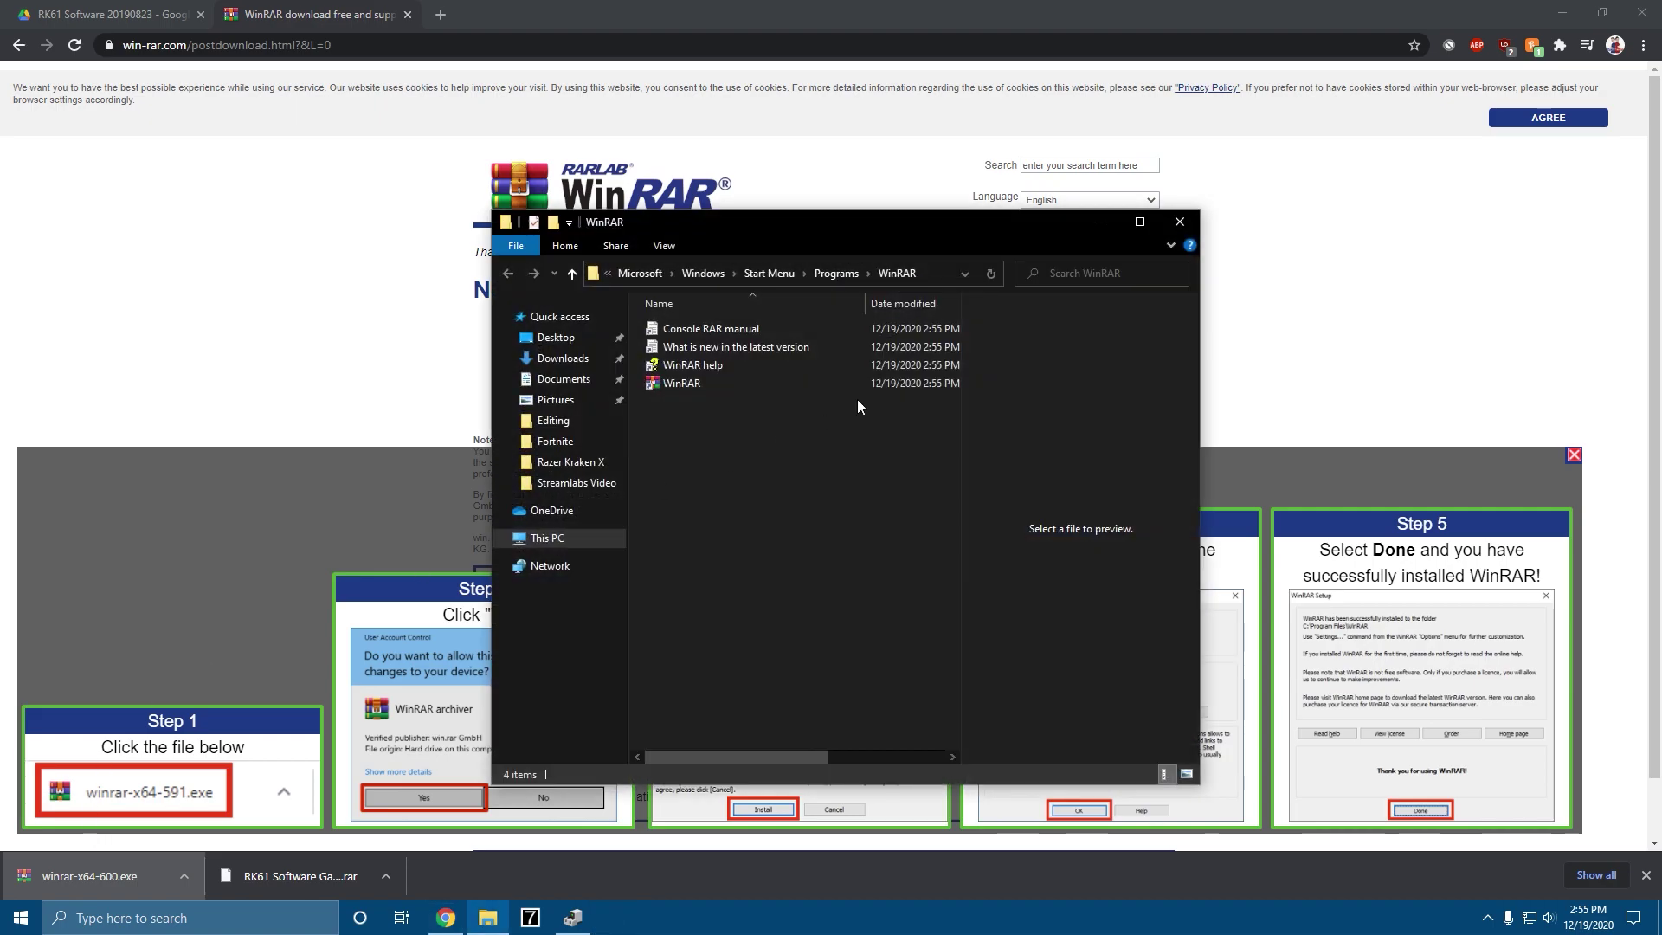
left_click(1179, 222)
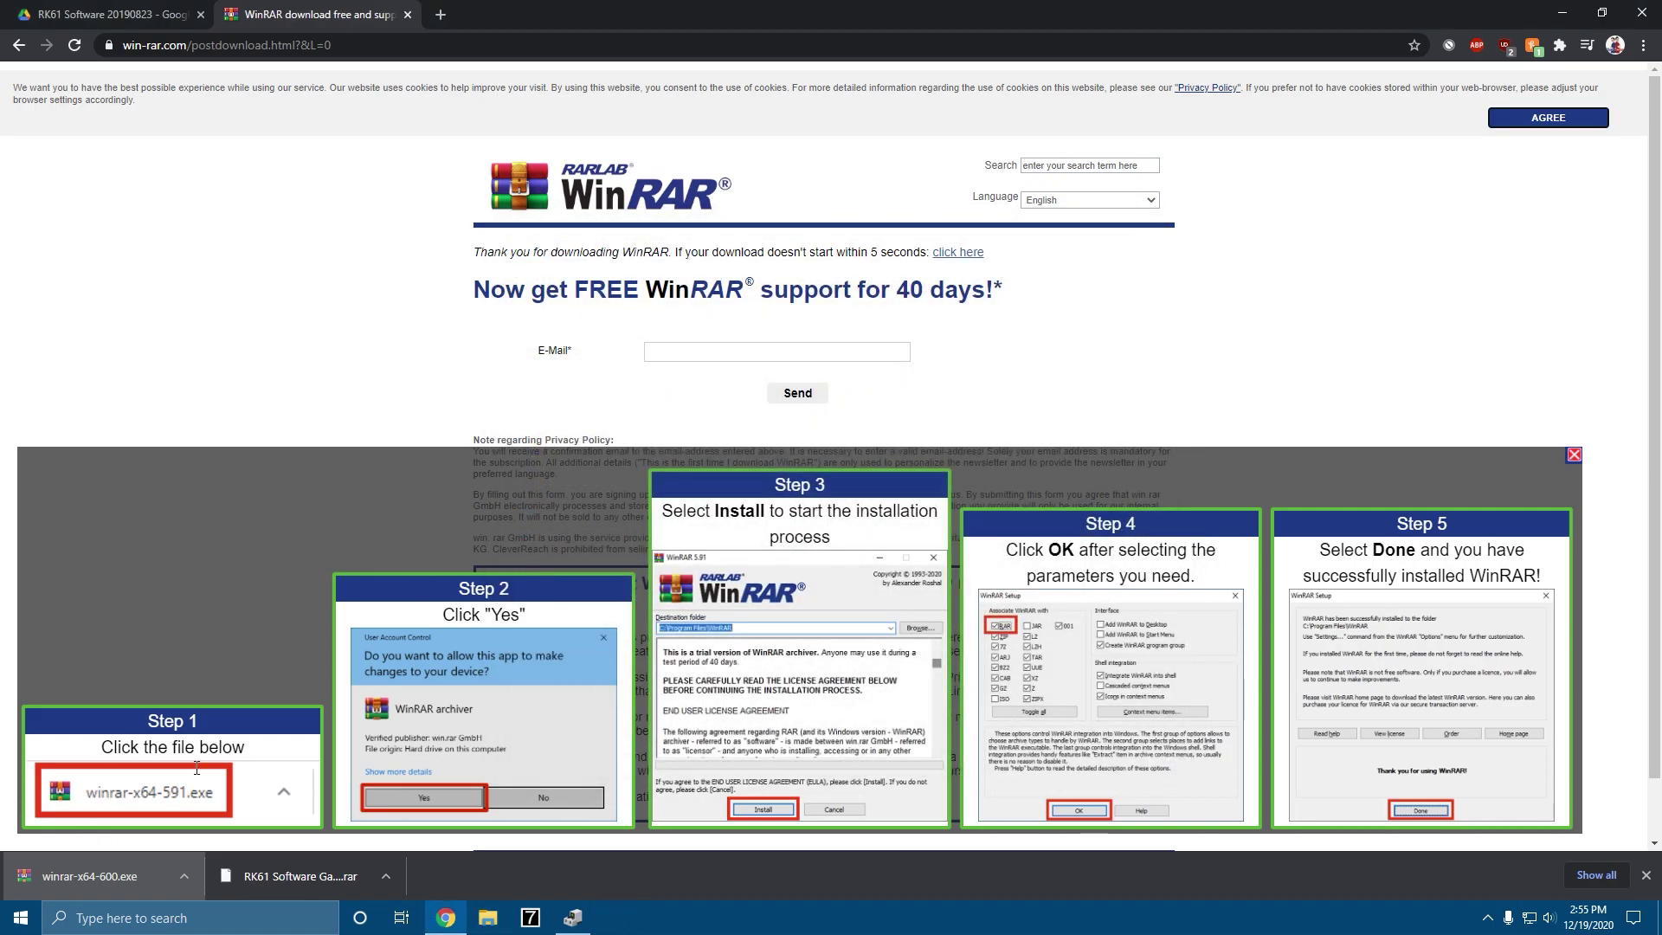
Open the PID=8006 archive in WinRAR and drag the GamingForceZ RK61 V1.01.000n exe to the desktop
left_click(283, 874)
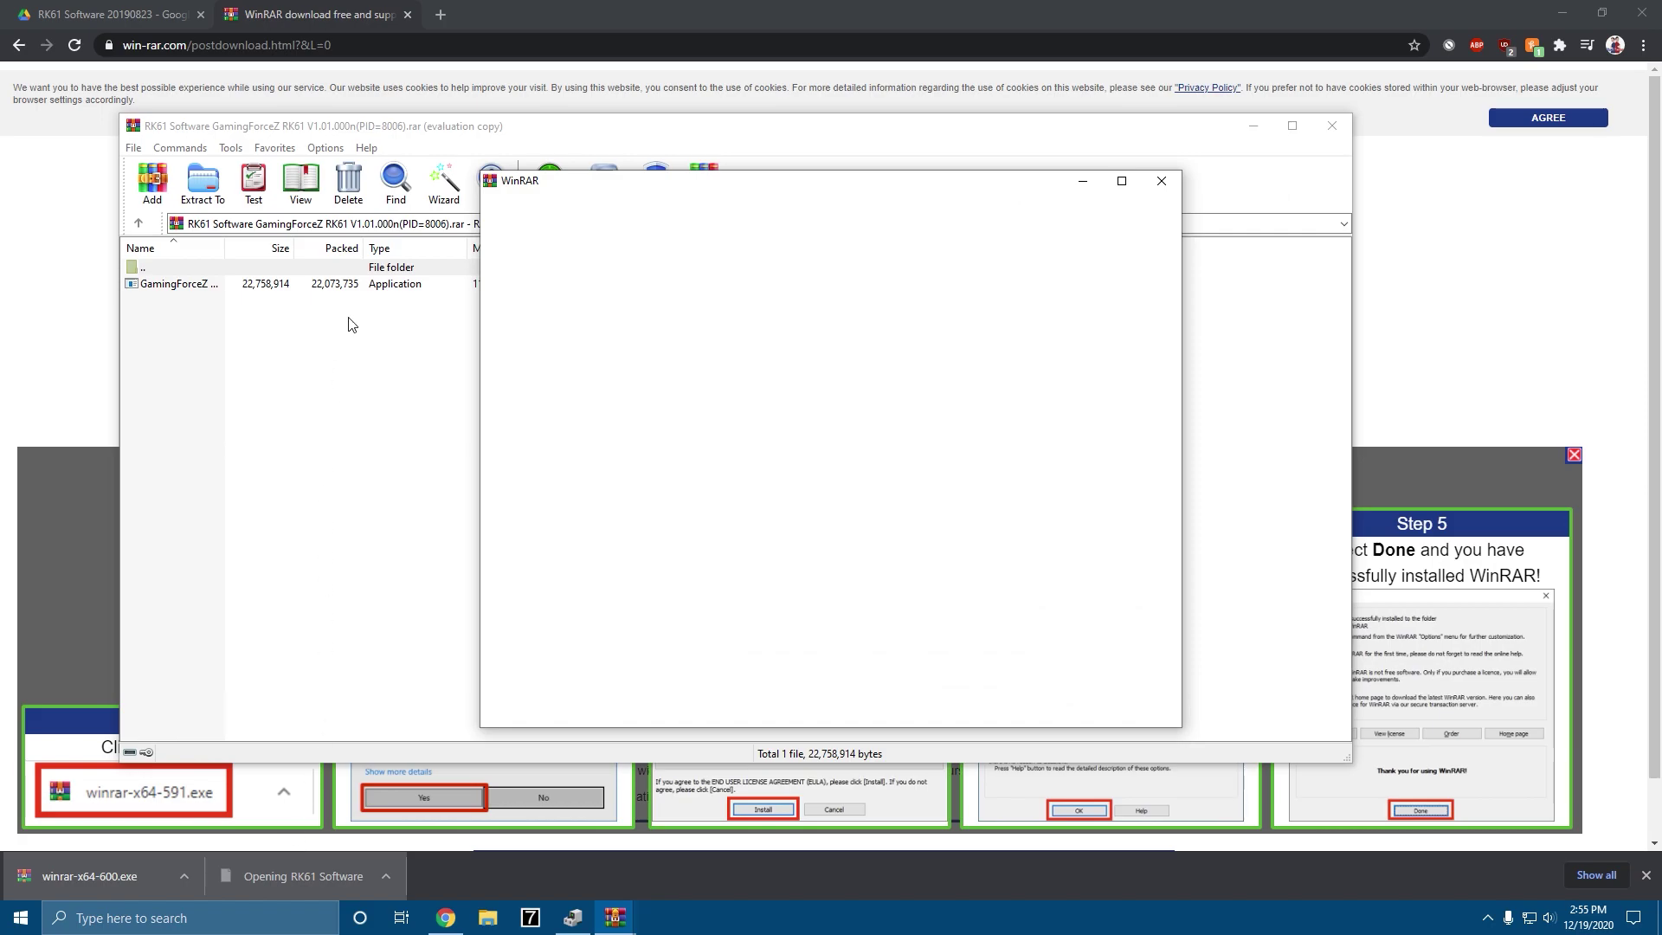
left_click(1154, 185)
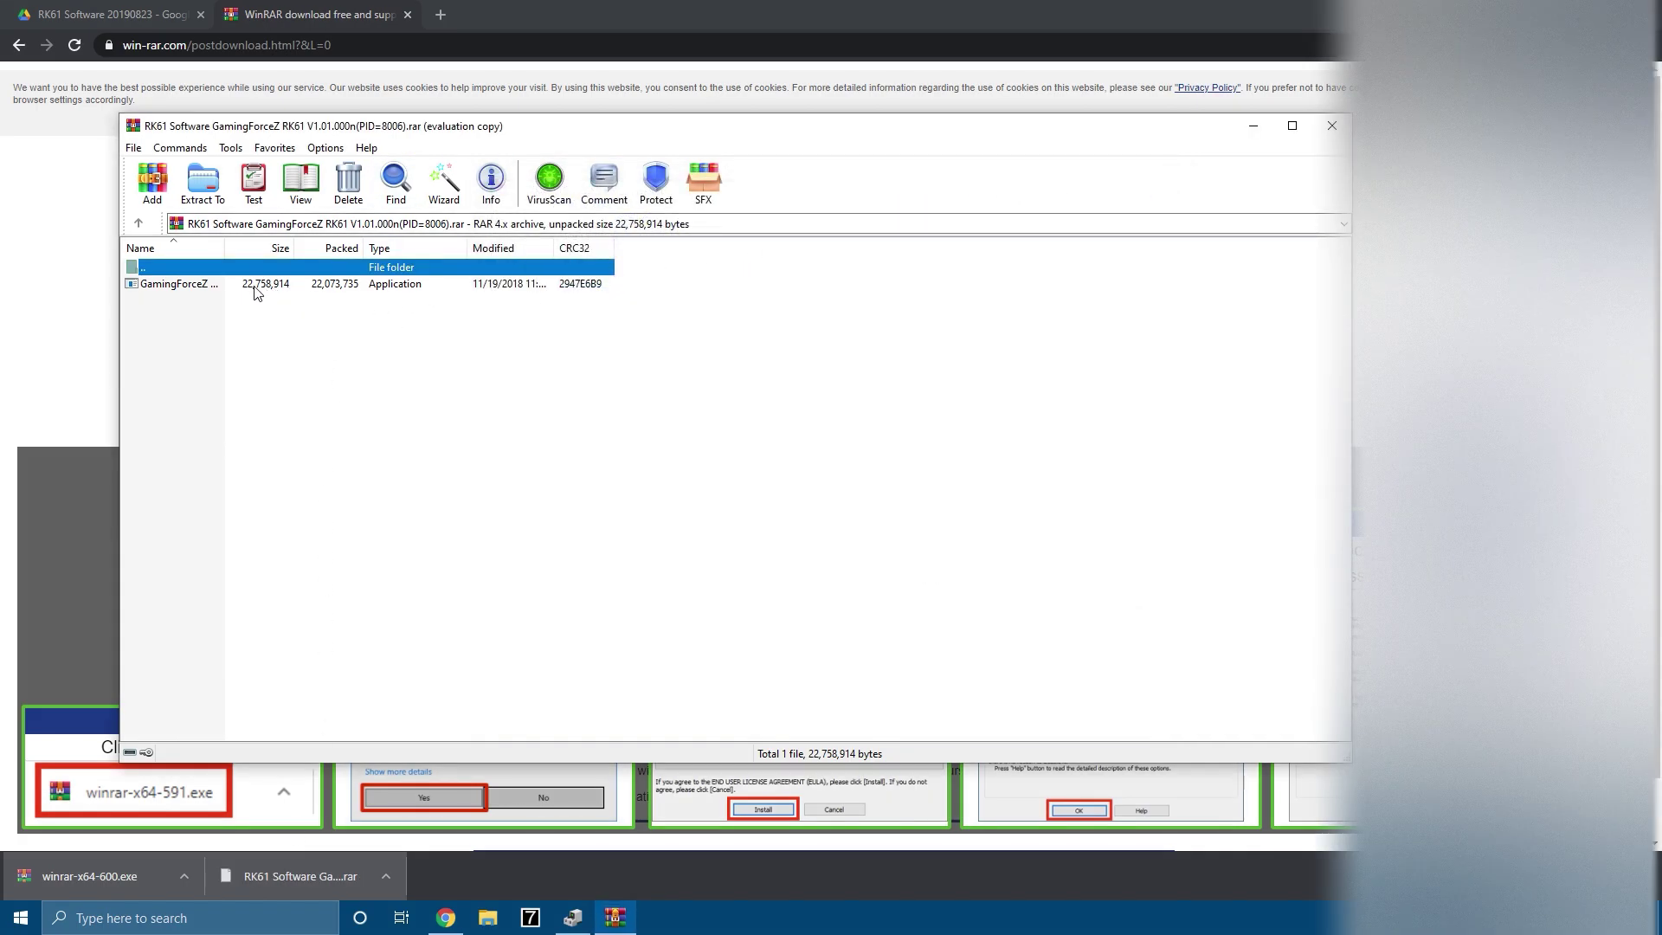
left_click(197, 290)
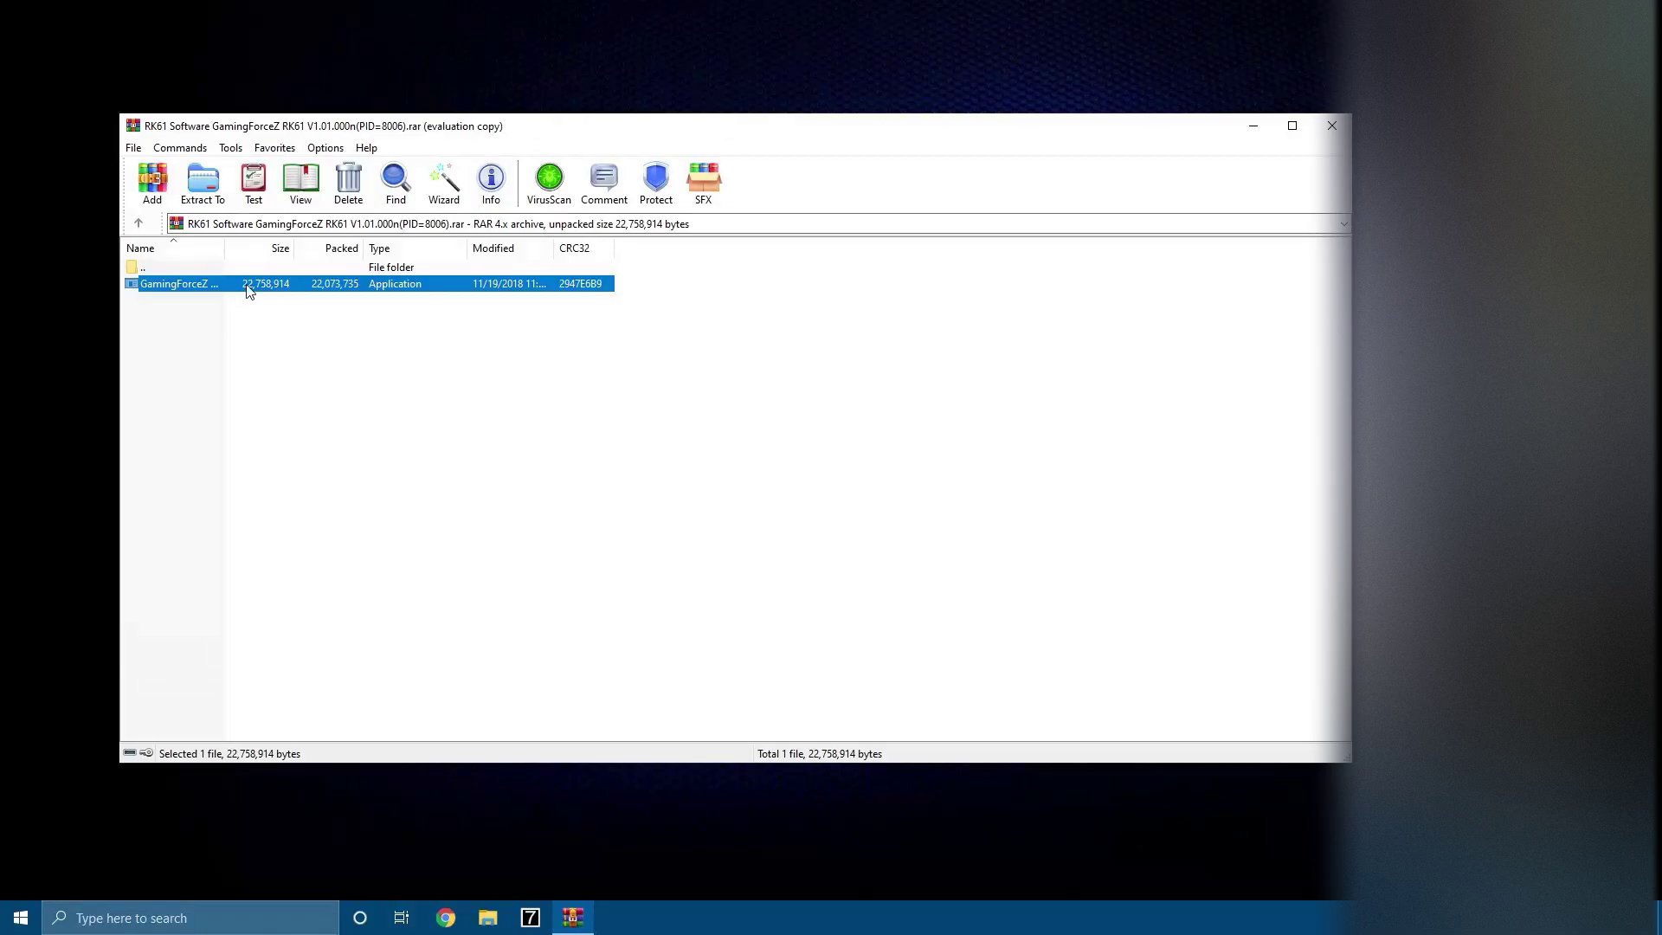
left_click_drag(246, 289, 645, 173)
left_click_drag(715, 70, 717, 64)
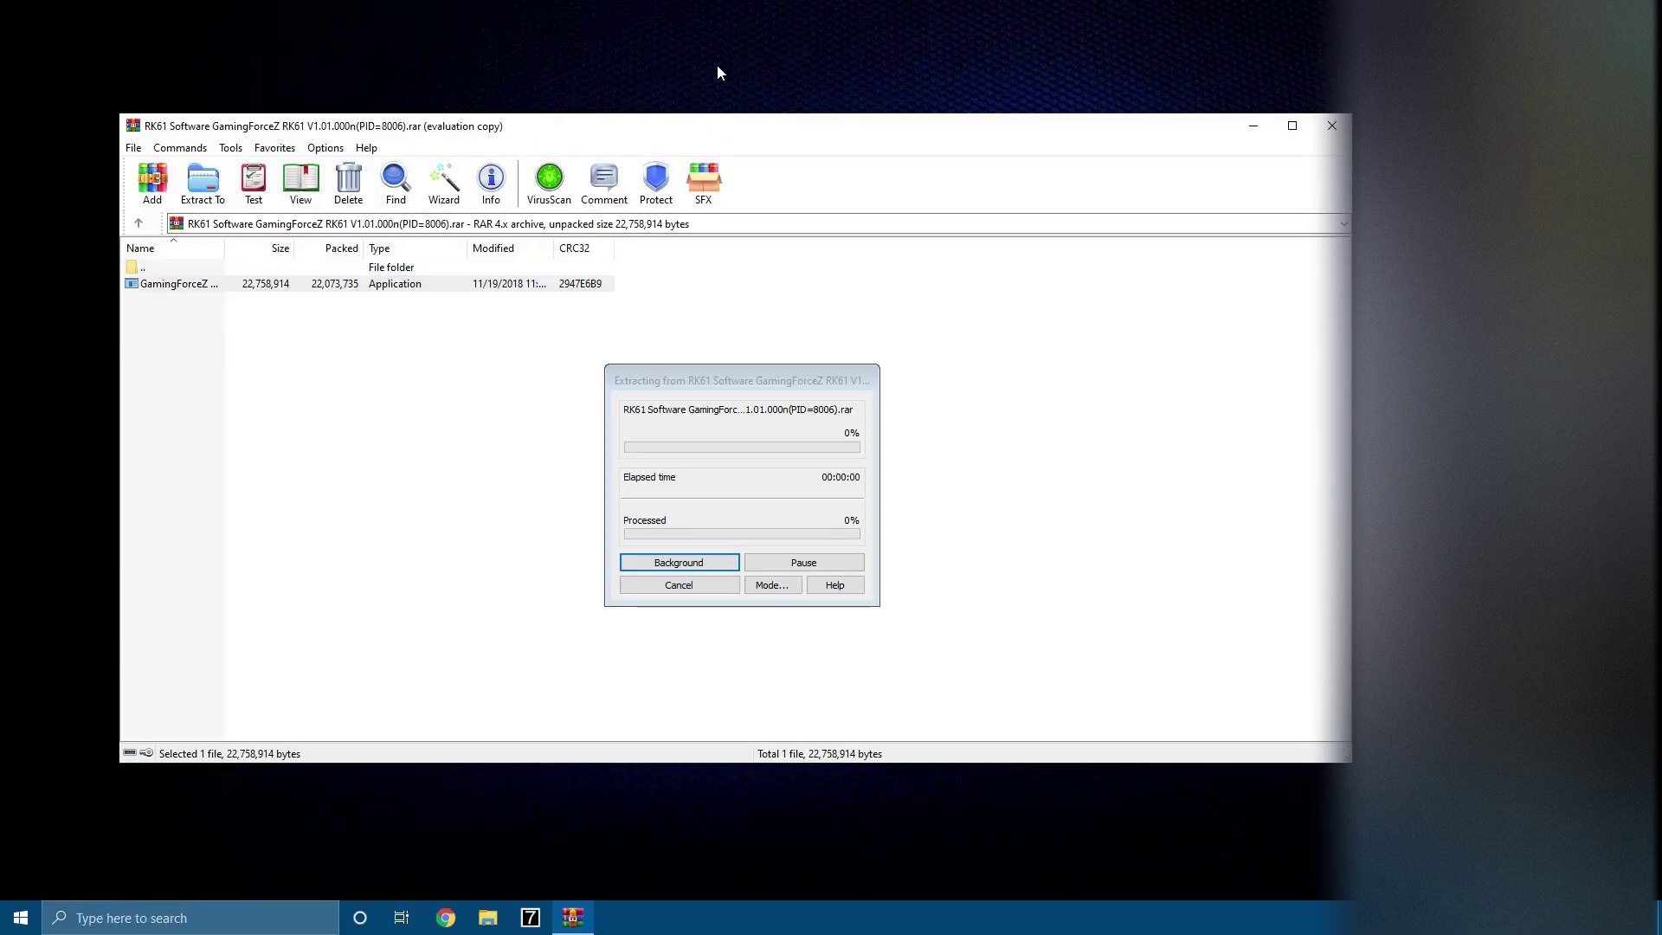
Close WinRAR and install GamingForceZ RK61, accepting the license and default folder
left_click(1332, 125)
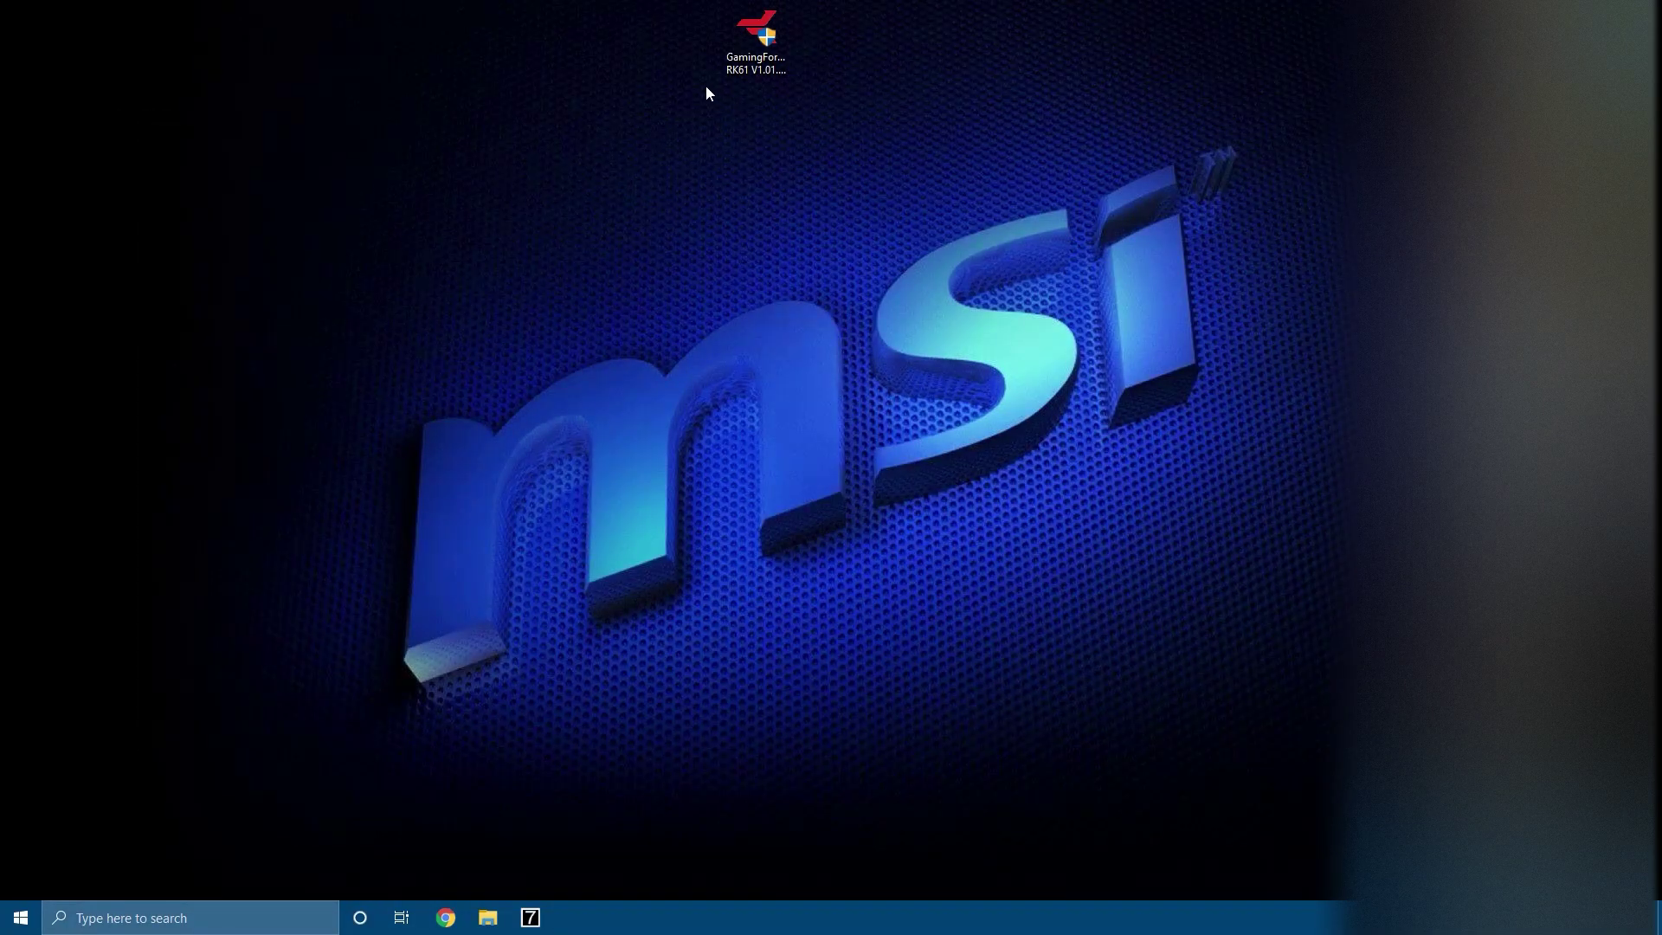
double_click(768, 34)
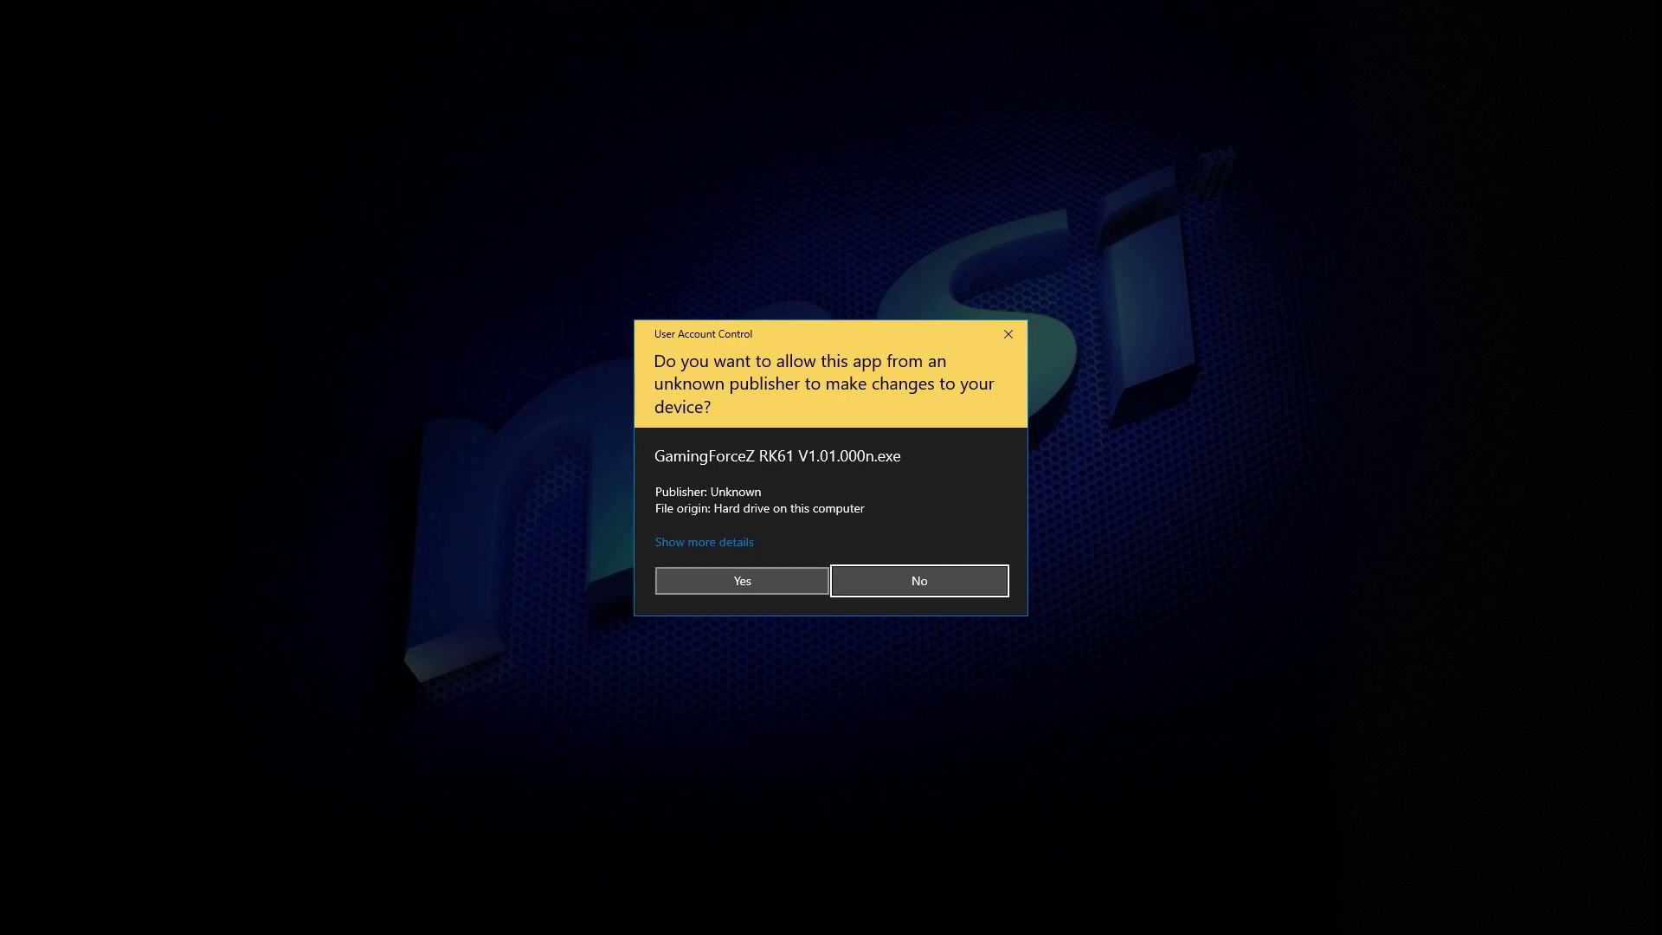
left_click(742, 581)
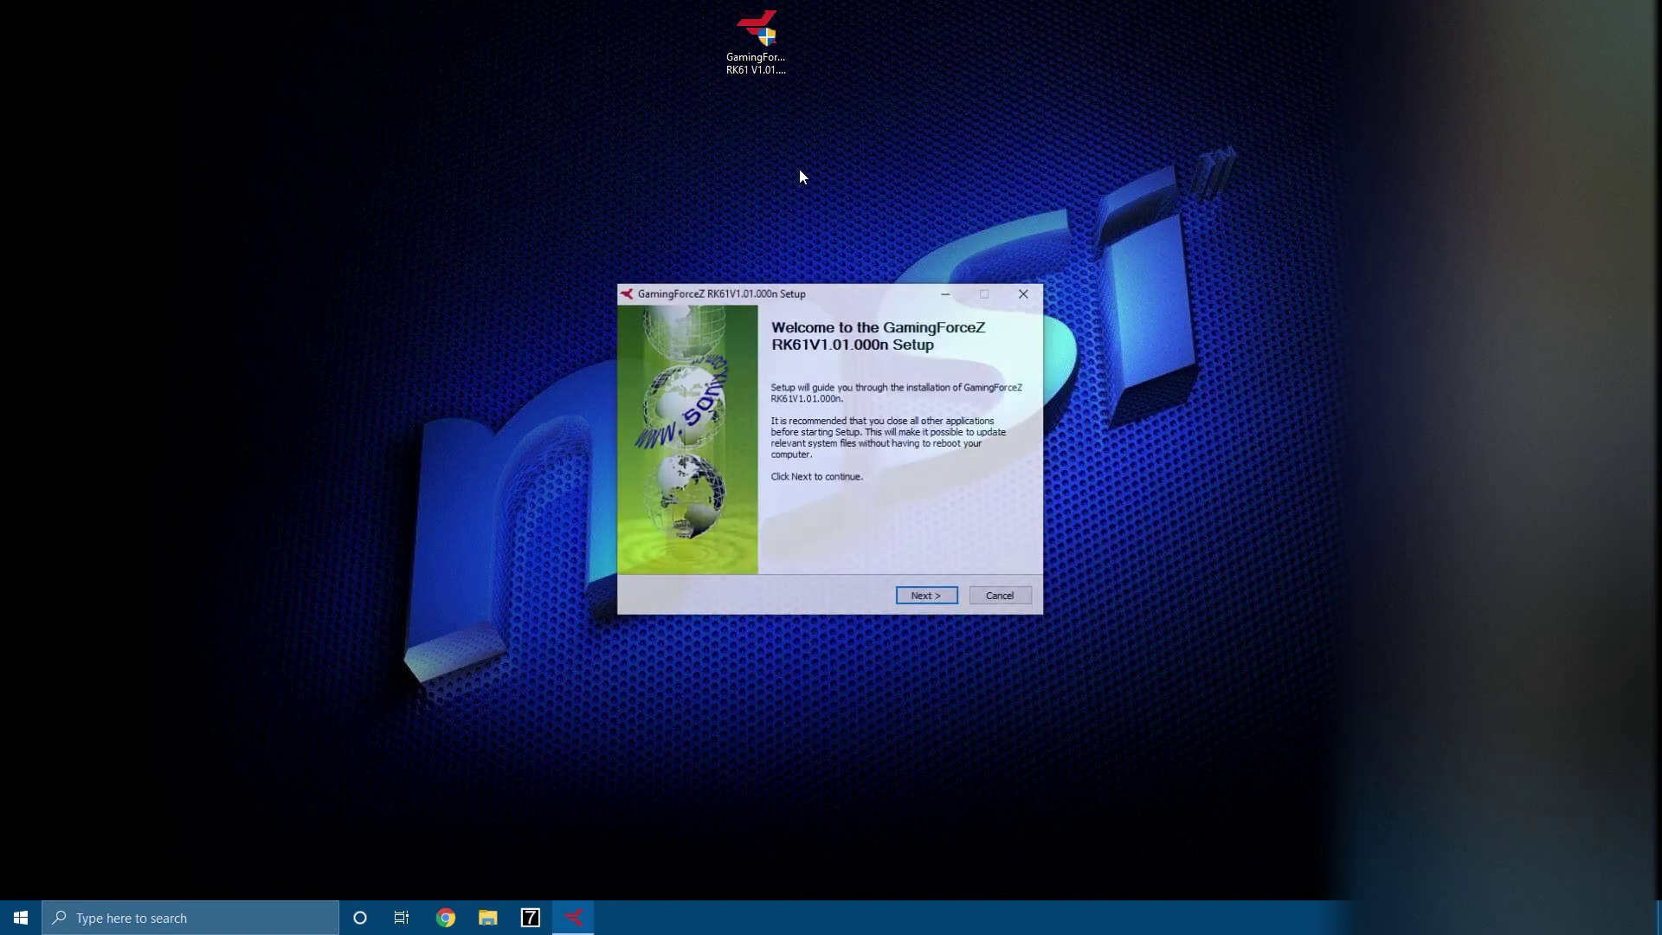
left_click(926, 602)
left_click(684, 543)
left_click(926, 597)
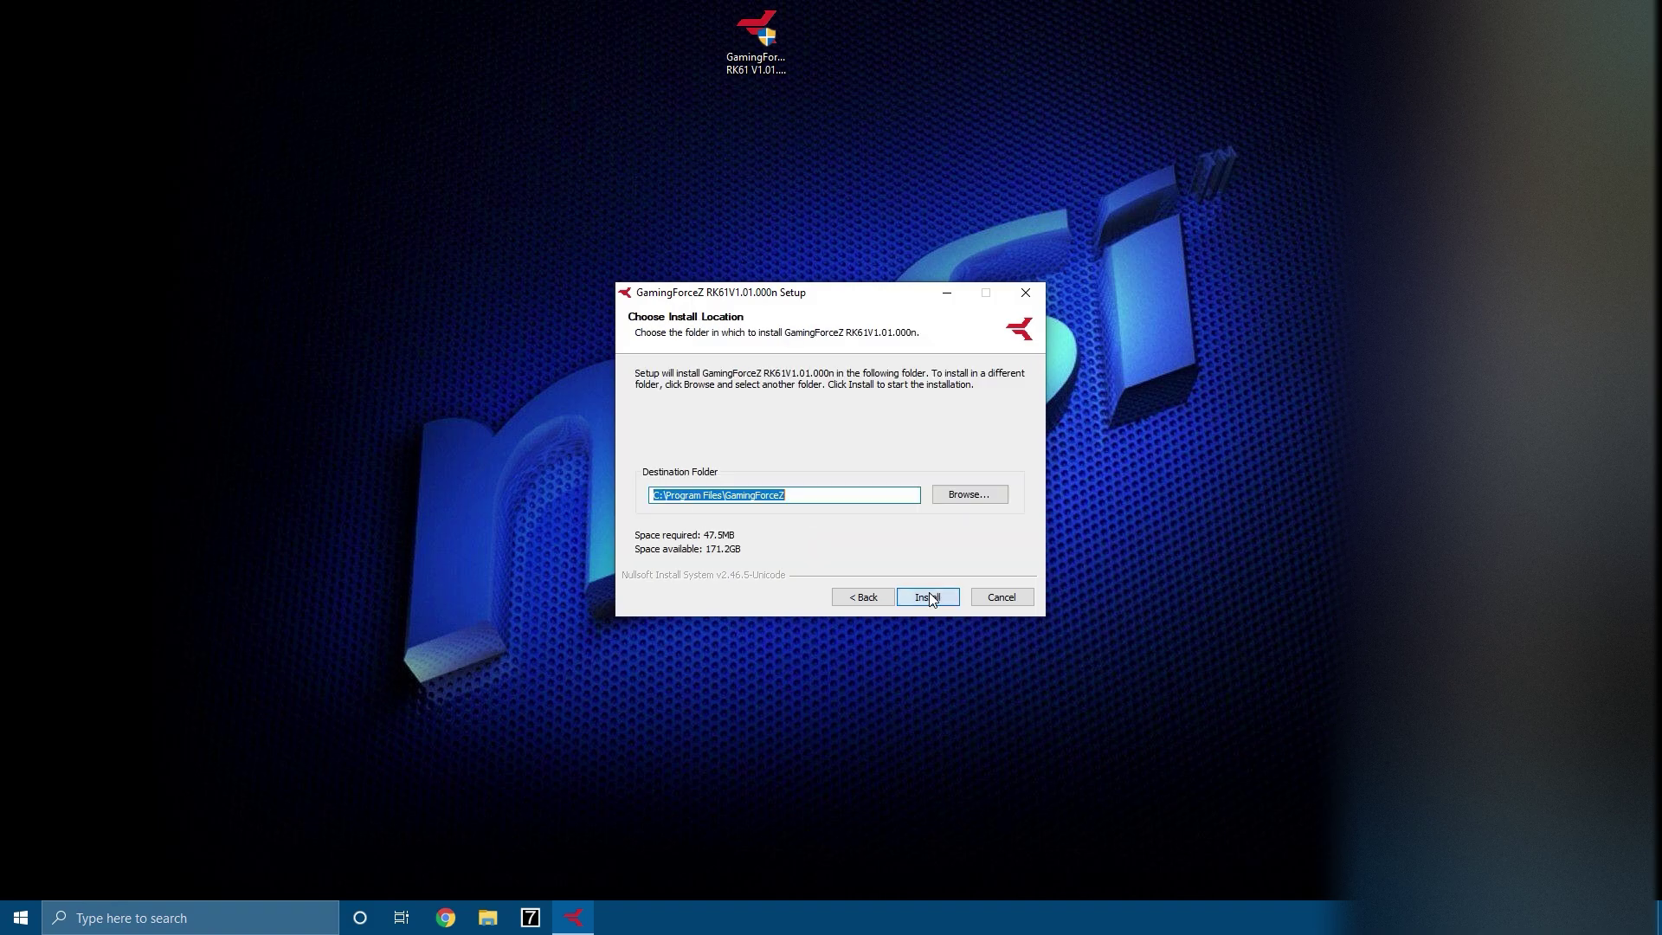
left_click(928, 597)
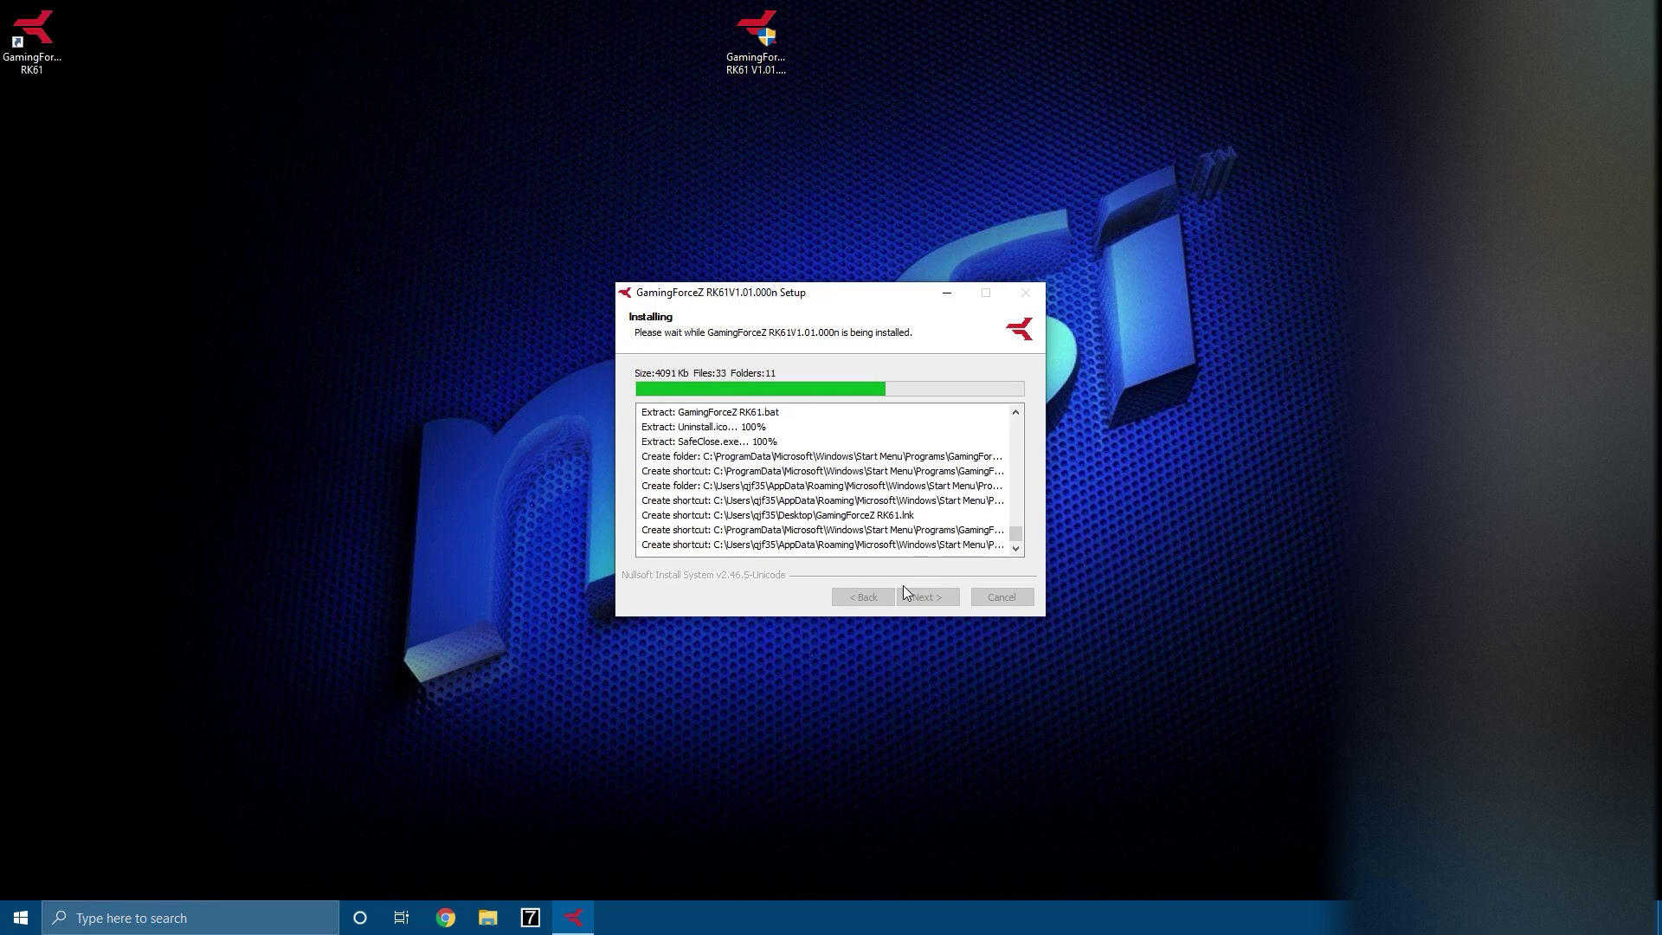
Finish the RK61 setup, then launch the RK61 software from its desktop shortcut and reposition its window
left_click(927, 597)
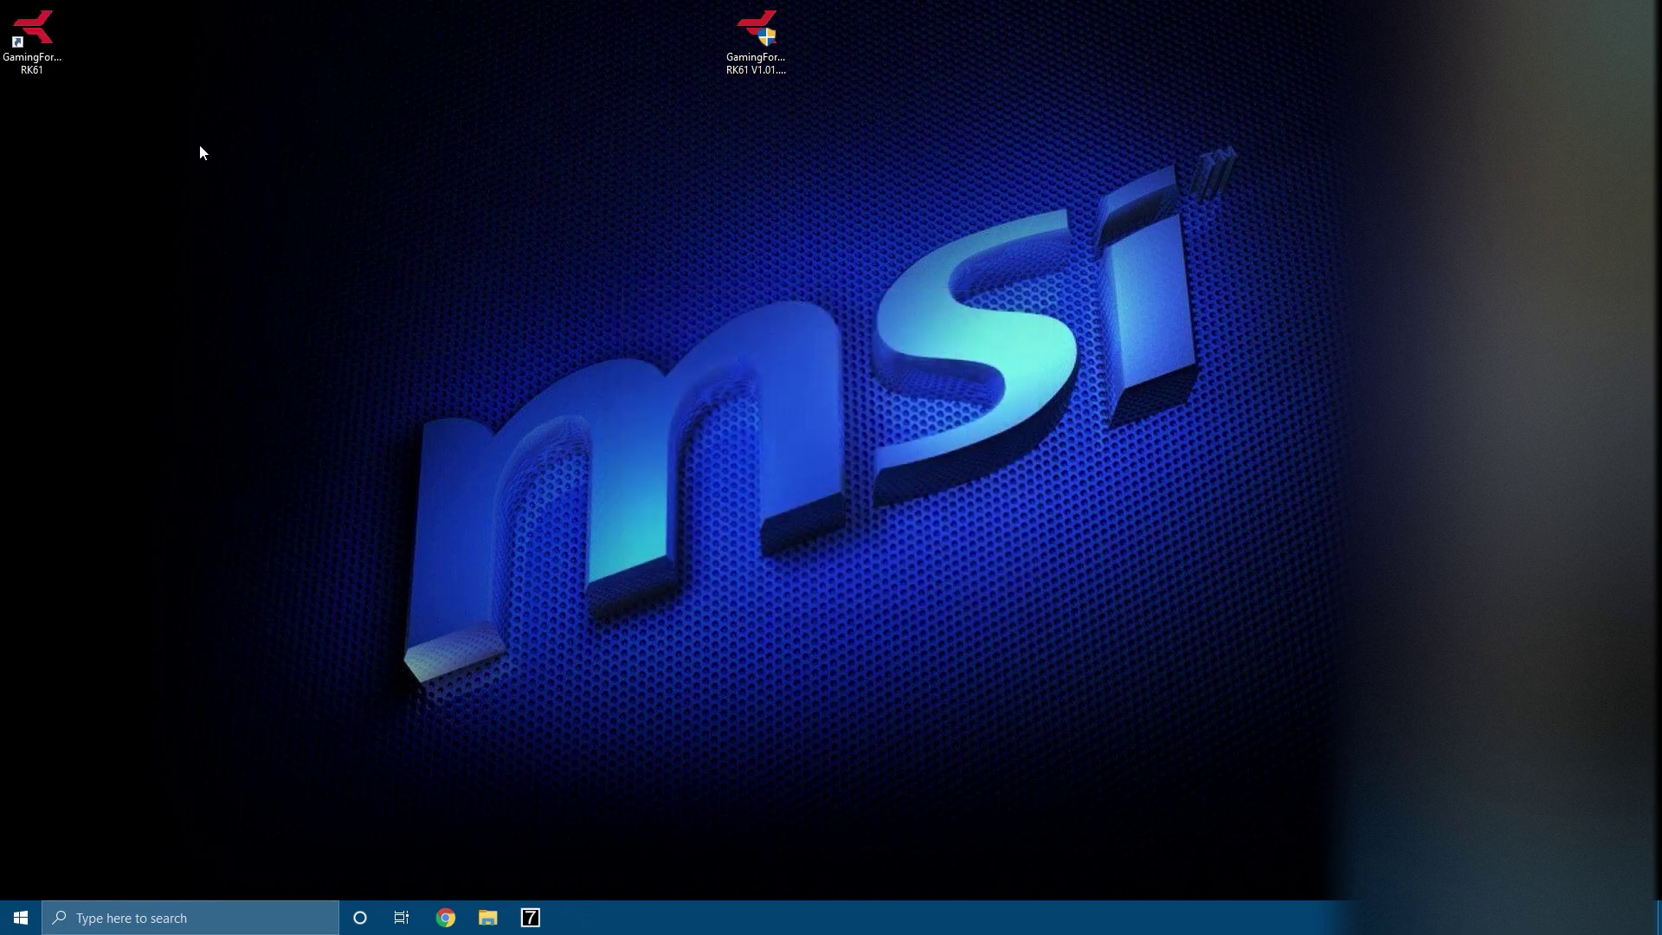
left_click_drag(31, 71, 819, 257)
double_click(819, 220)
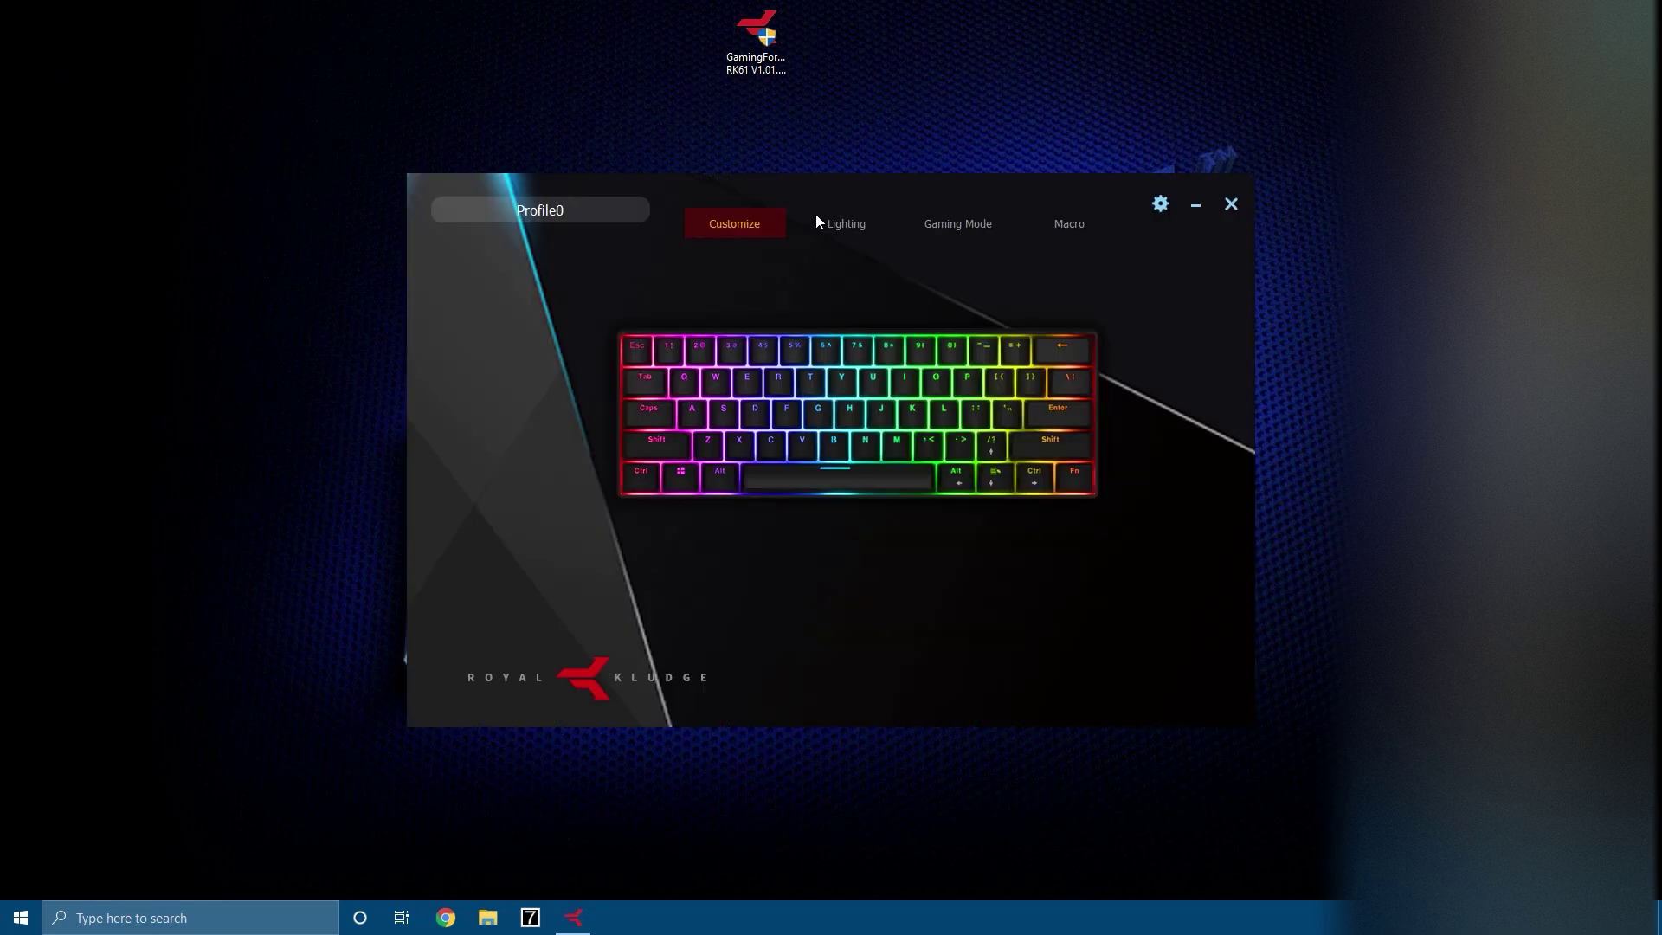
left_click_drag(1061, 196, 0, 195)
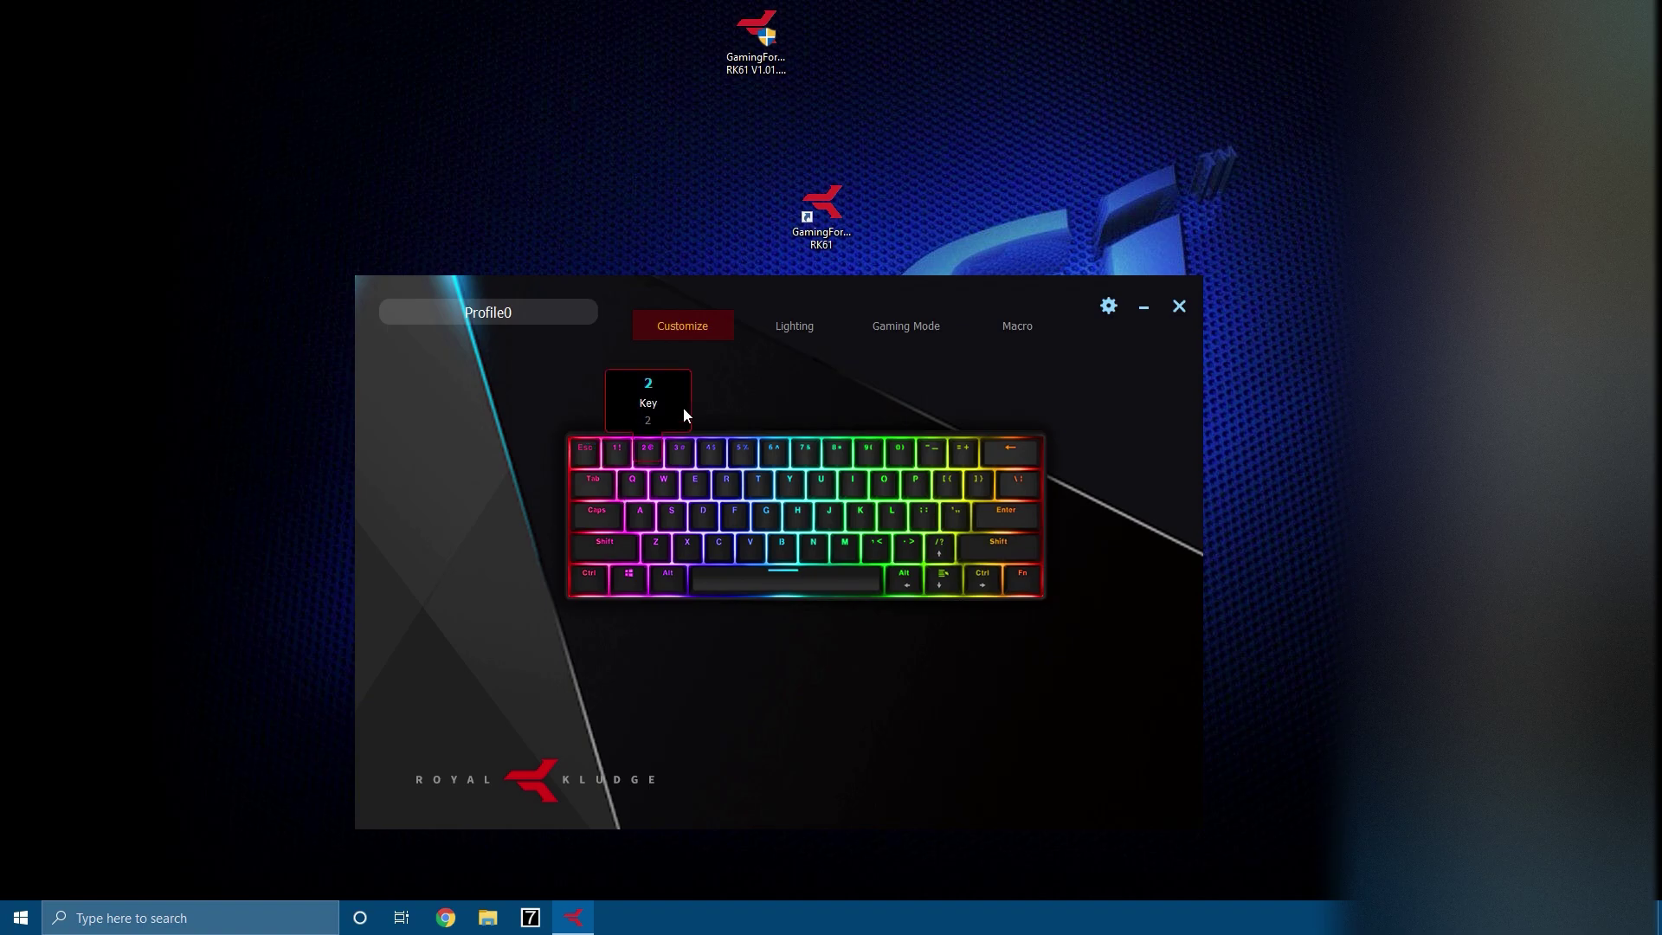
Inspect the W key's reassignment options on Profile0, leaving its default function unchanged
left_click(664, 481)
left_click(664, 481)
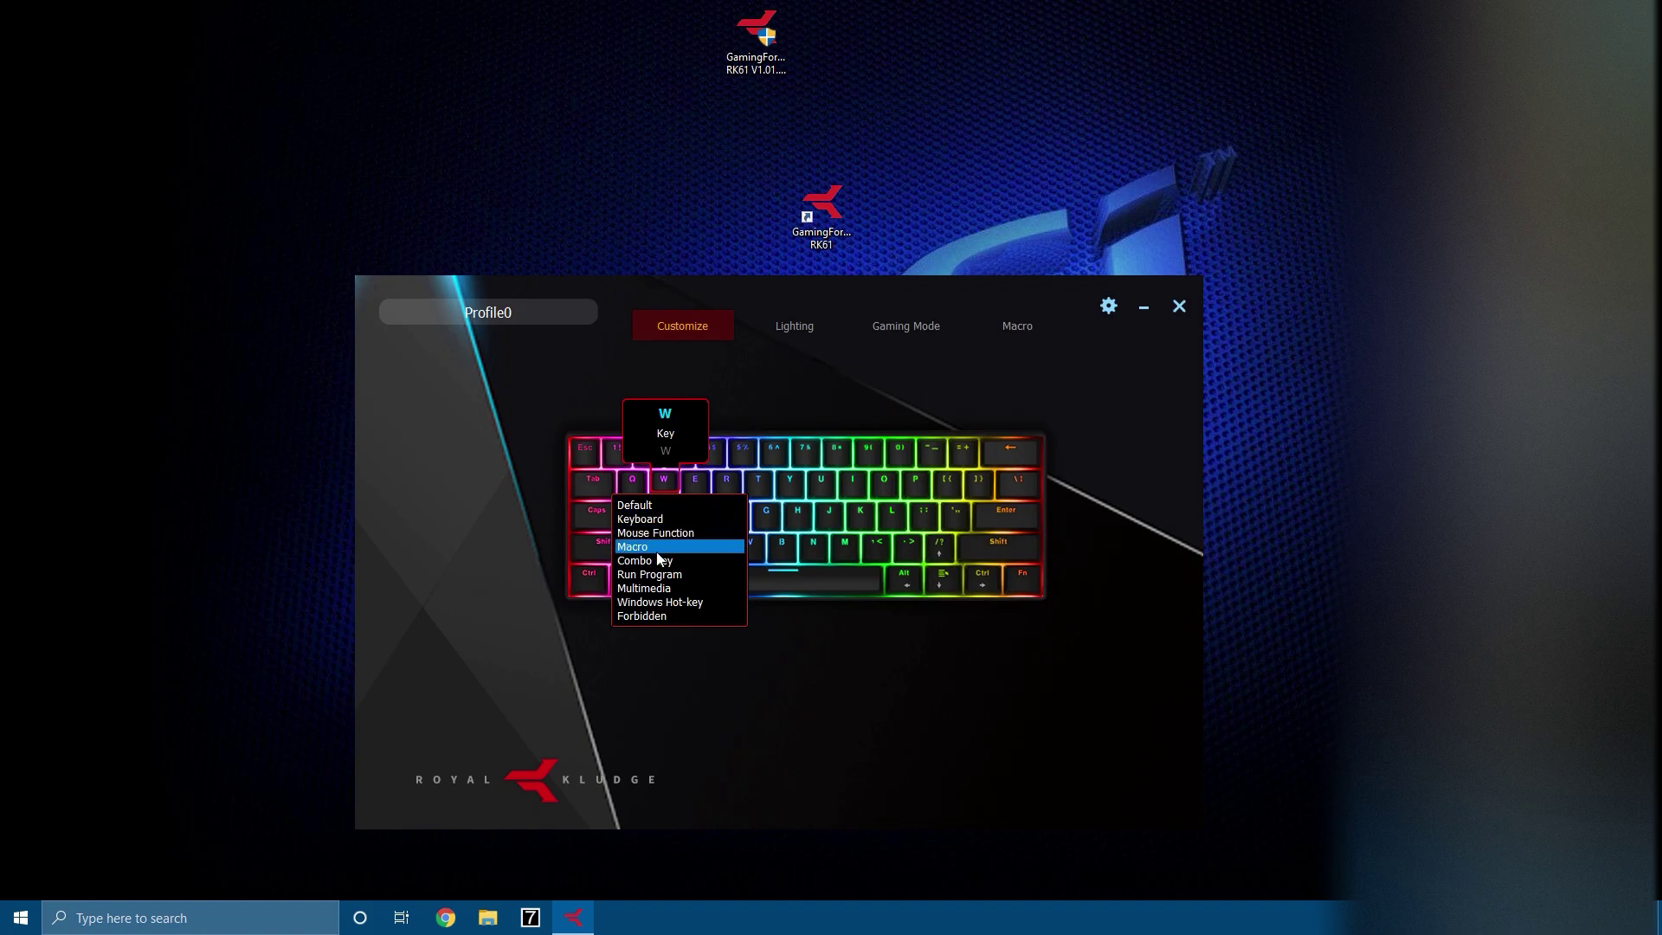
left_click(642, 616)
left_click(667, 483)
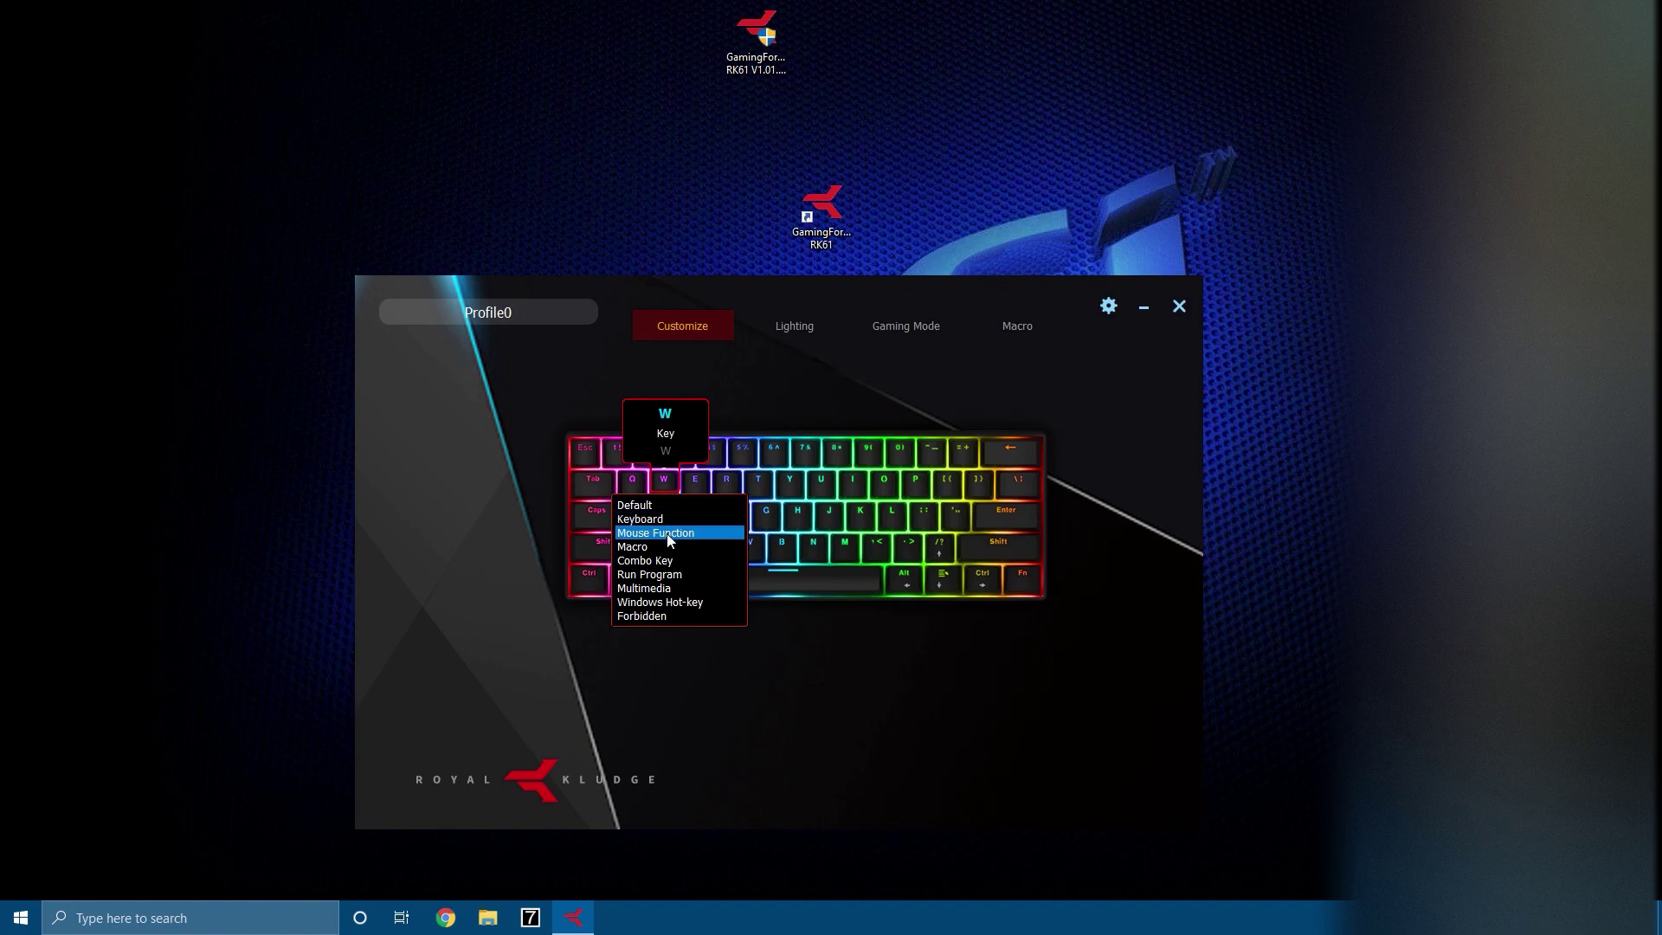
left_click(648, 560)
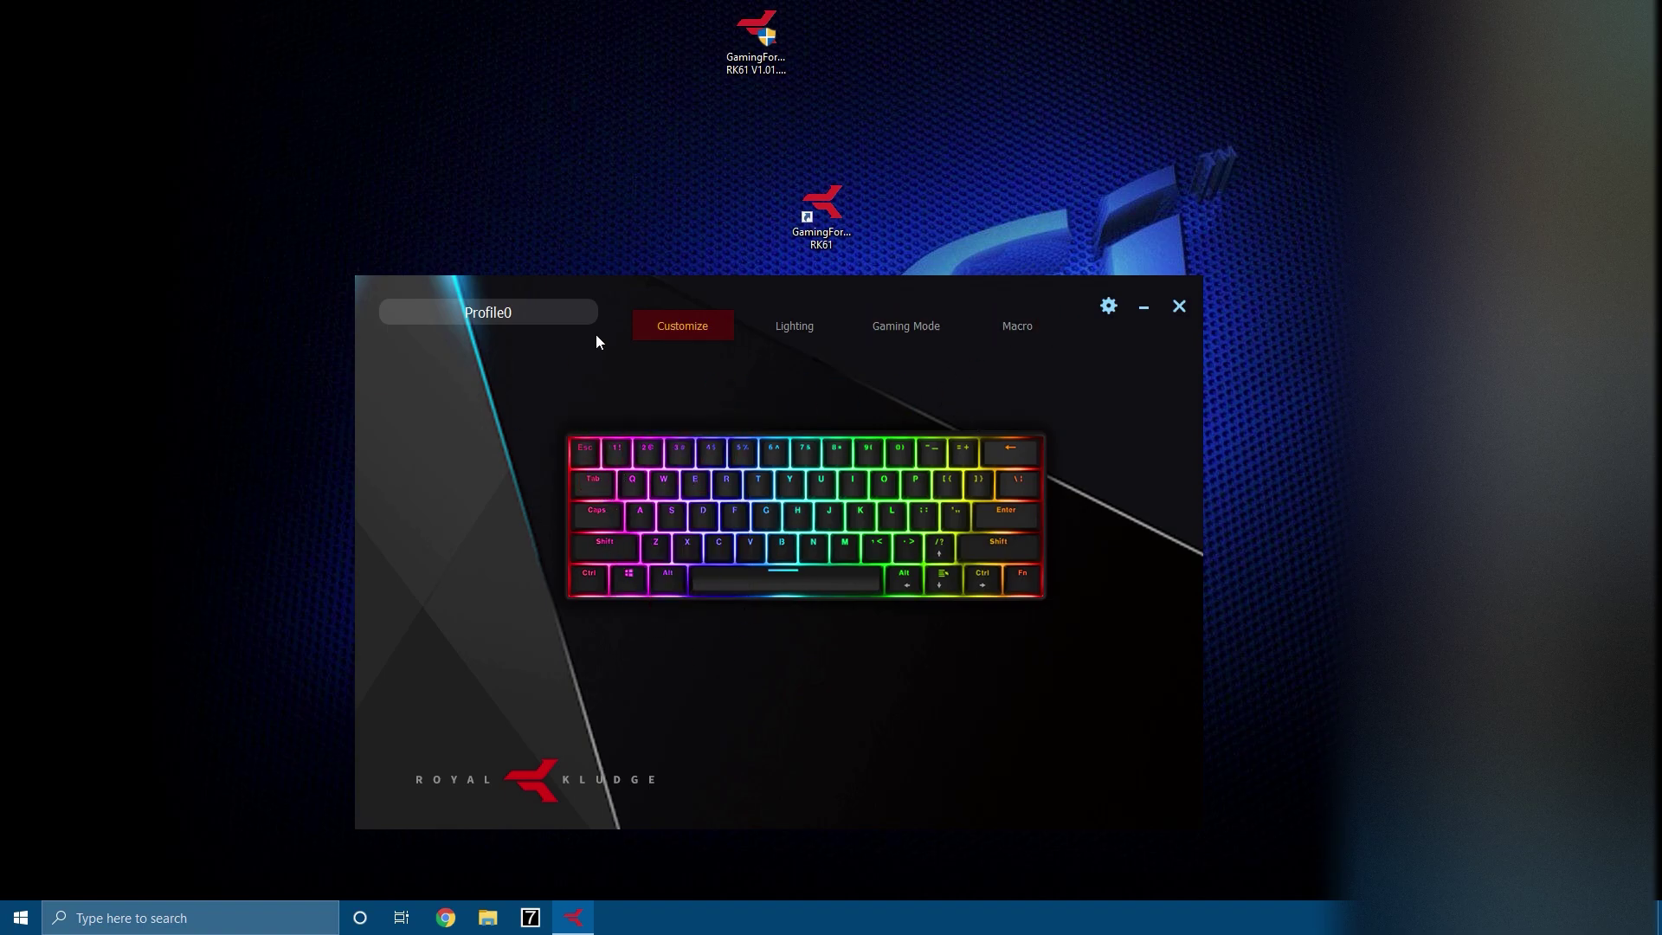
On the Lighting page, try SingleOn, then set the effect to UserDefine and open the Configurator
left_click(790, 327)
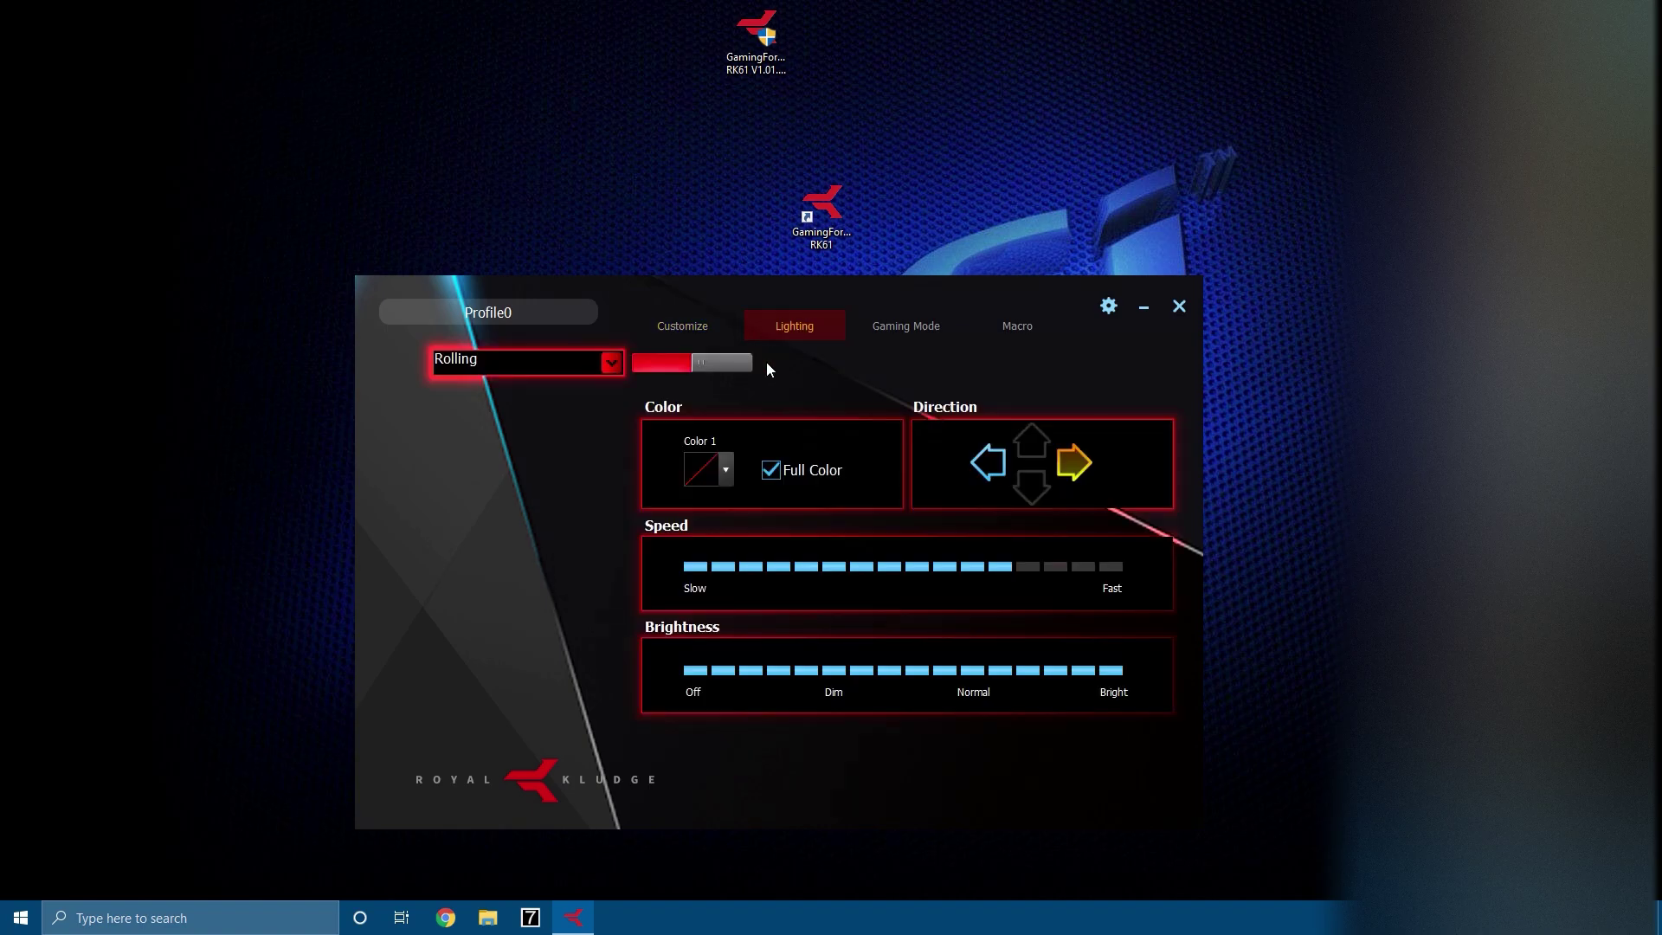
left_click(613, 362)
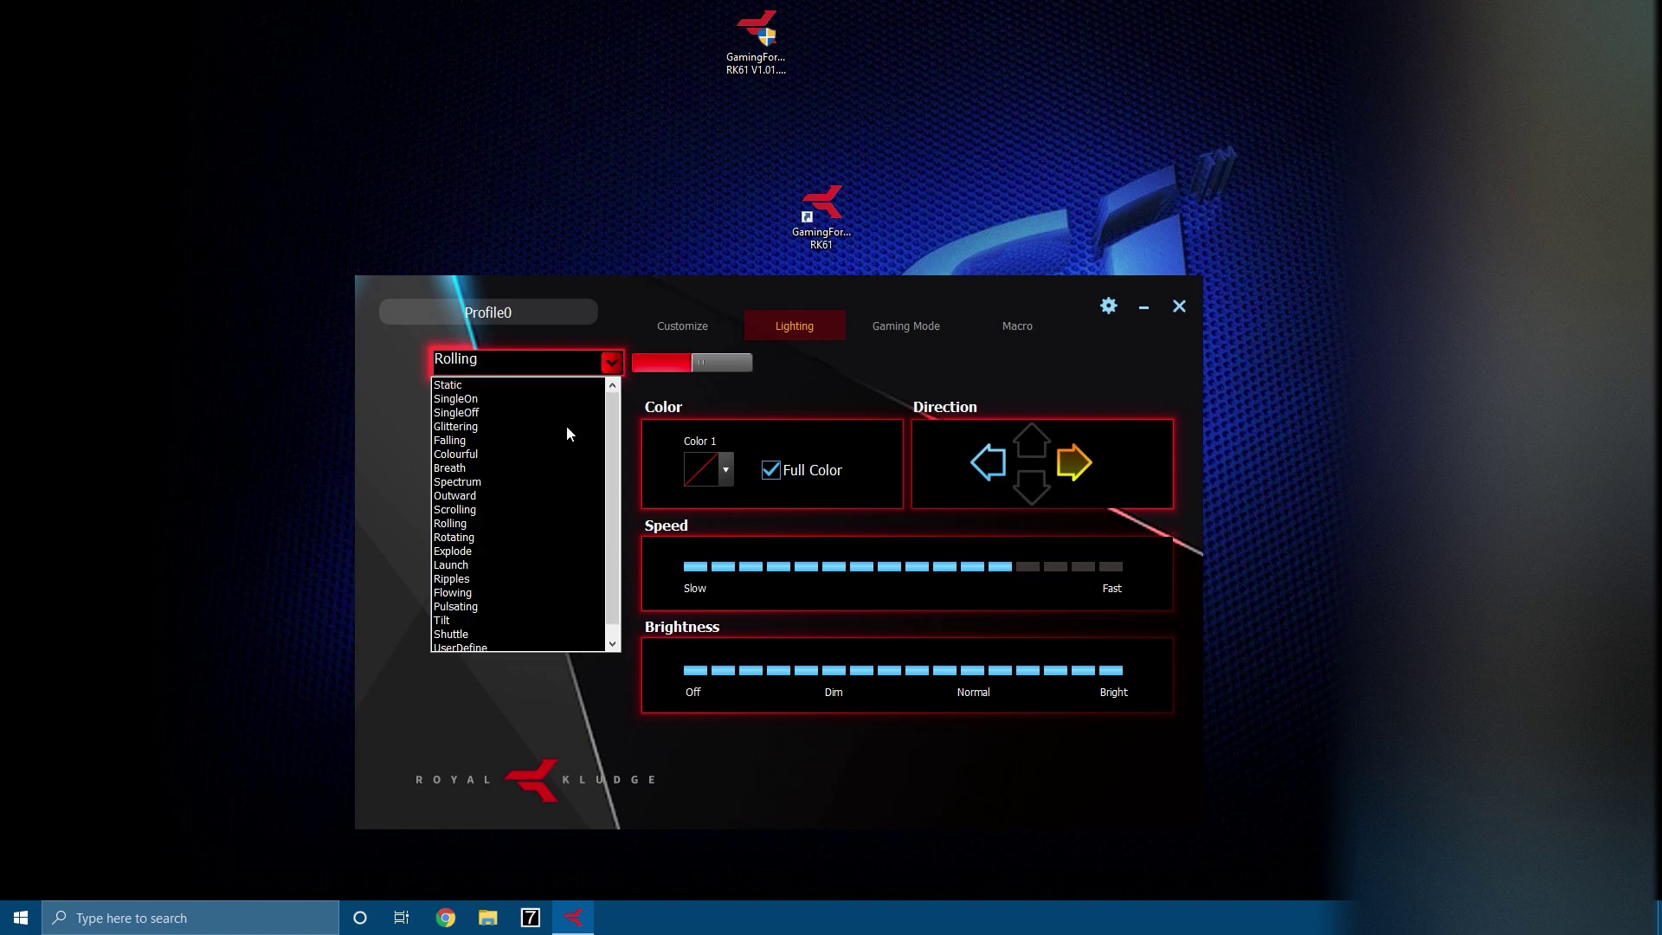
left_click(558, 398)
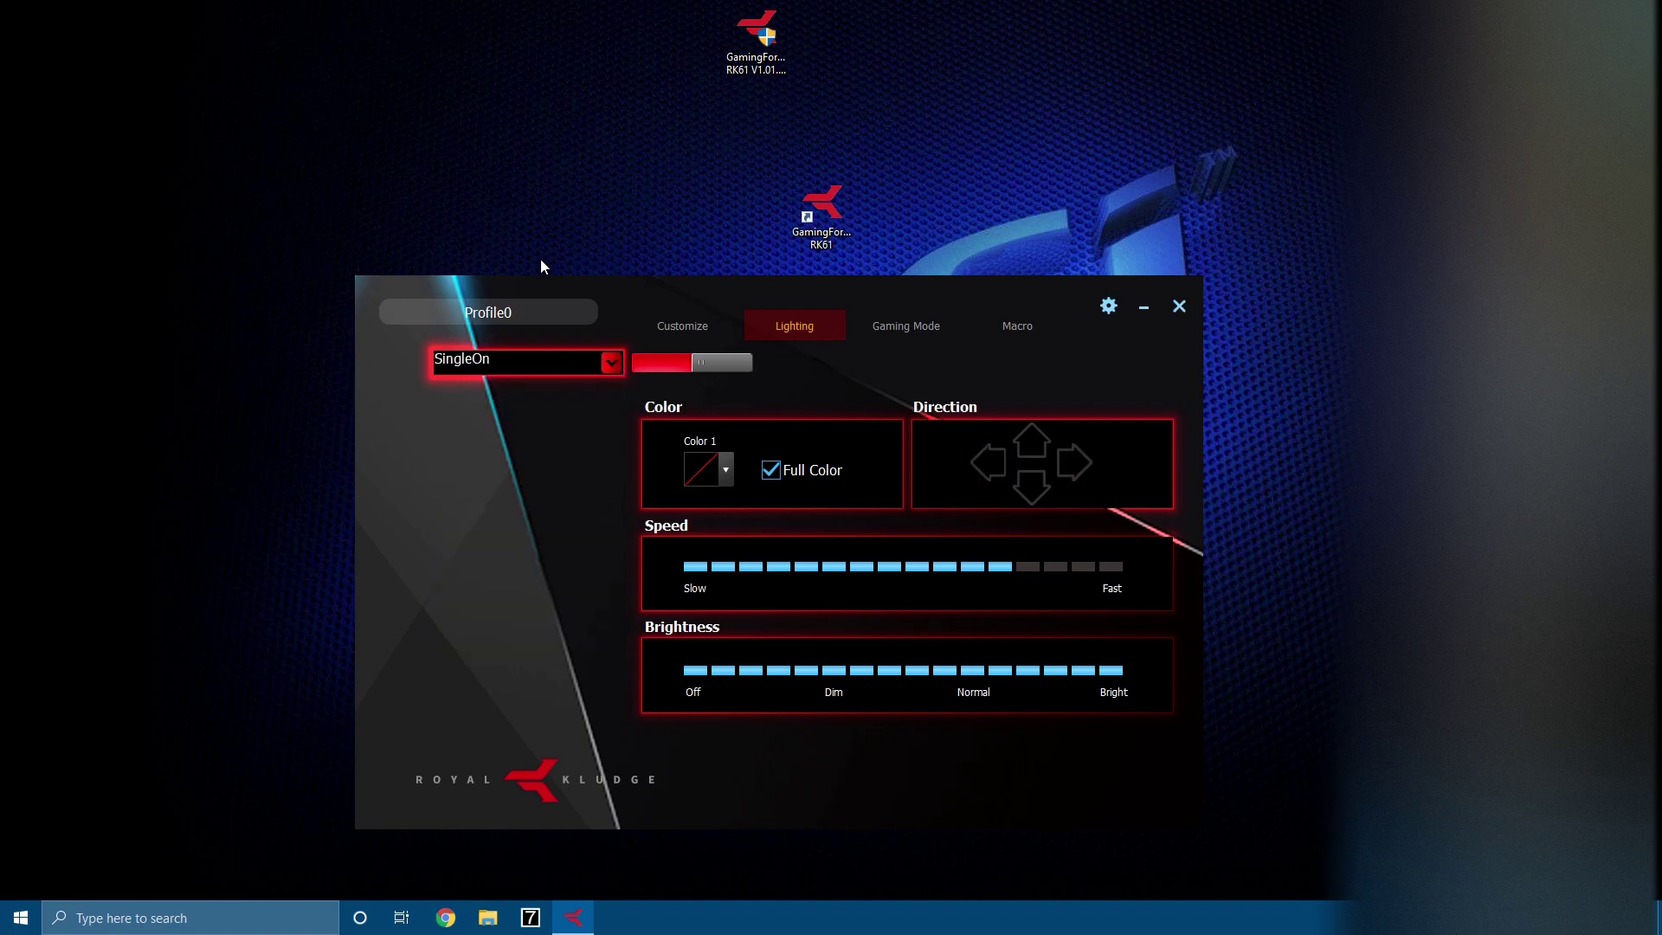
left_click(606, 360)
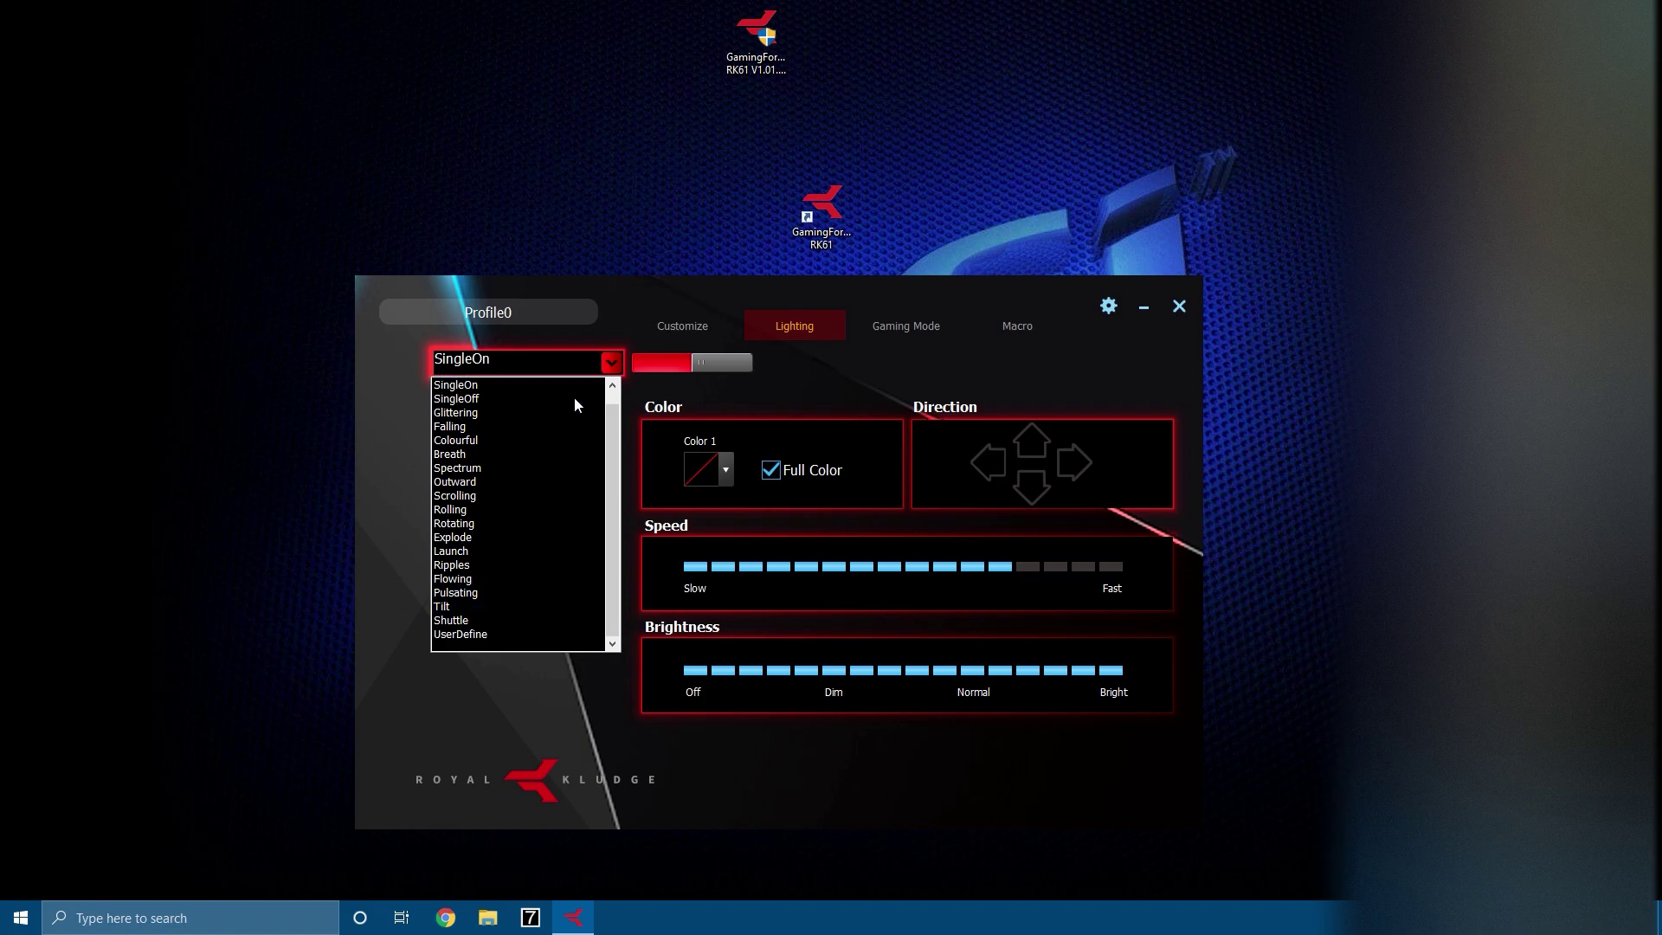
left_click(471, 636)
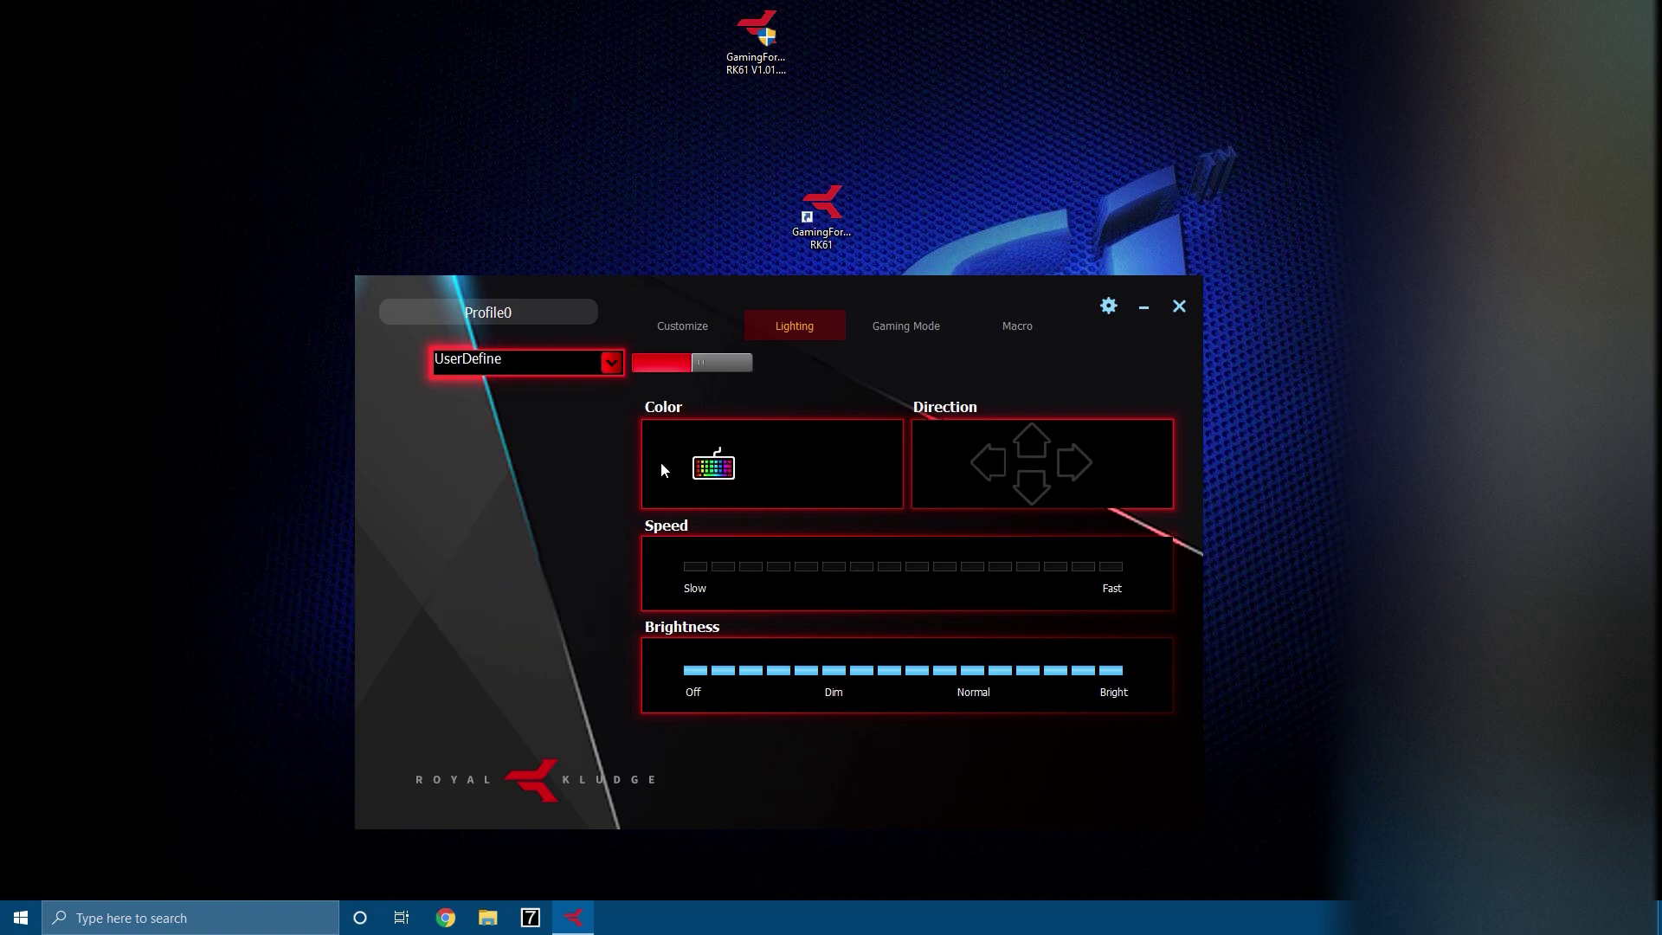
left_click(715, 469)
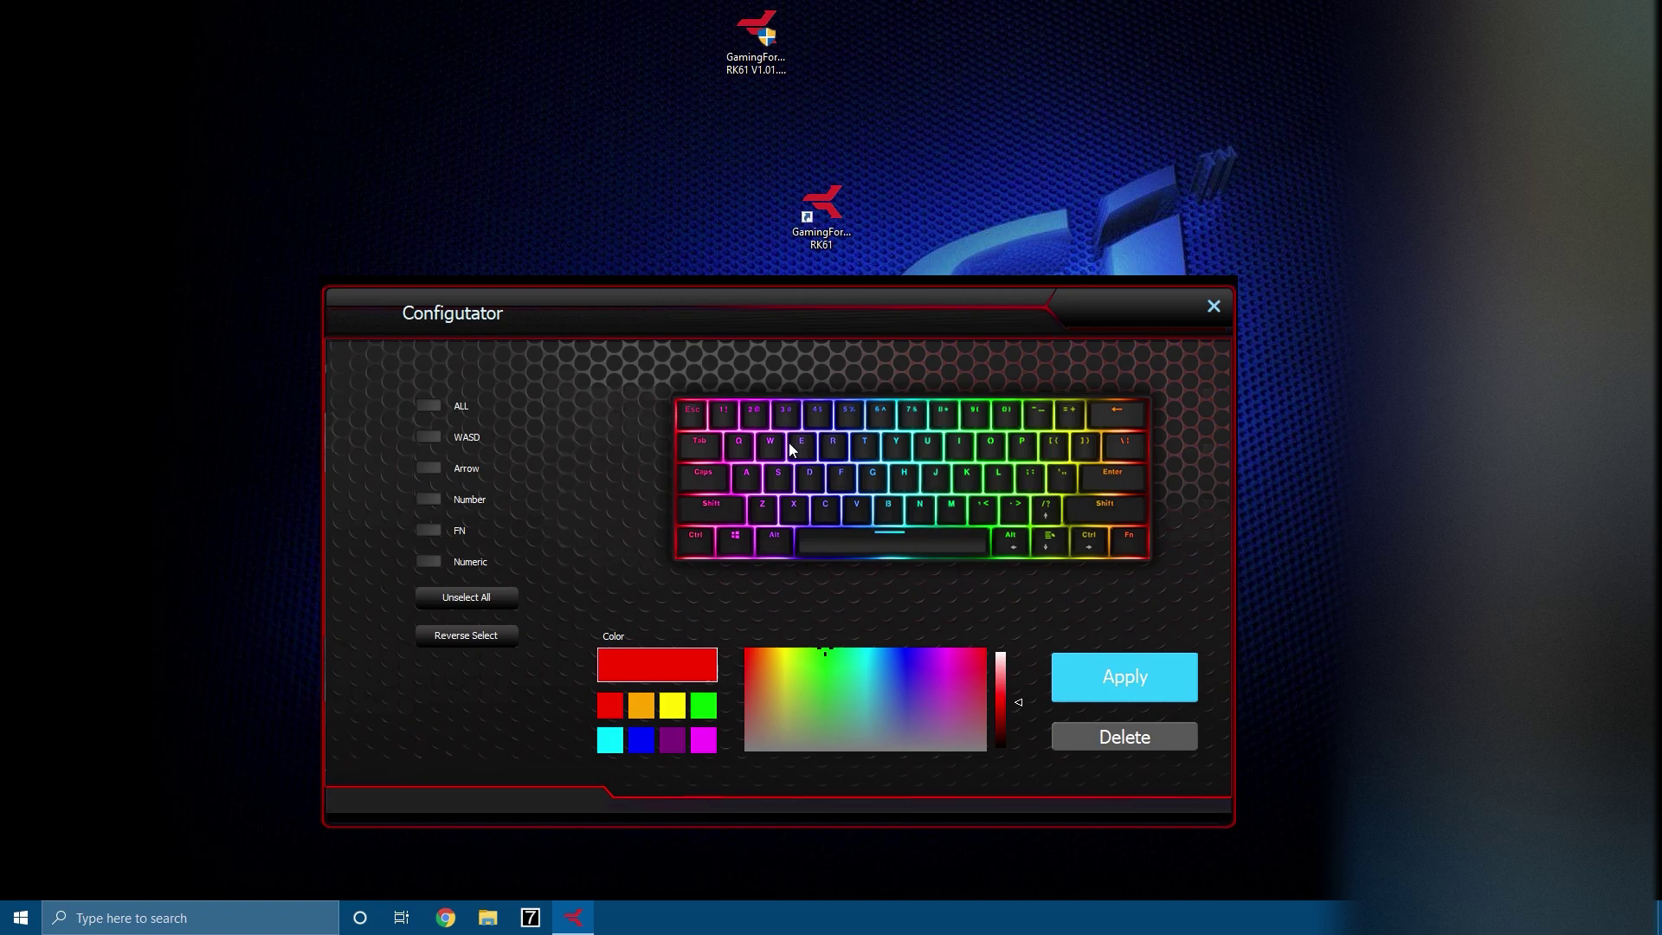
Colour the W, A, S and D keys pure blue
left_click(427, 437)
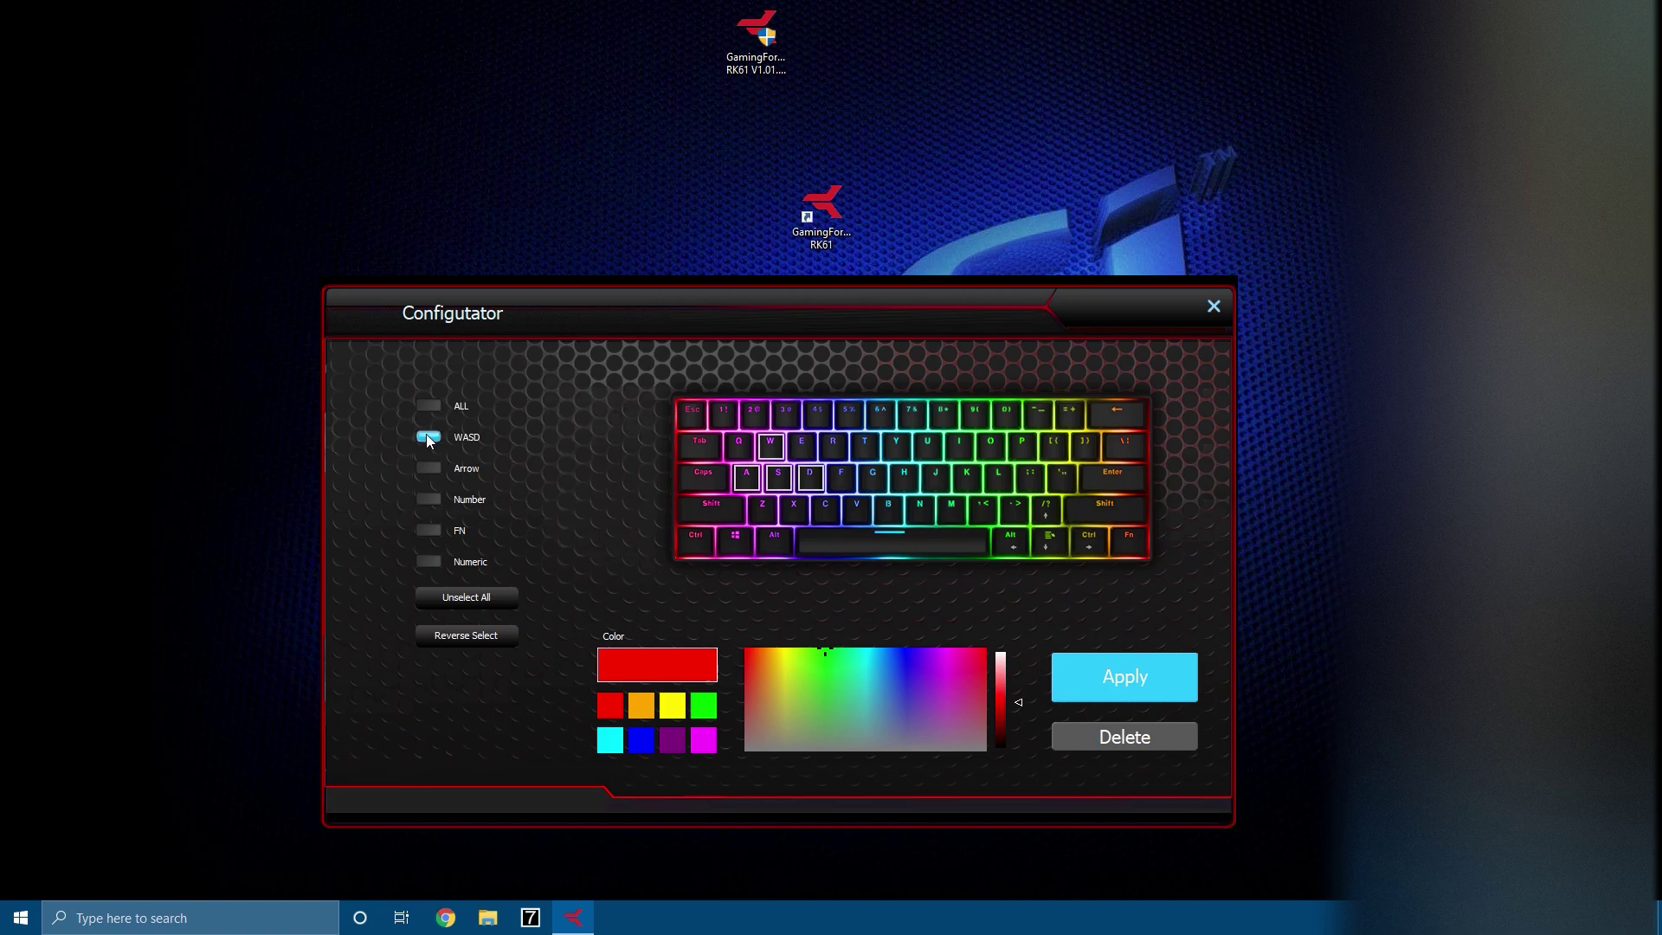
left_click_drag(840, 693, 919, 619)
left_click(642, 737)
left_click(1191, 698)
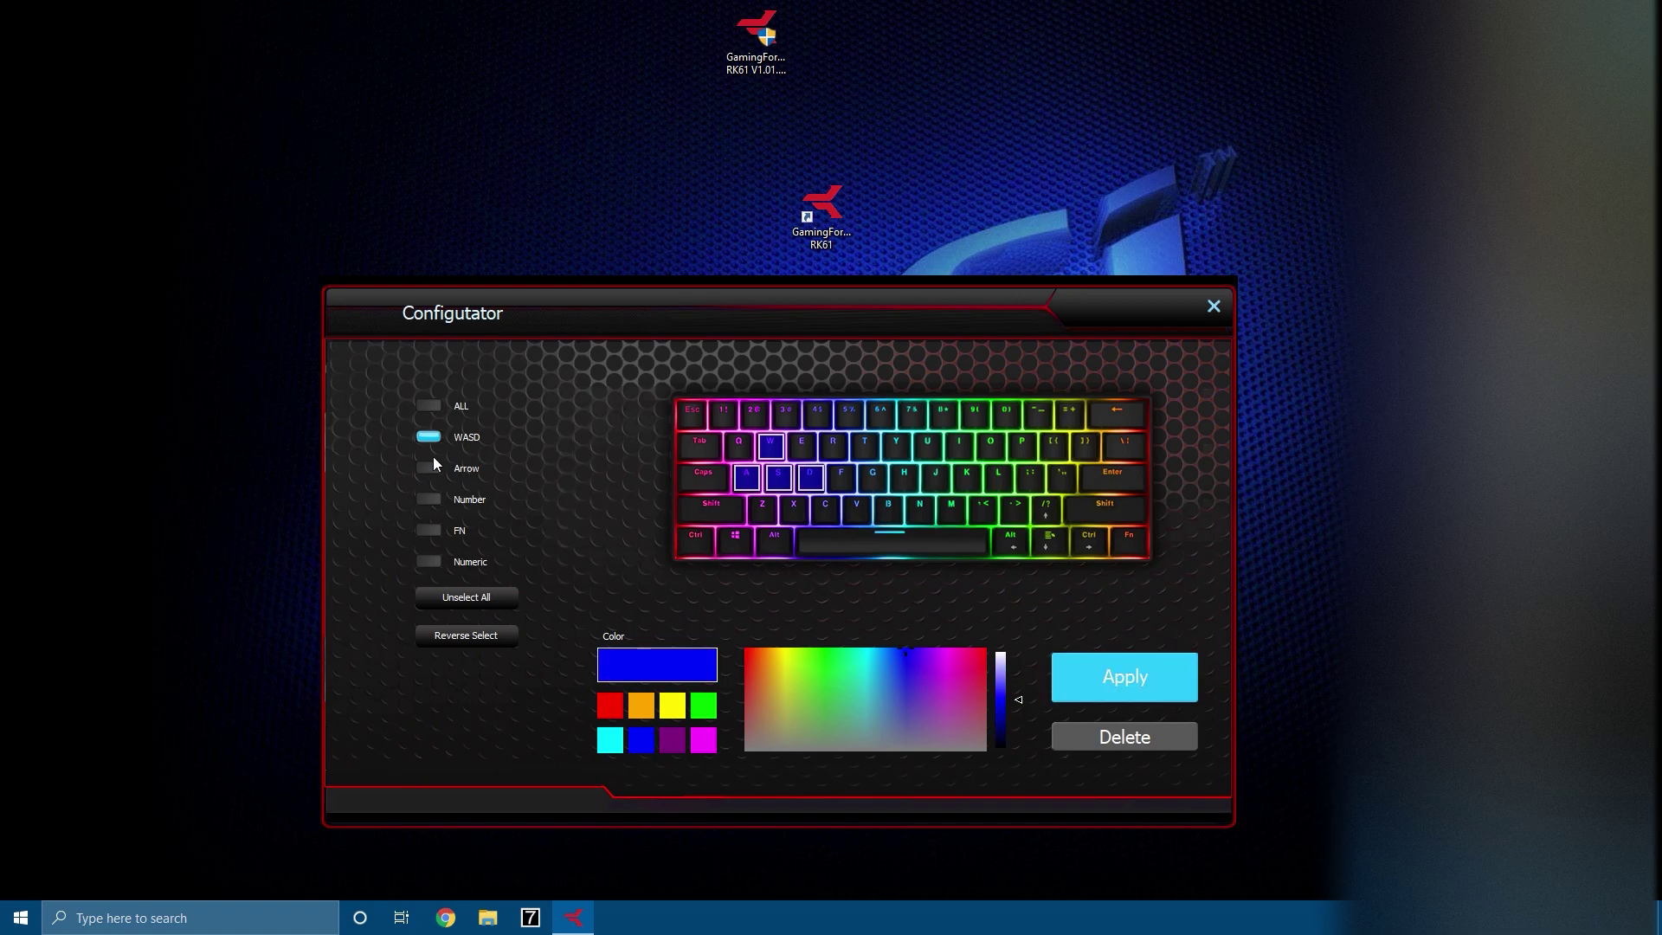
Add the F and R keys to the blue keys
left_click(840, 477)
left_click(1117, 684)
left_click(836, 445)
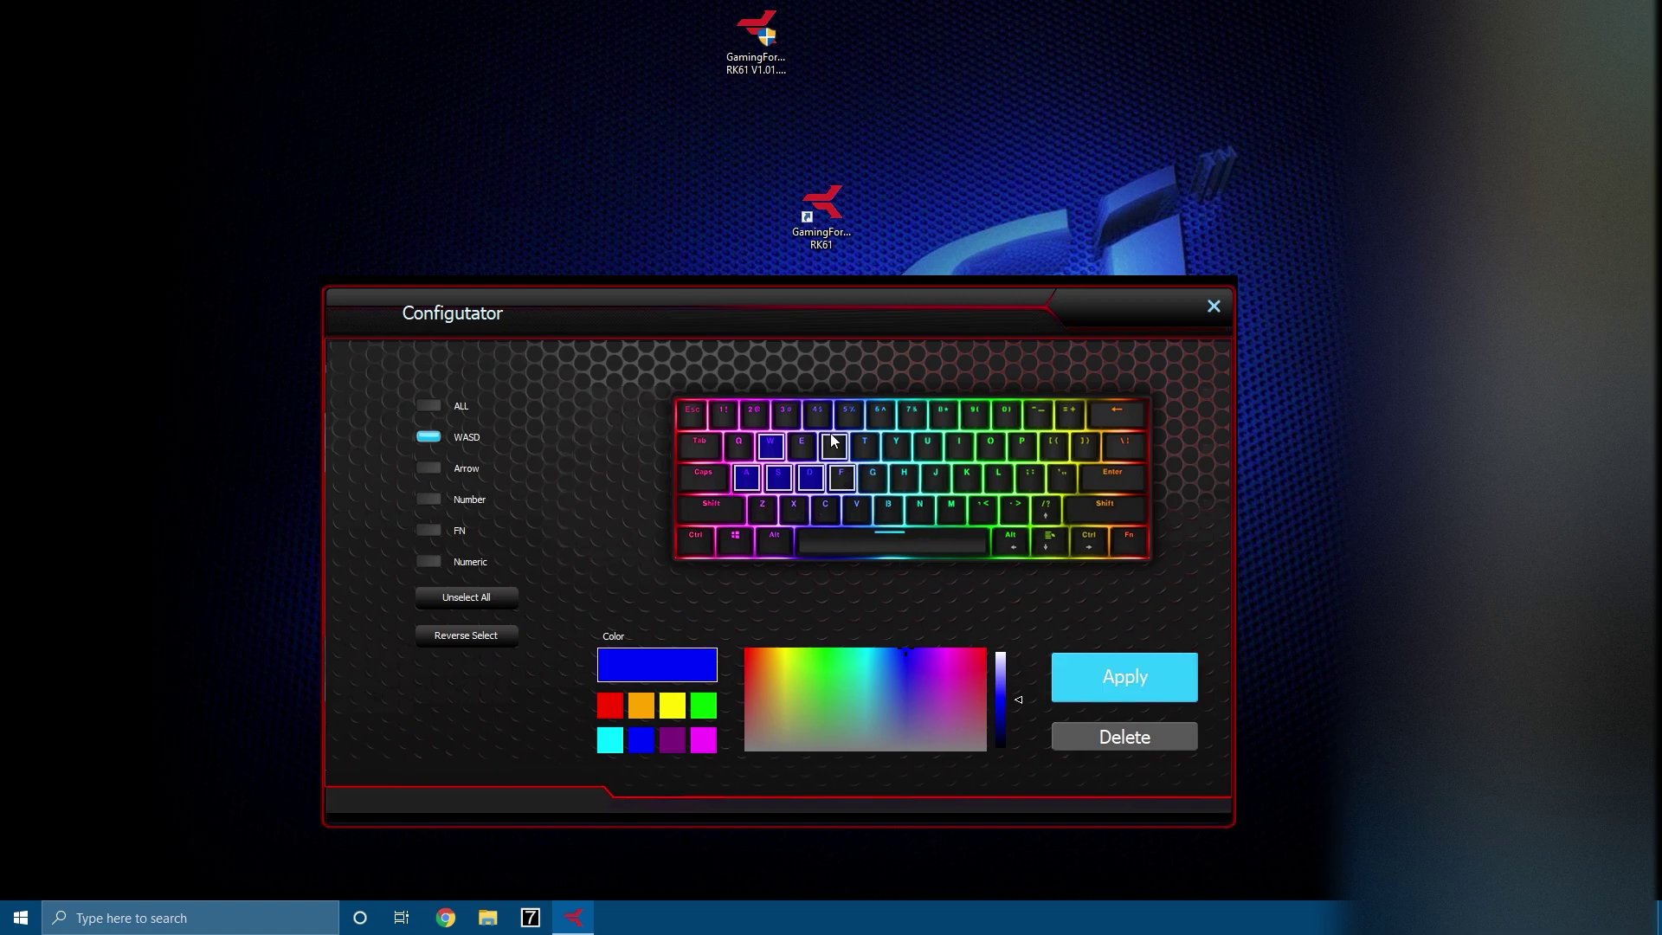
left_click(846, 485)
left_click(1154, 693)
Colour E, Q, number keys 1–6, Z–V and F blue
left_click(803, 449)
mouse_move(739, 446)
left_mouse_down()
mouse_move(736, 431)
mouse_move(882, 414)
left_mouse_up()
left_click(766, 509)
left_click_drag(765, 509, 858, 511)
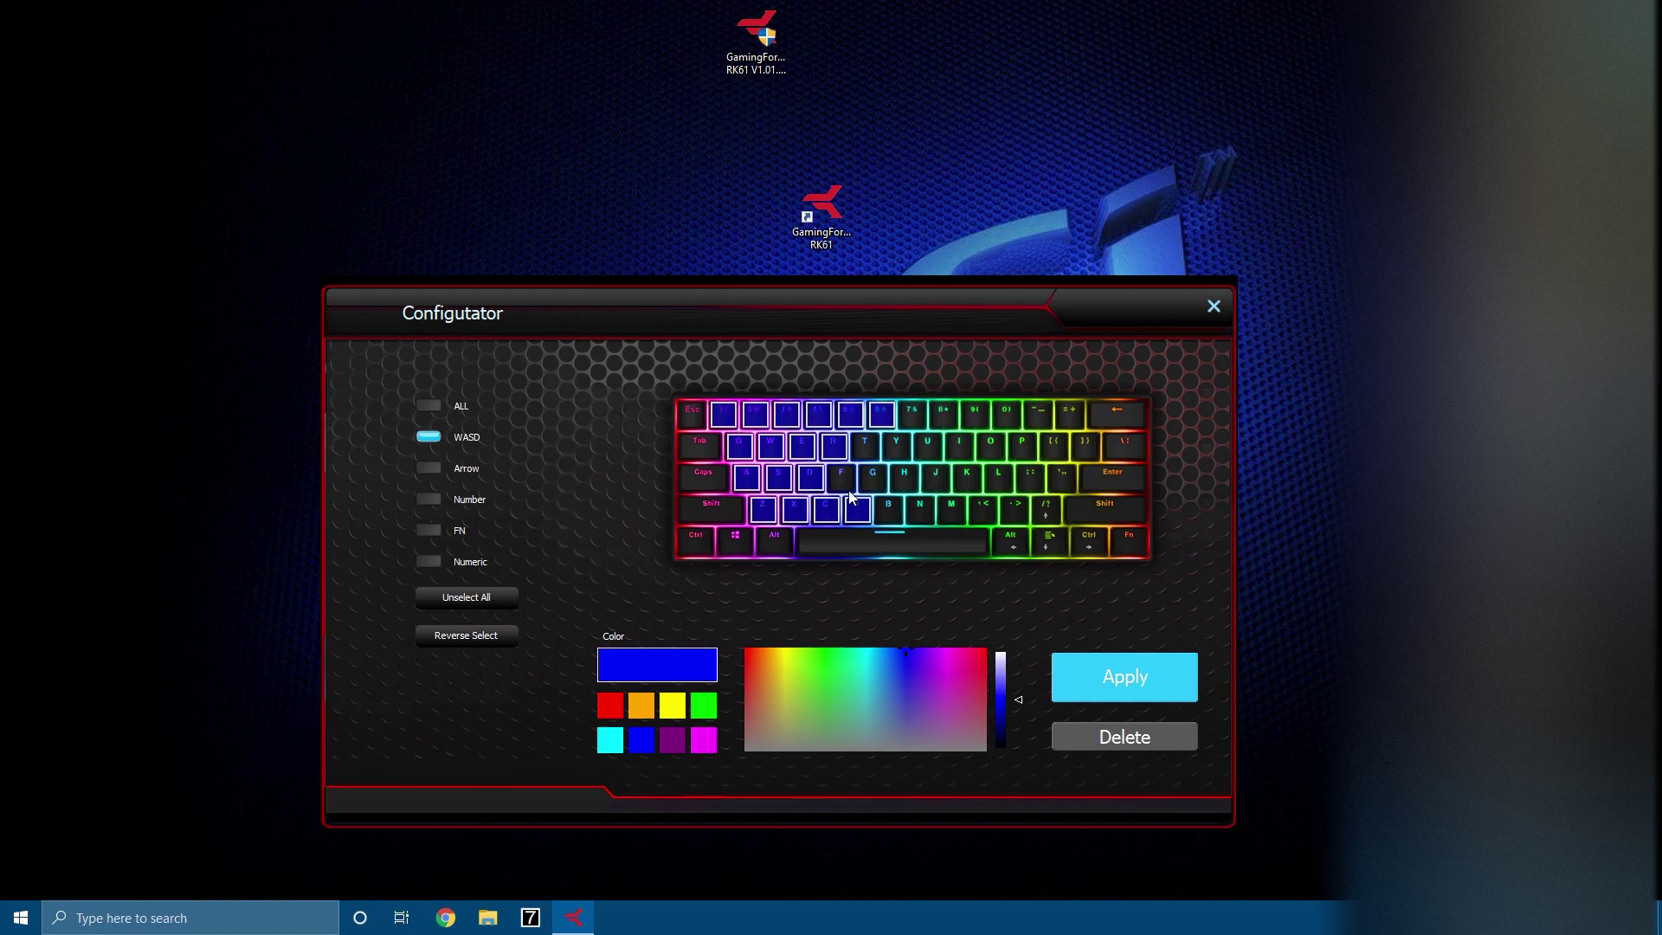
left_click(844, 477)
left_click(641, 740)
Colour the spacebar, left Ctrl, left Alt and left Shift blue and apply
left_click(890, 543)
left_click(694, 542)
left_click(773, 542)
left_click(711, 507)
left_click(645, 736)
left_click(1143, 678)
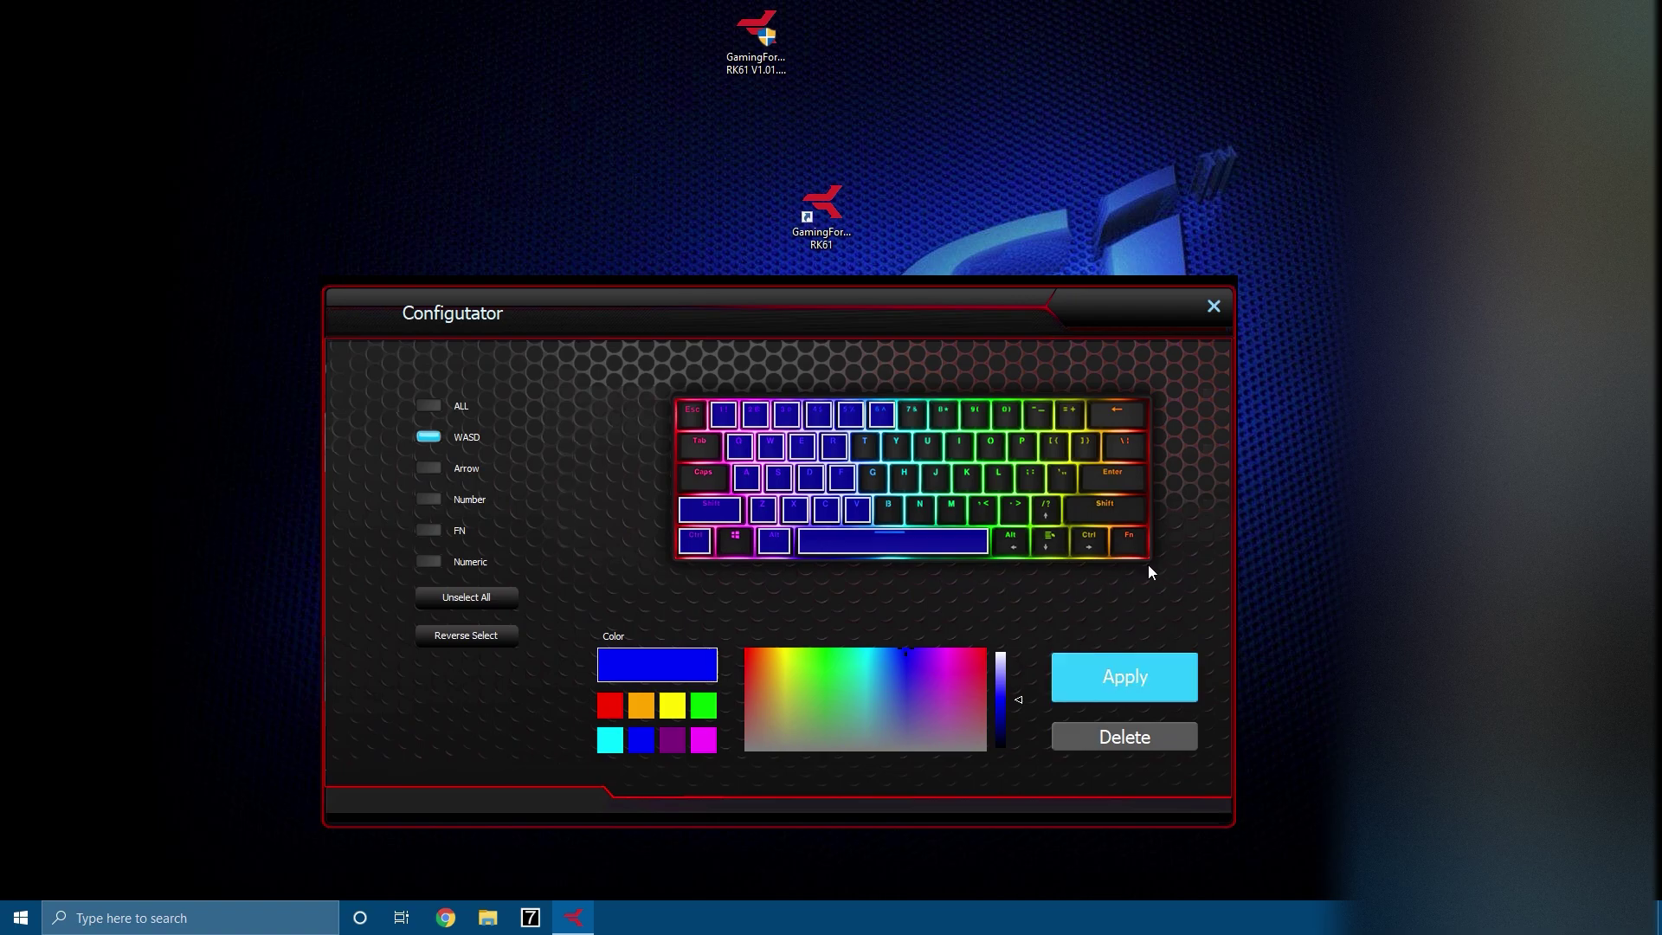
Invert the selection from Esc, clear it, and pick red as the colour
left_click(694, 426)
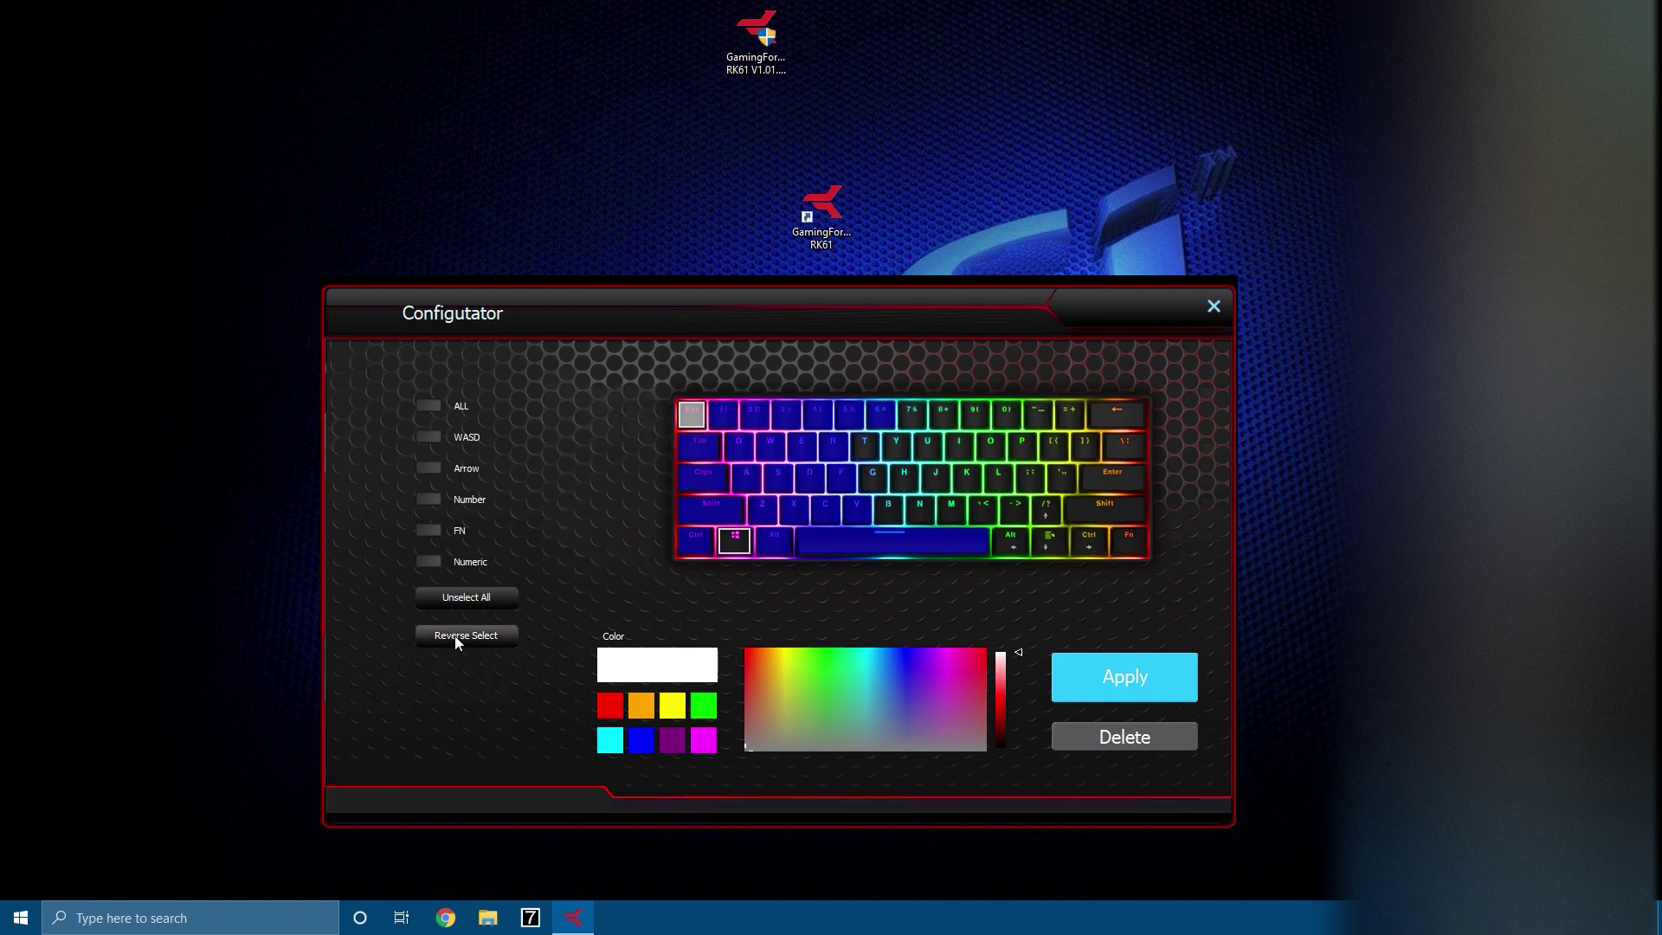
left_click(456, 635)
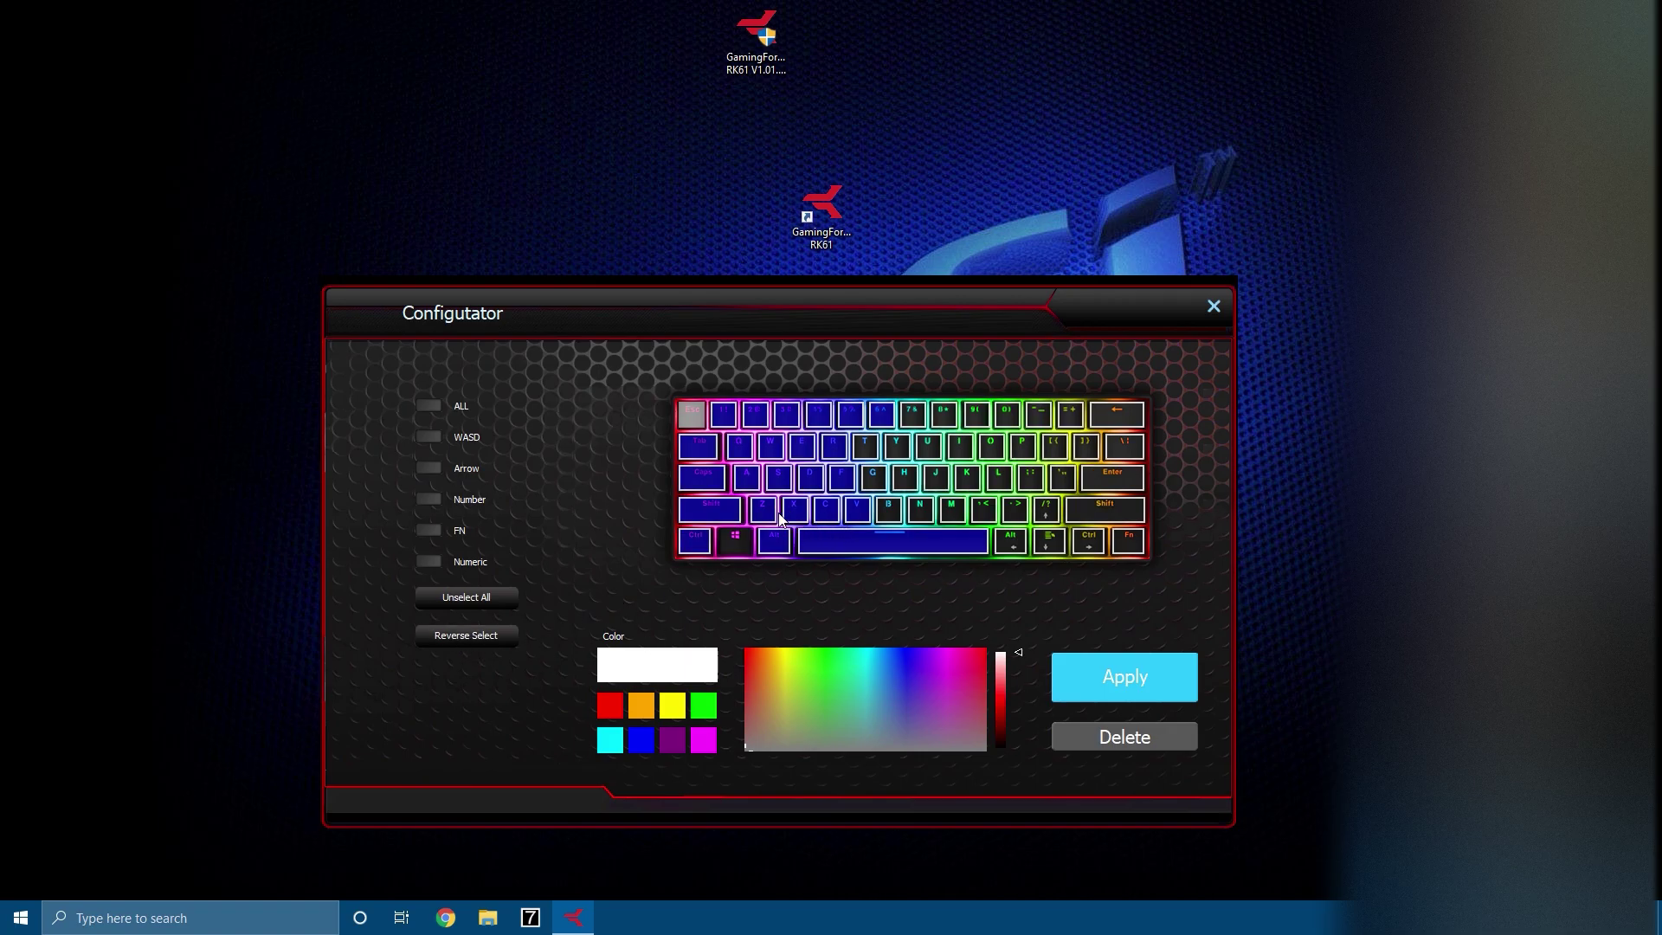
left_click(465, 606)
left_click(610, 706)
Colour the rows from T, G and B rightwards orange, yellow and green, then apply
left_click_drag(866, 446, 1126, 446)
left_click(641, 705)
mouse_move(870, 478)
left_mouse_down()
mouse_move(1106, 445)
mouse_move(1038, 481)
left_mouse_up()
left_click(674, 706)
left_click_drag(891, 503, 1082, 515)
left_click(705, 706)
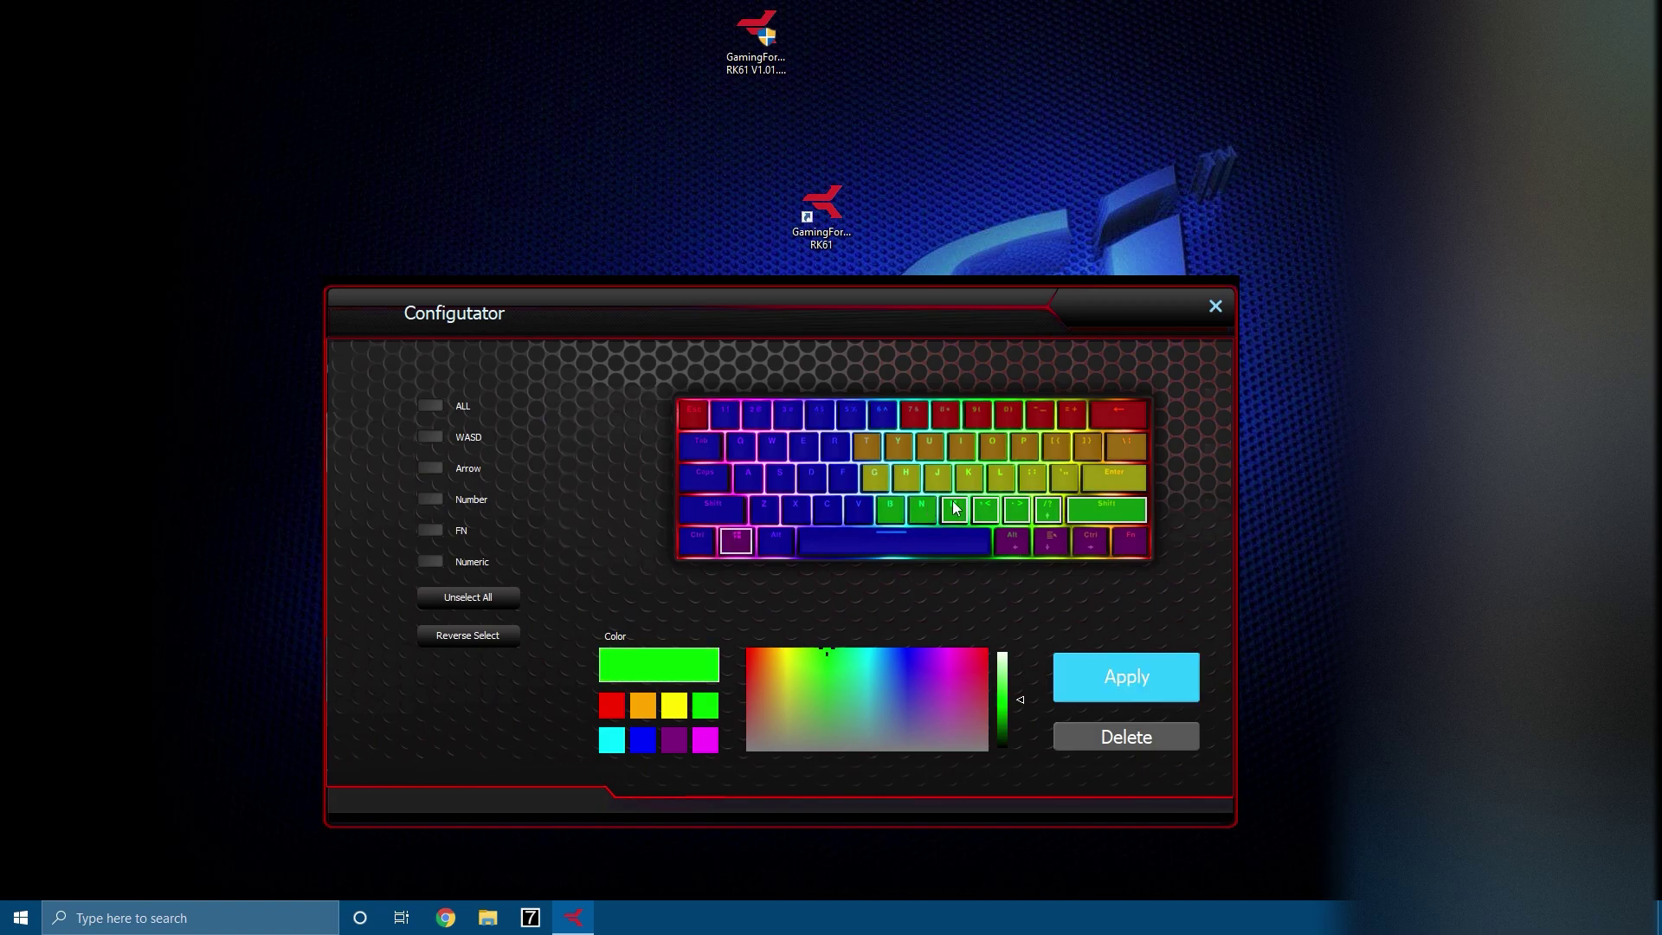
left_click(1088, 671)
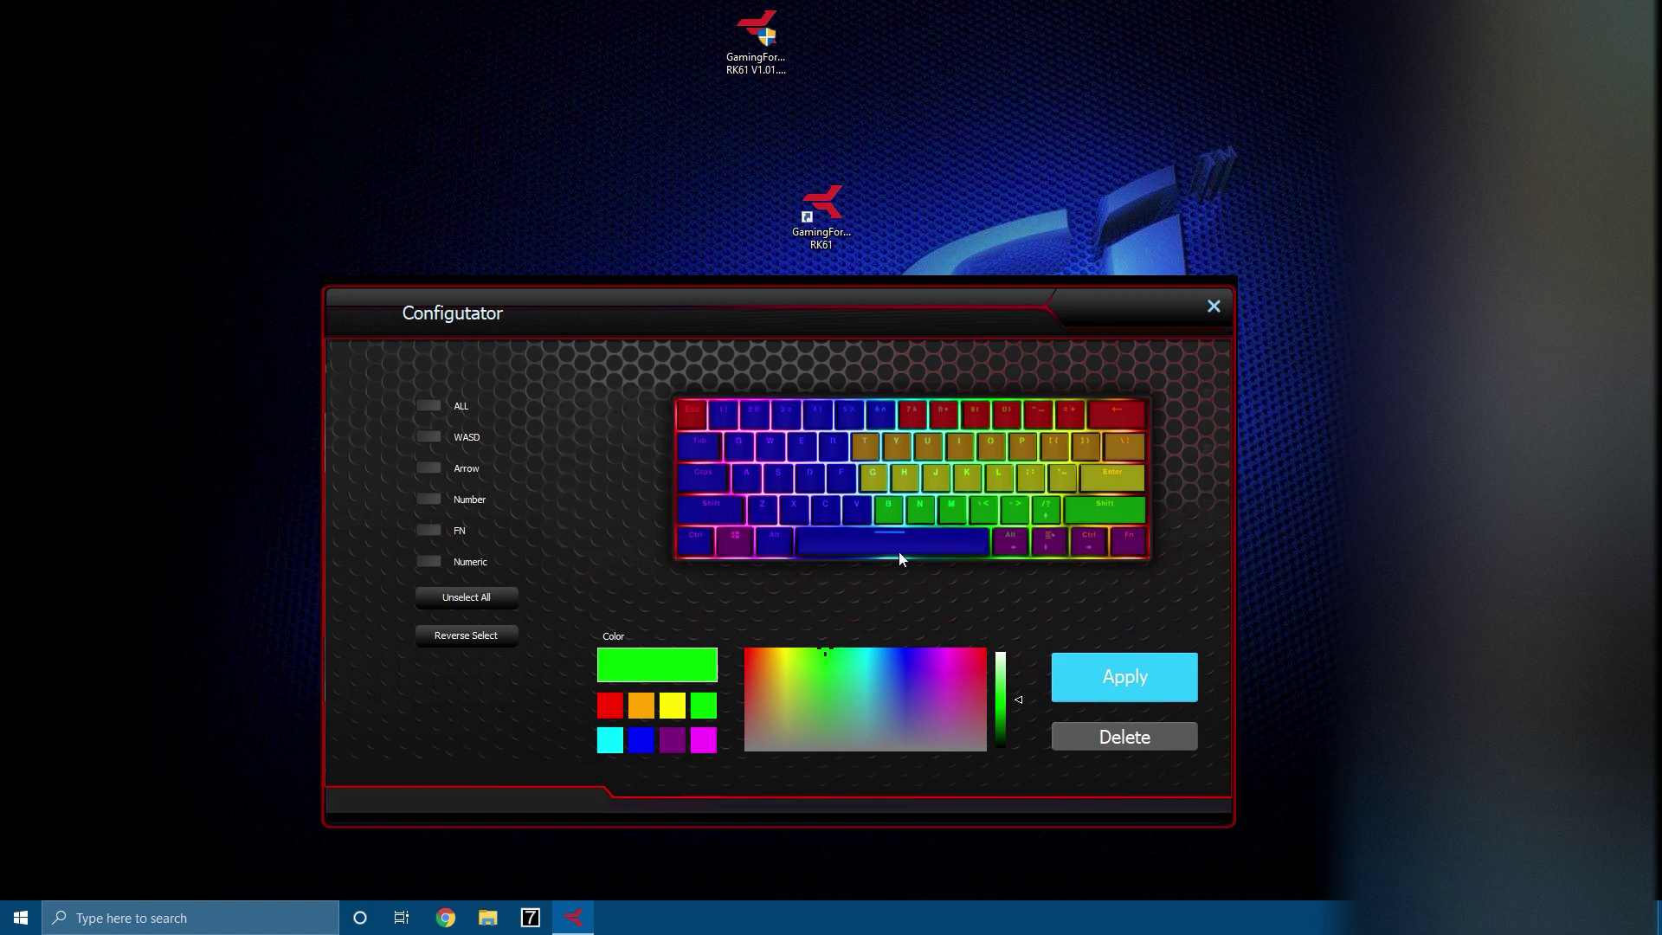
Save the key colours and set the UserDefine backlight brightness to full Bright
left_click(1191, 676)
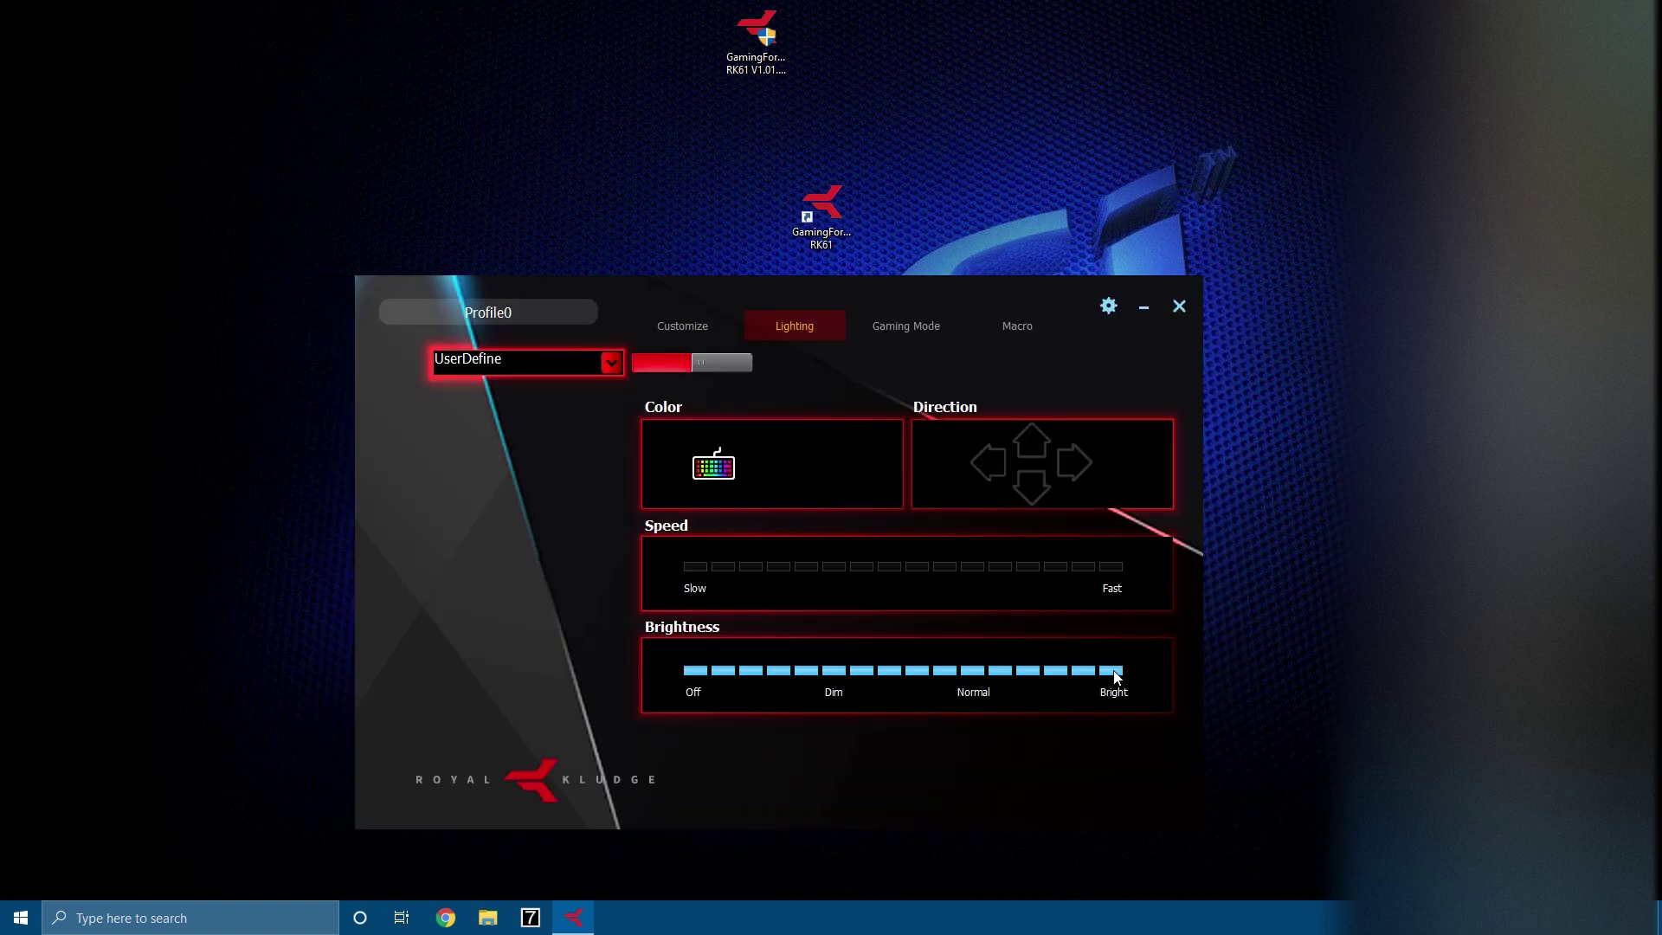
left_click(1084, 671)
left_click_drag(1089, 677, 777, 665)
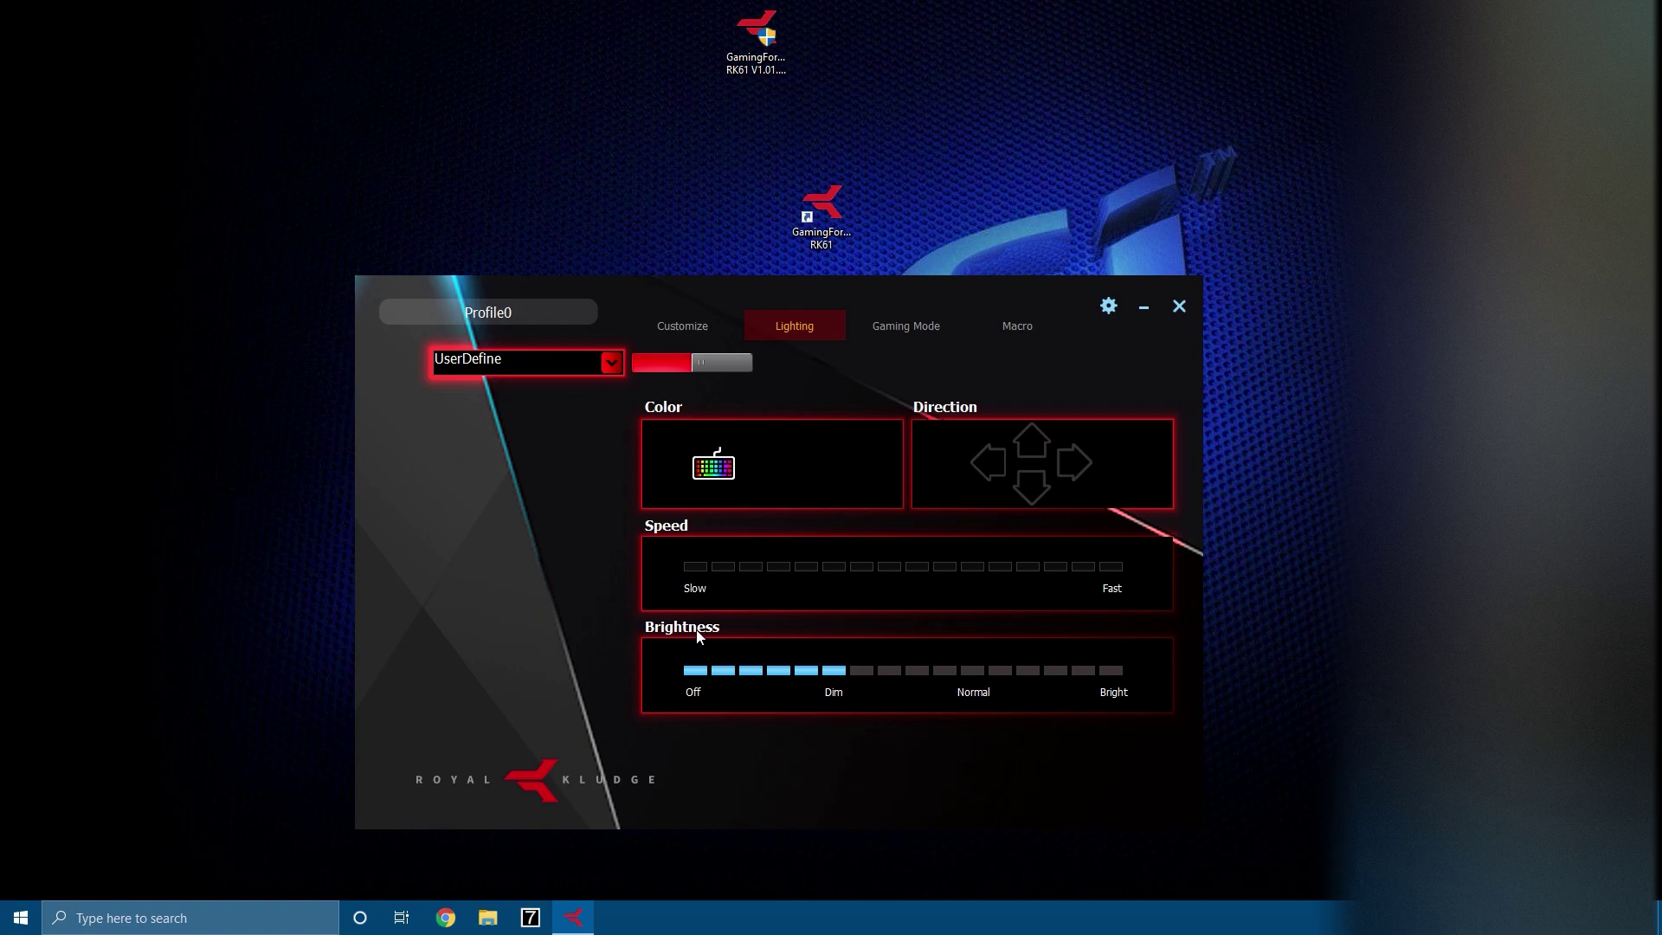
left_click(1112, 671)
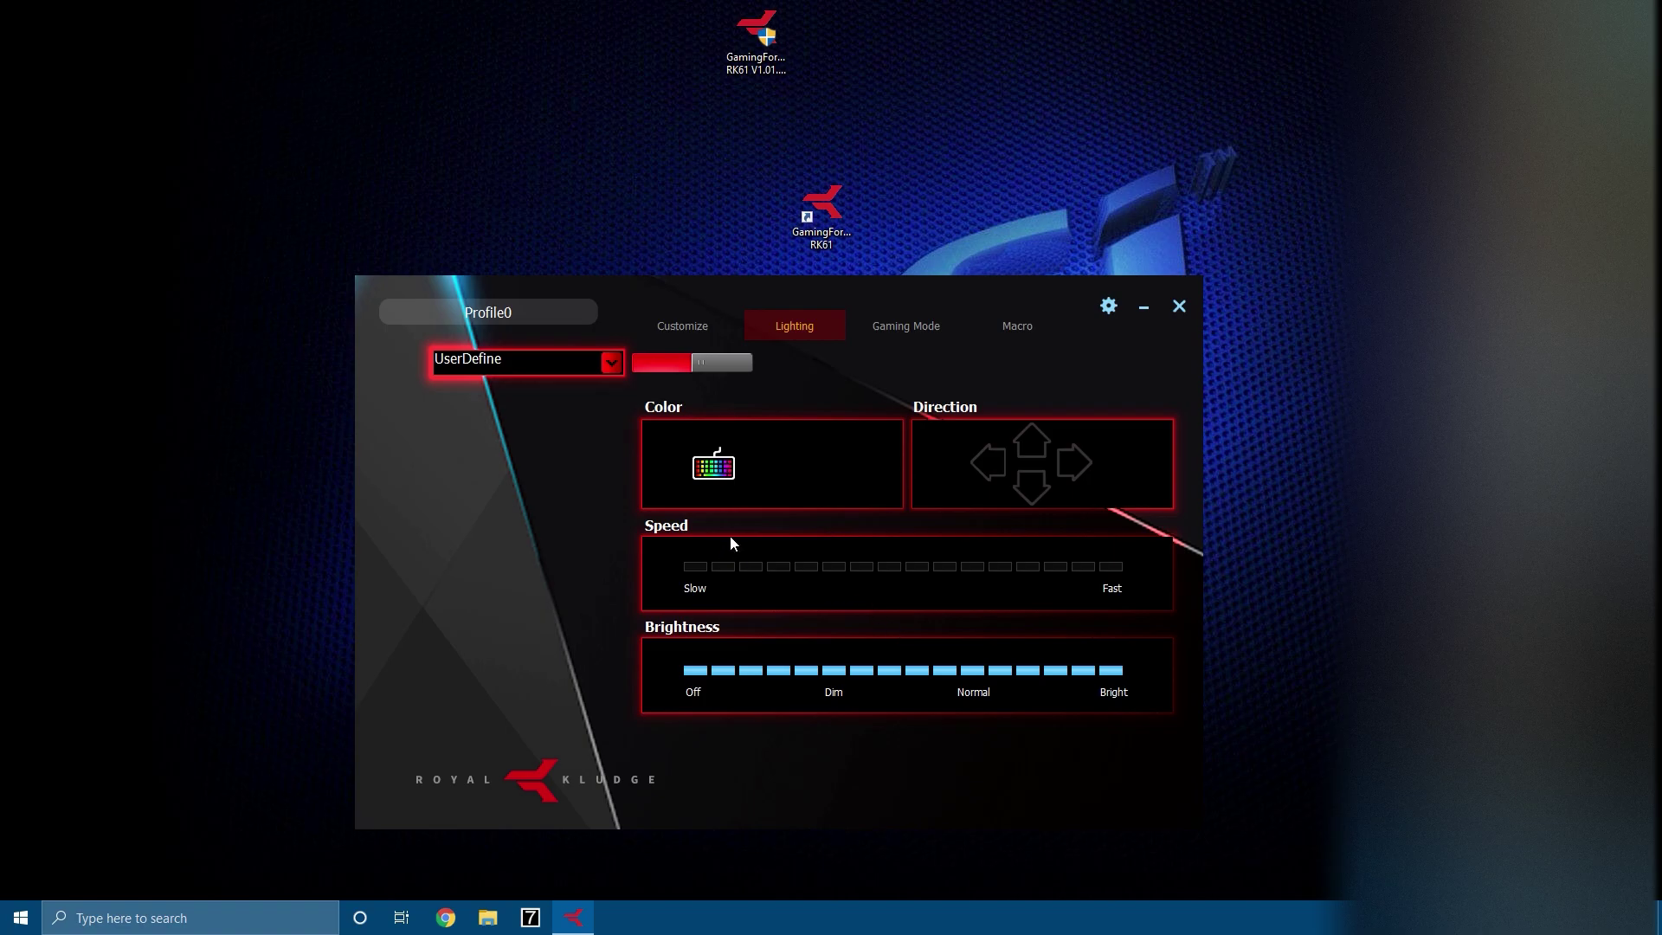
Keep UserDefine as the lighting effect, briefly reopening and closing the Configurator
left_click(613, 361)
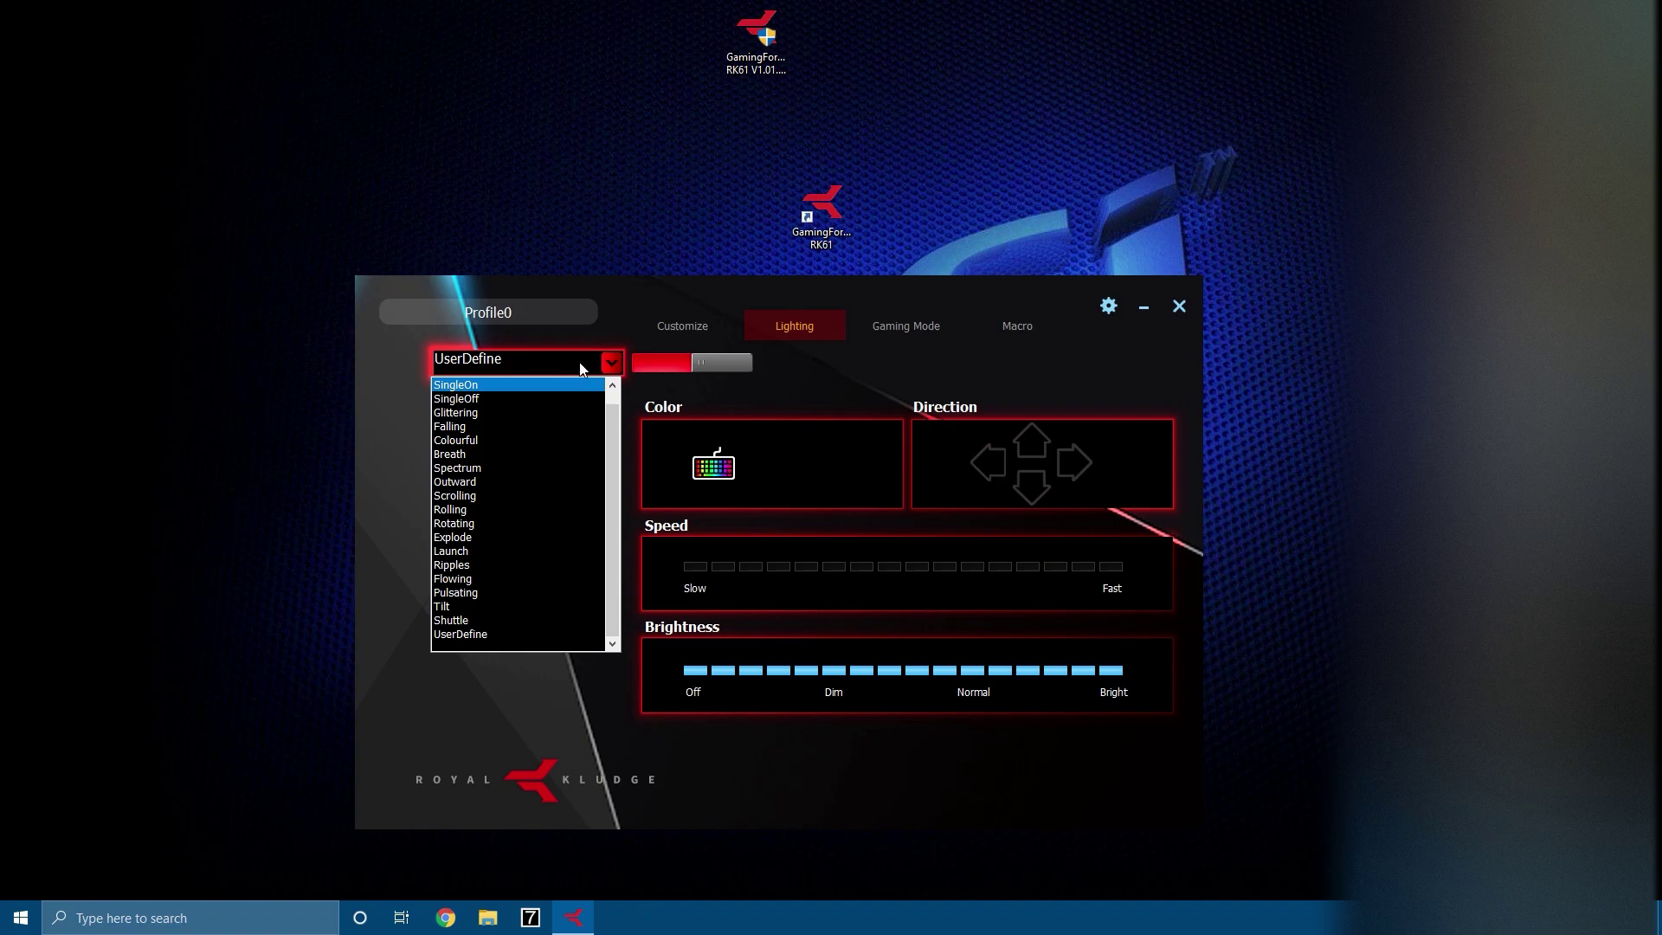
left_click(606, 363)
left_click(746, 482)
left_click(1209, 309)
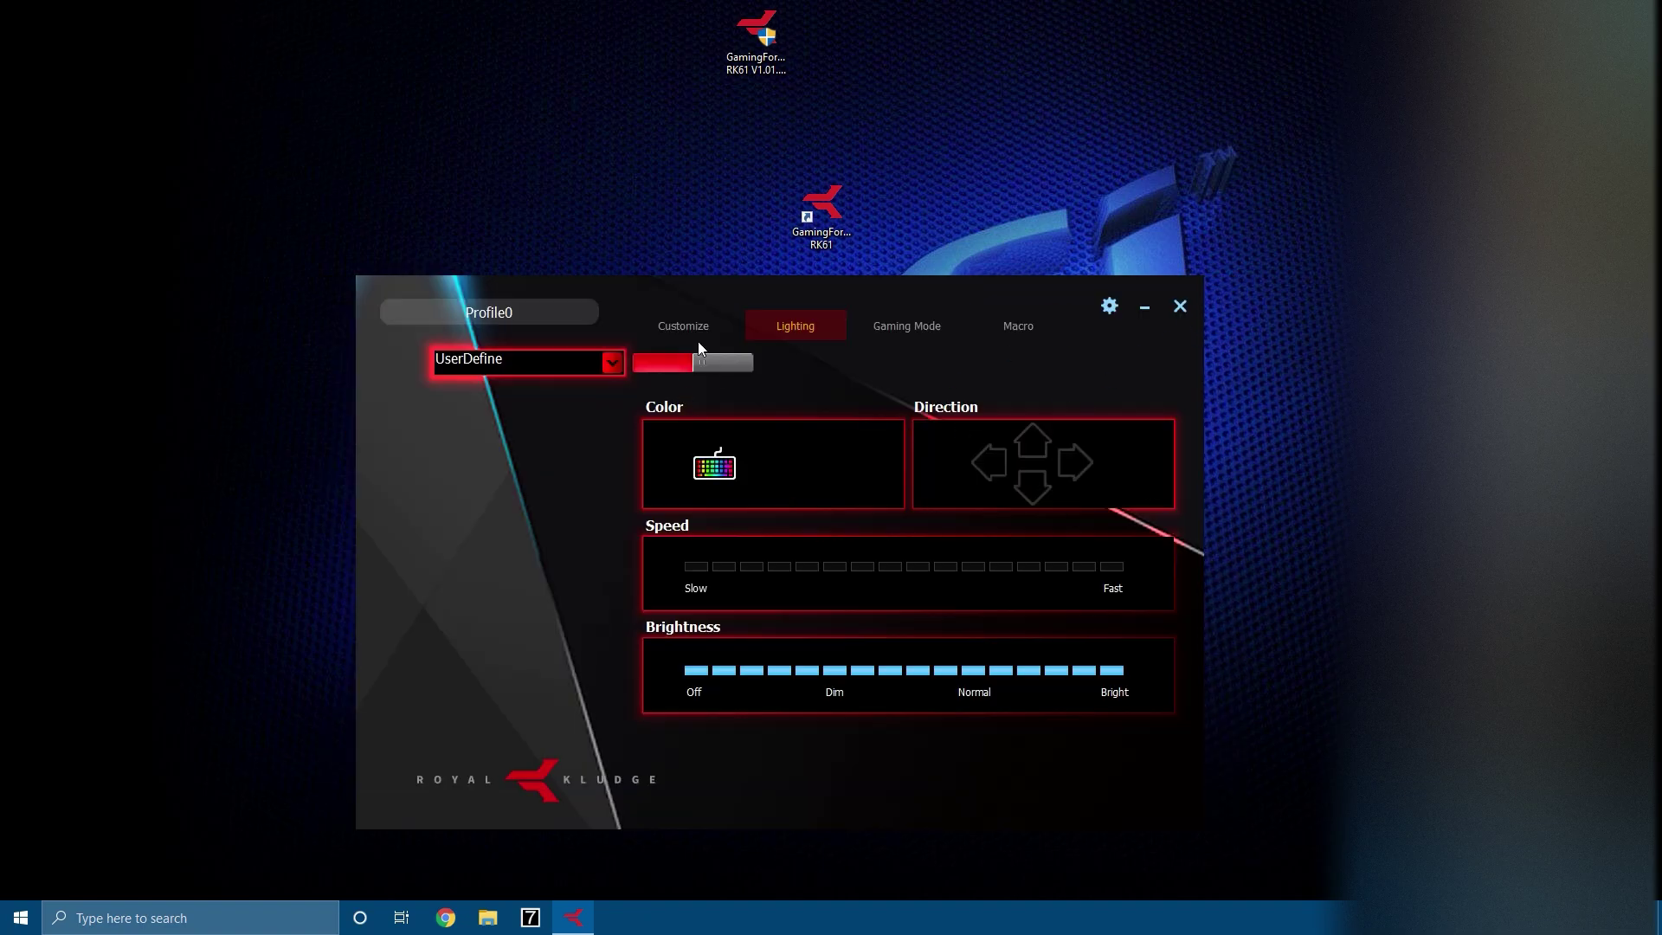
Turn Game Mode on in the Game Mode settings
left_click(890, 324)
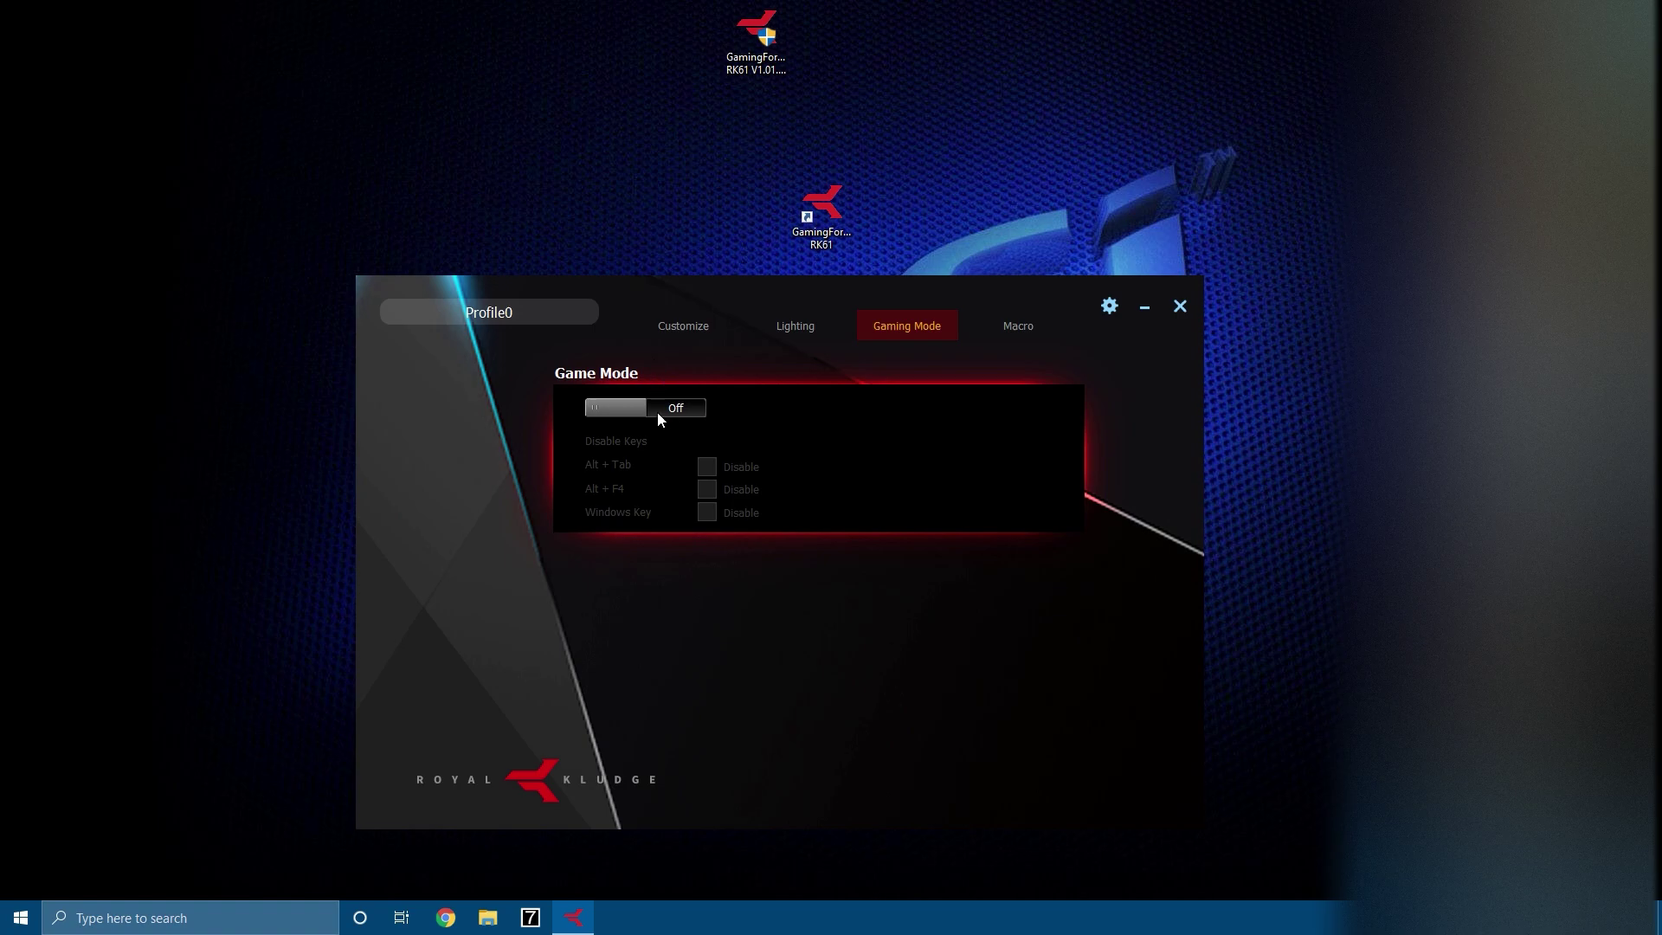
left_click(625, 407)
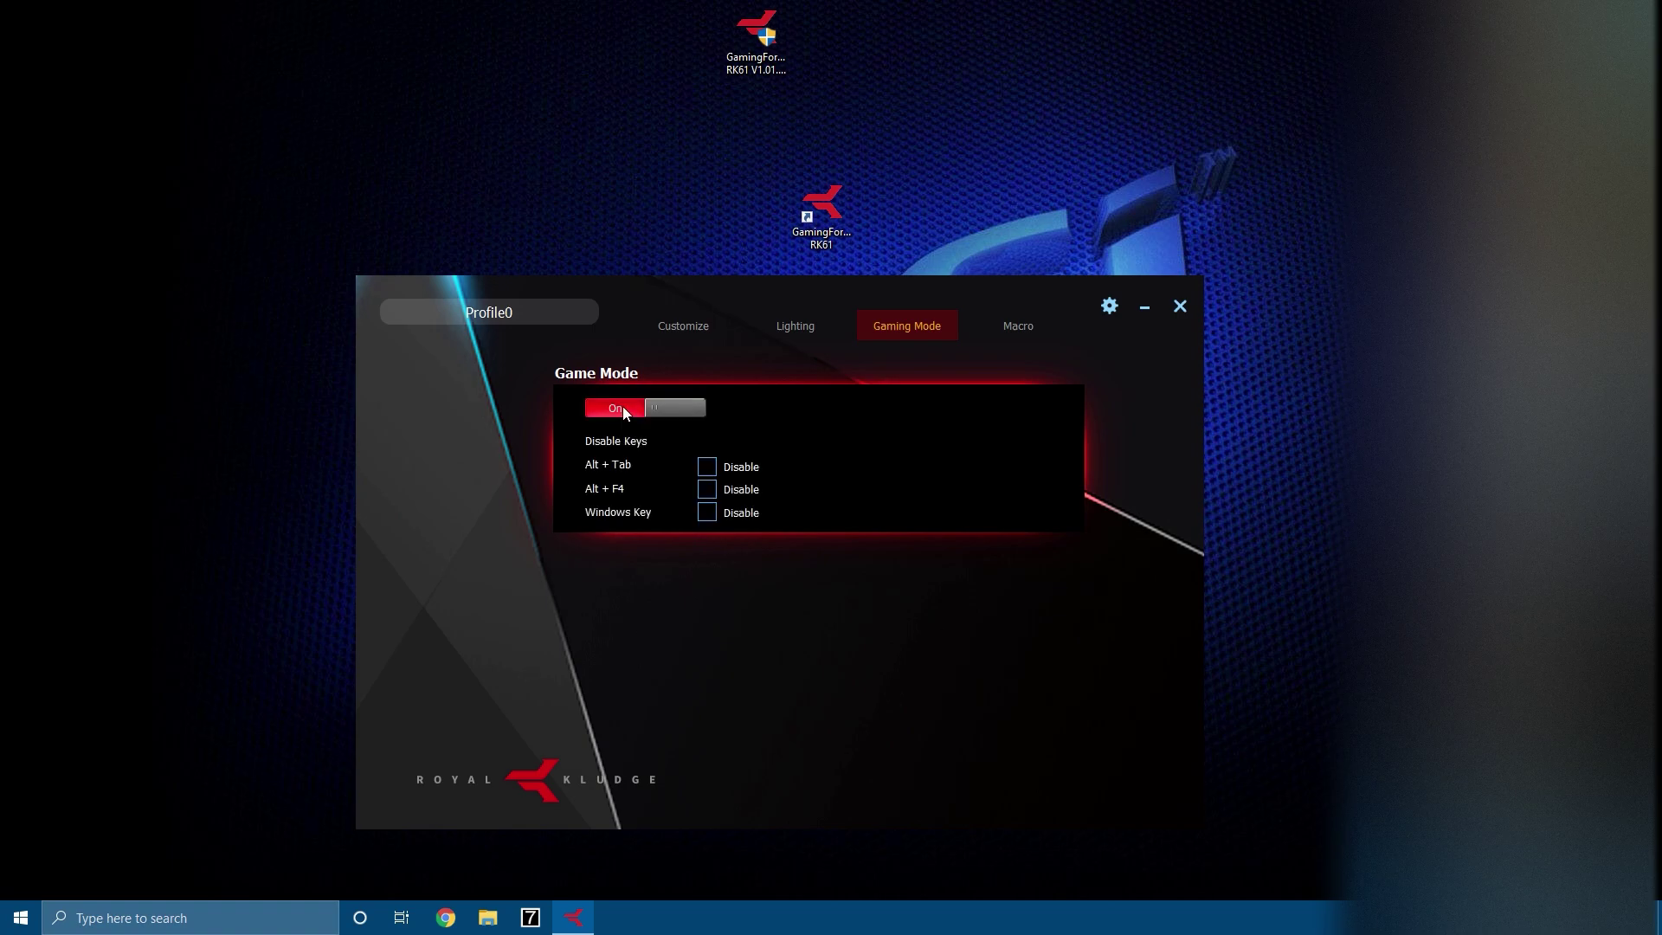
left_click(610, 407)
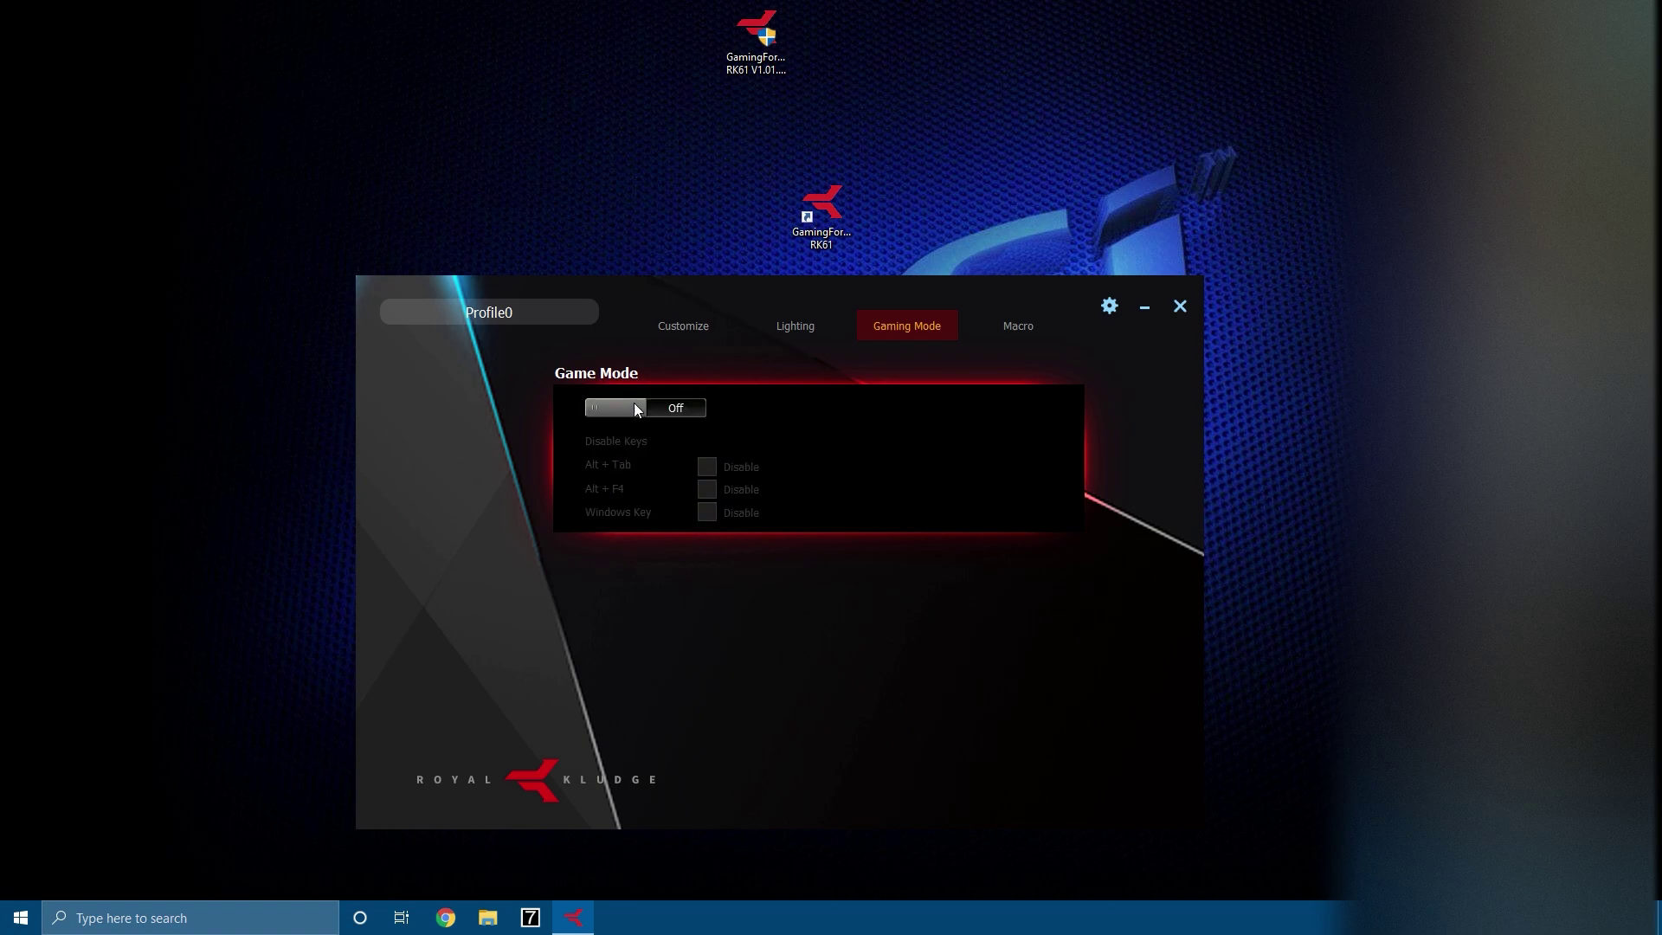
left_click(627, 406)
left_click(668, 407)
left_click_drag(611, 400, 604, 406)
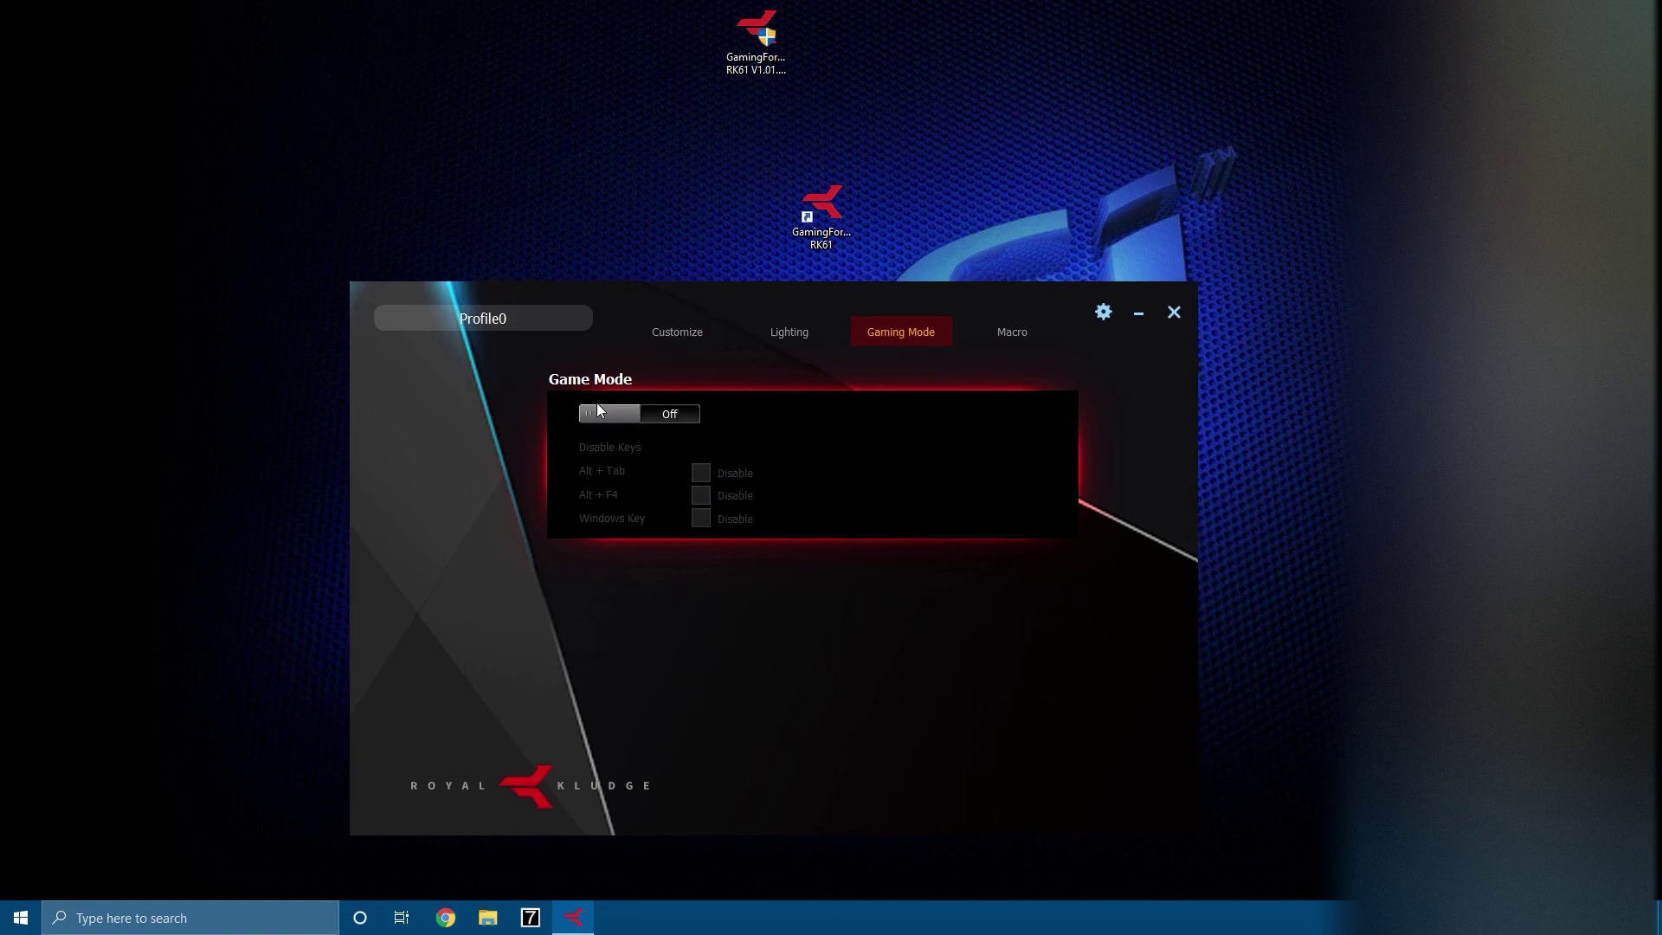
left_click(610, 413)
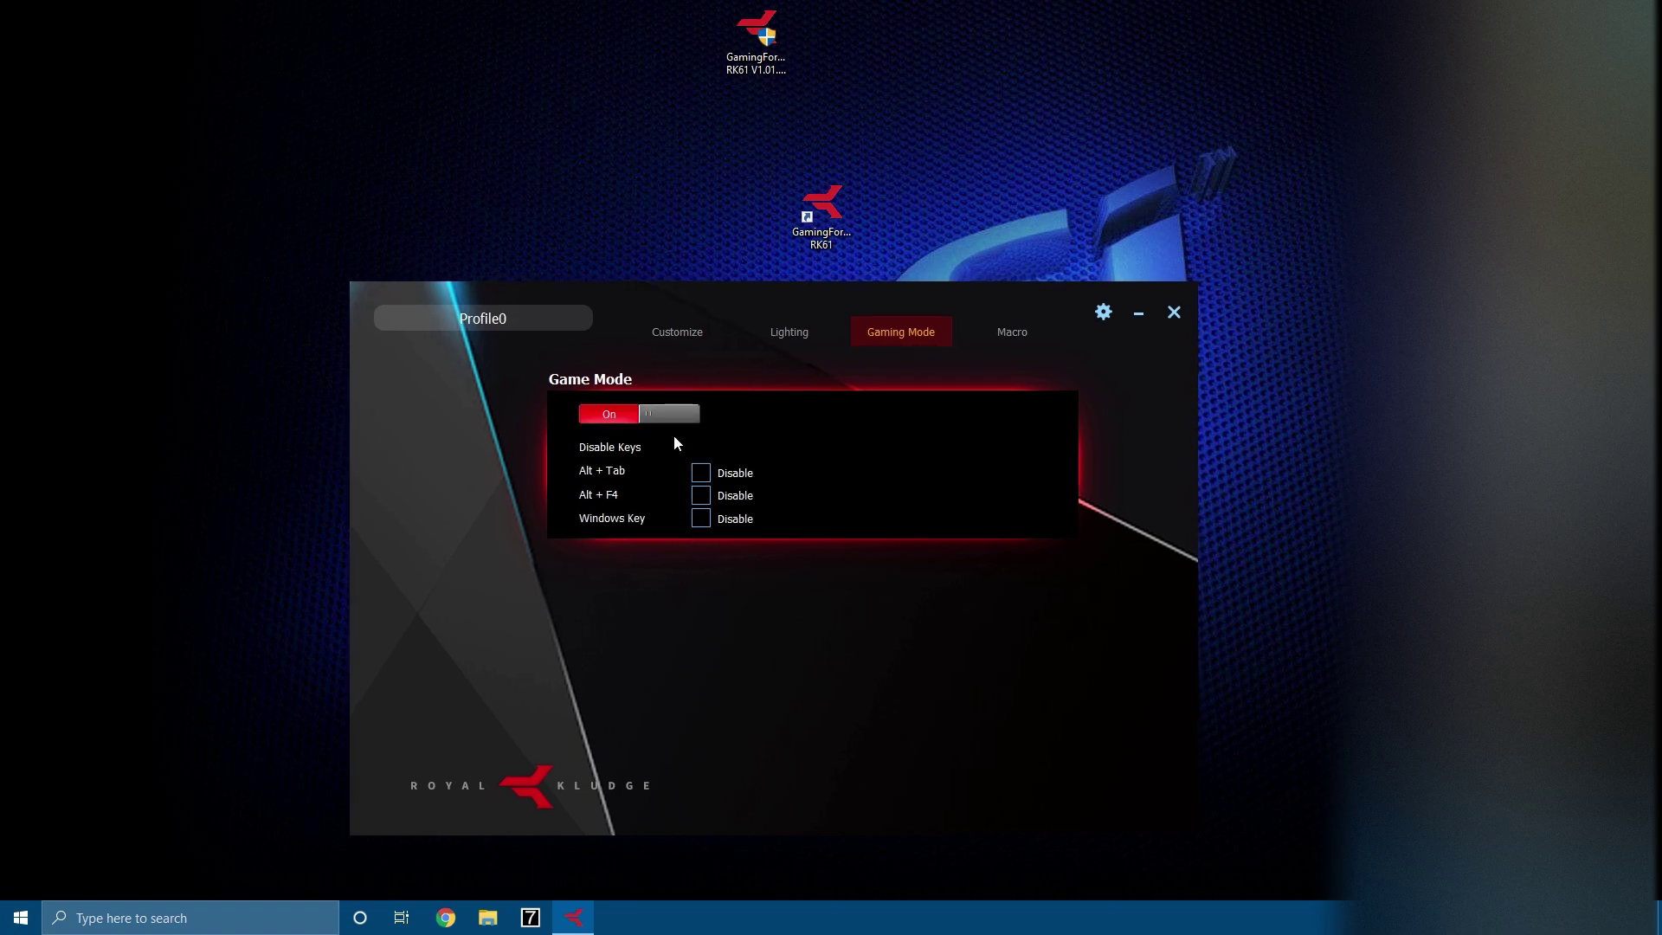
Disable Alt + Tab, Alt + F4 and the Windows Key during Game Mode
left_click(701, 474)
left_click(702, 475)
left_click(701, 517)
left_click(702, 496)
left_click(701, 523)
left_click(702, 494)
left_click_drag(966, 270, 928, 274)
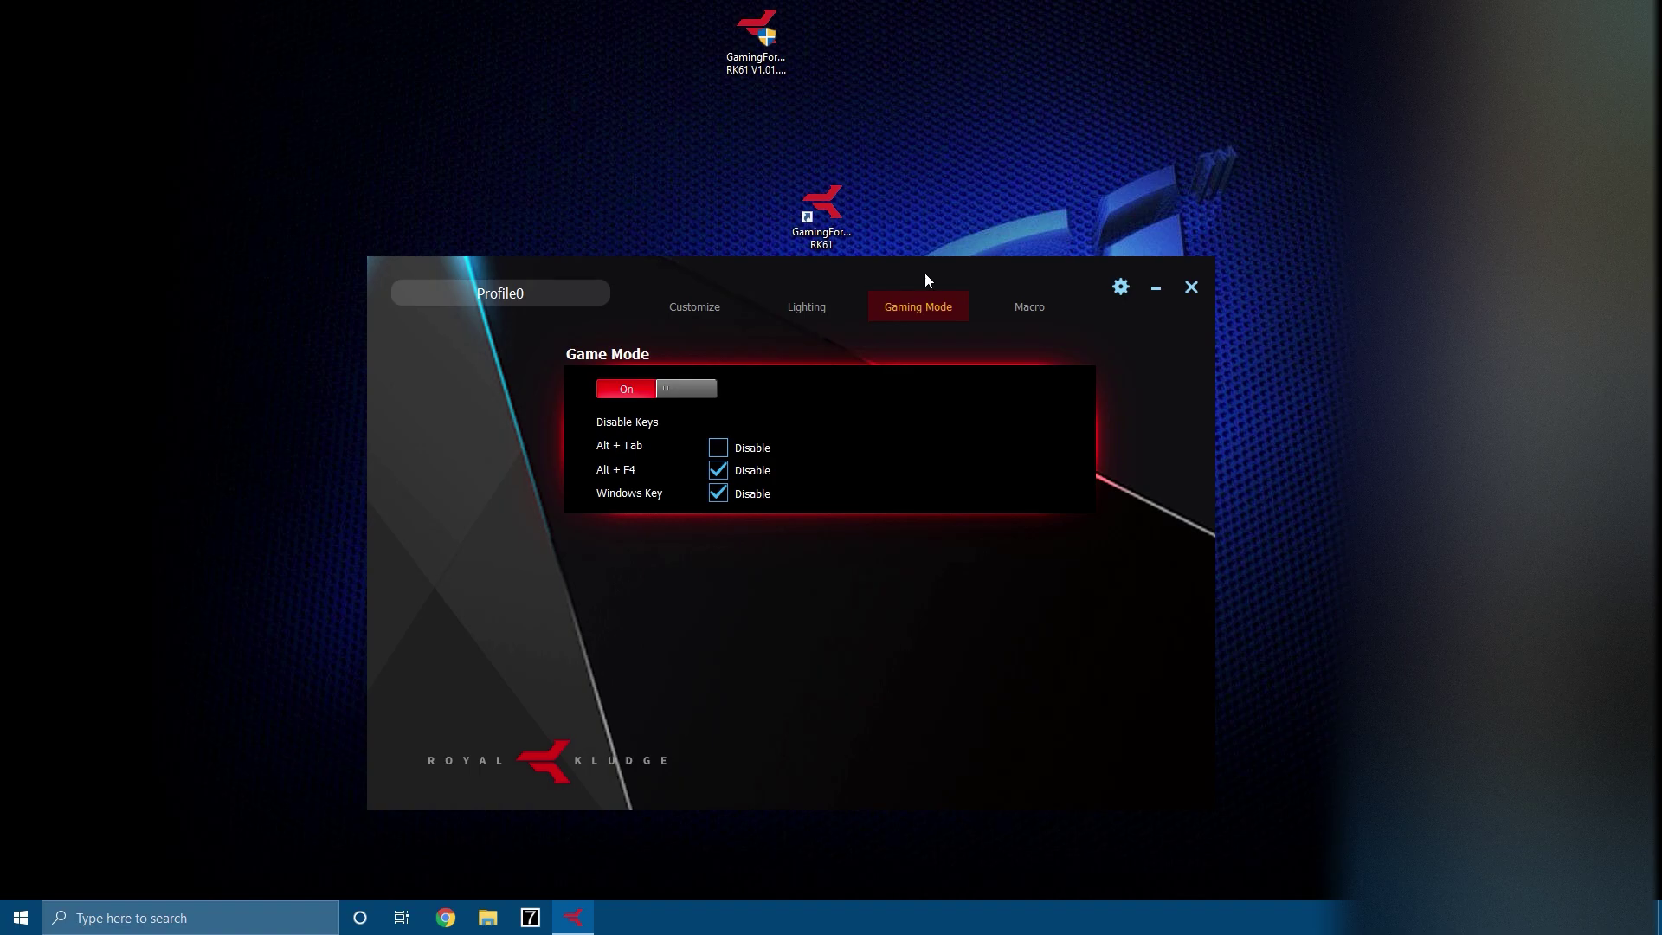
left_click(718, 449)
left_click(1015, 314)
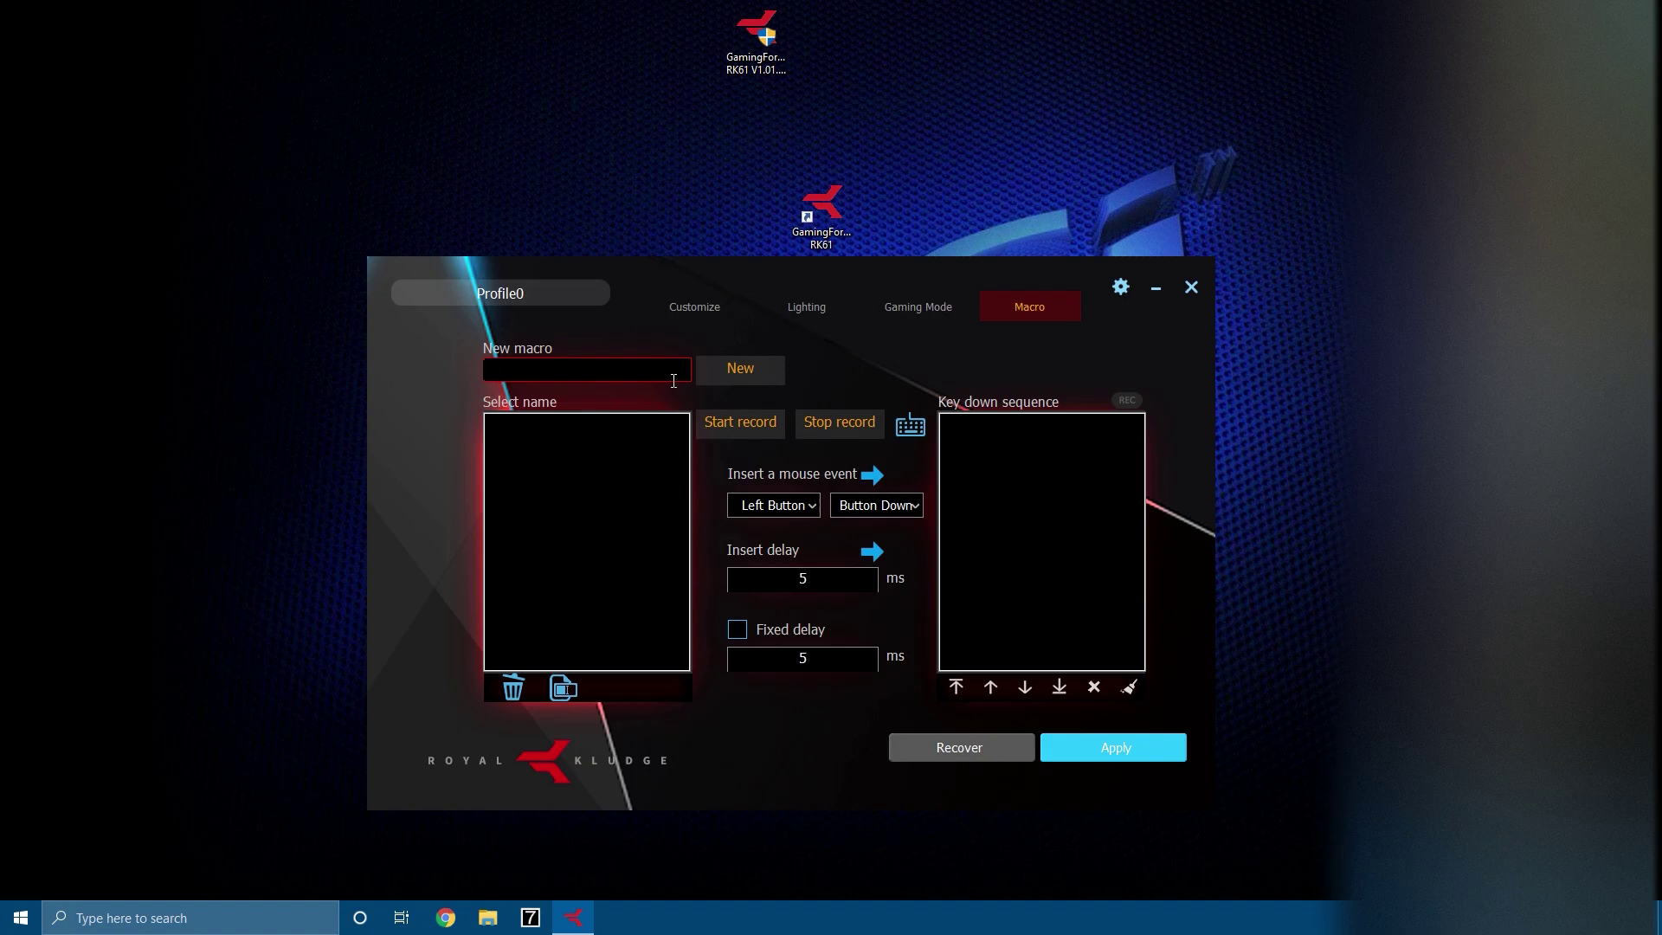
Add a macro named 'hacker macro 3000' and start replacing its insert delay value
type("hacker macro 3000")
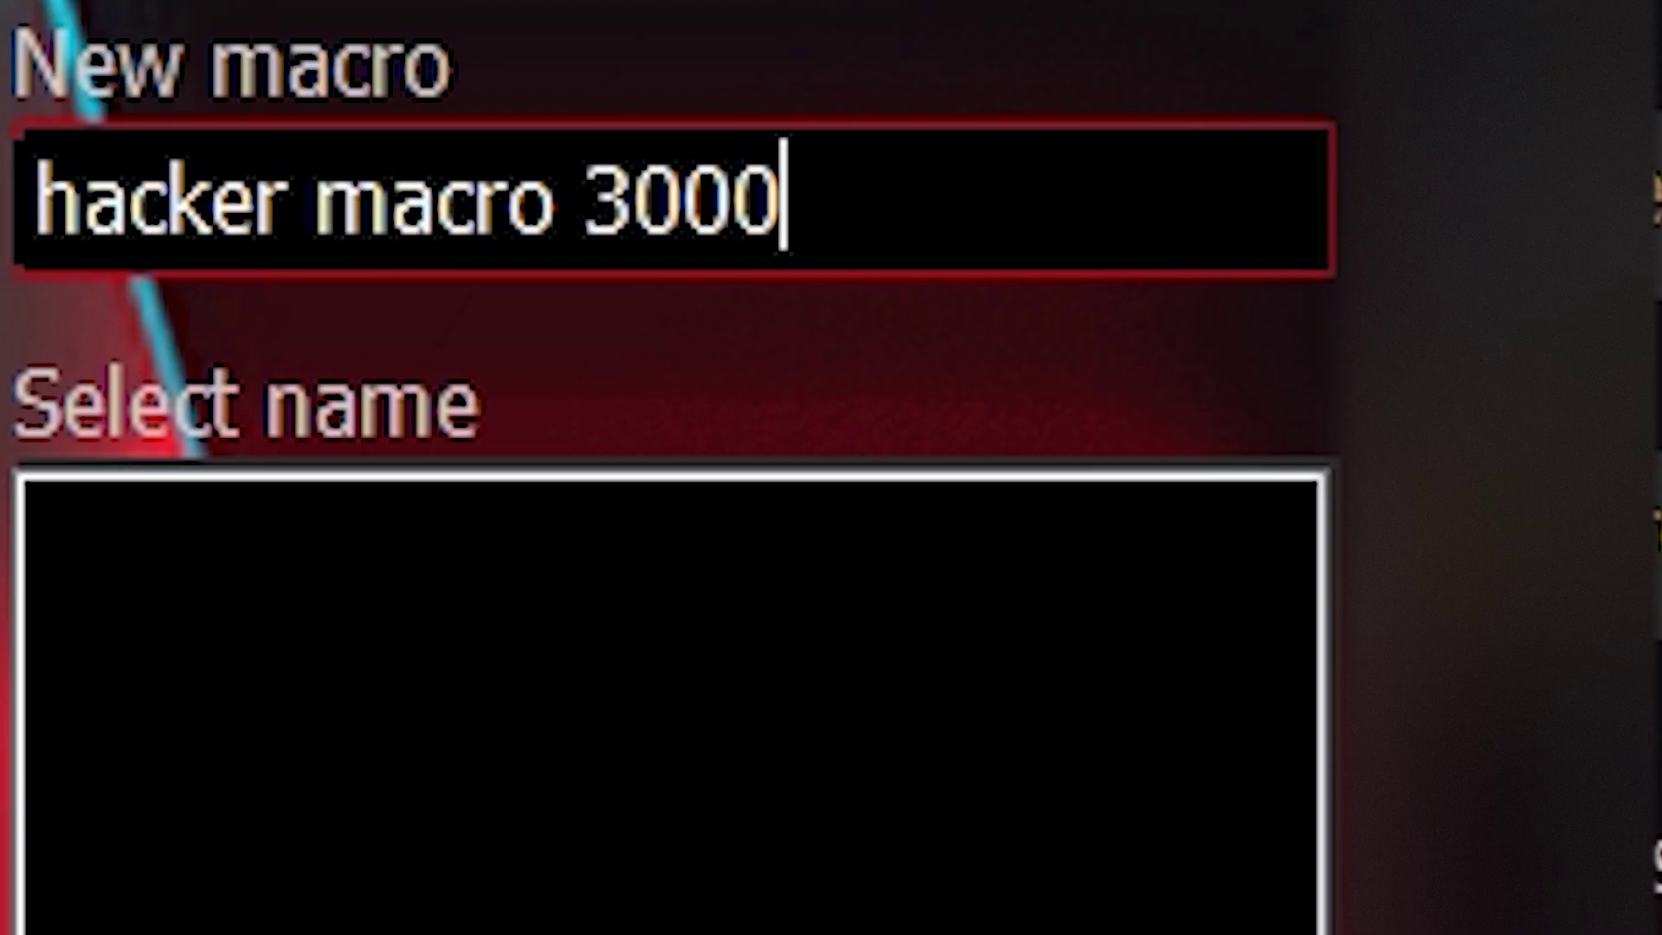
left_click(769, 370)
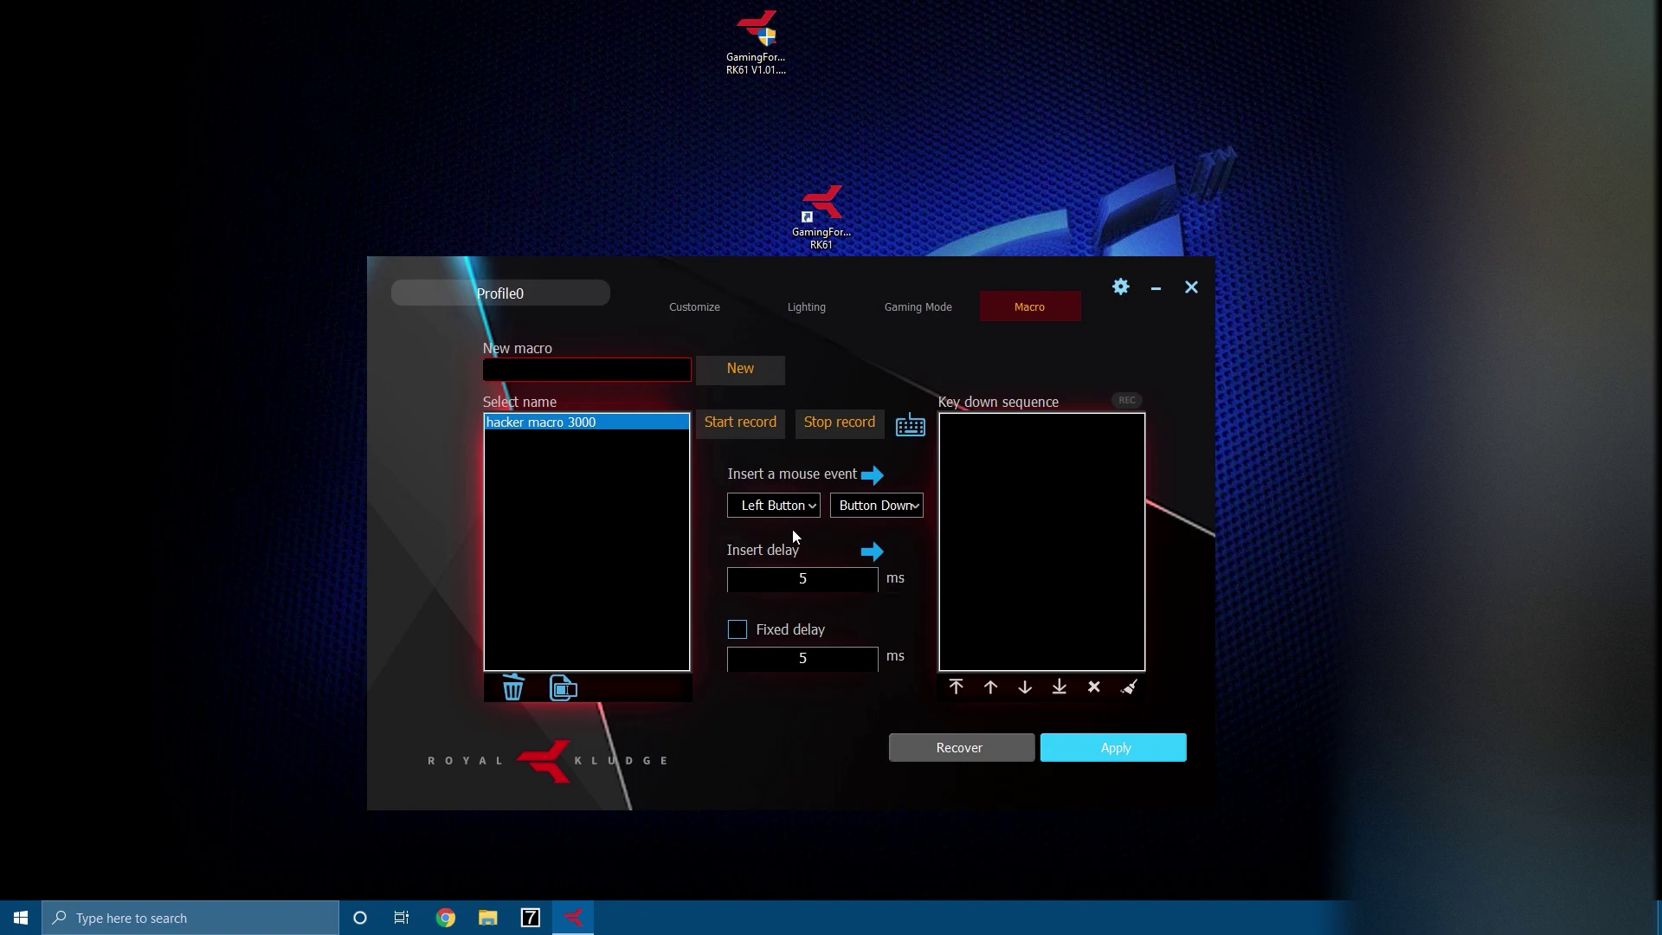
left_click_drag(828, 592, 782, 582)
type("050")
key("BackSpace")
key("BackSpace")
Set insert delay to 1 ms, enable fixed delay, and record 'hello im a little hacker'
type("1")
left_click(736, 629)
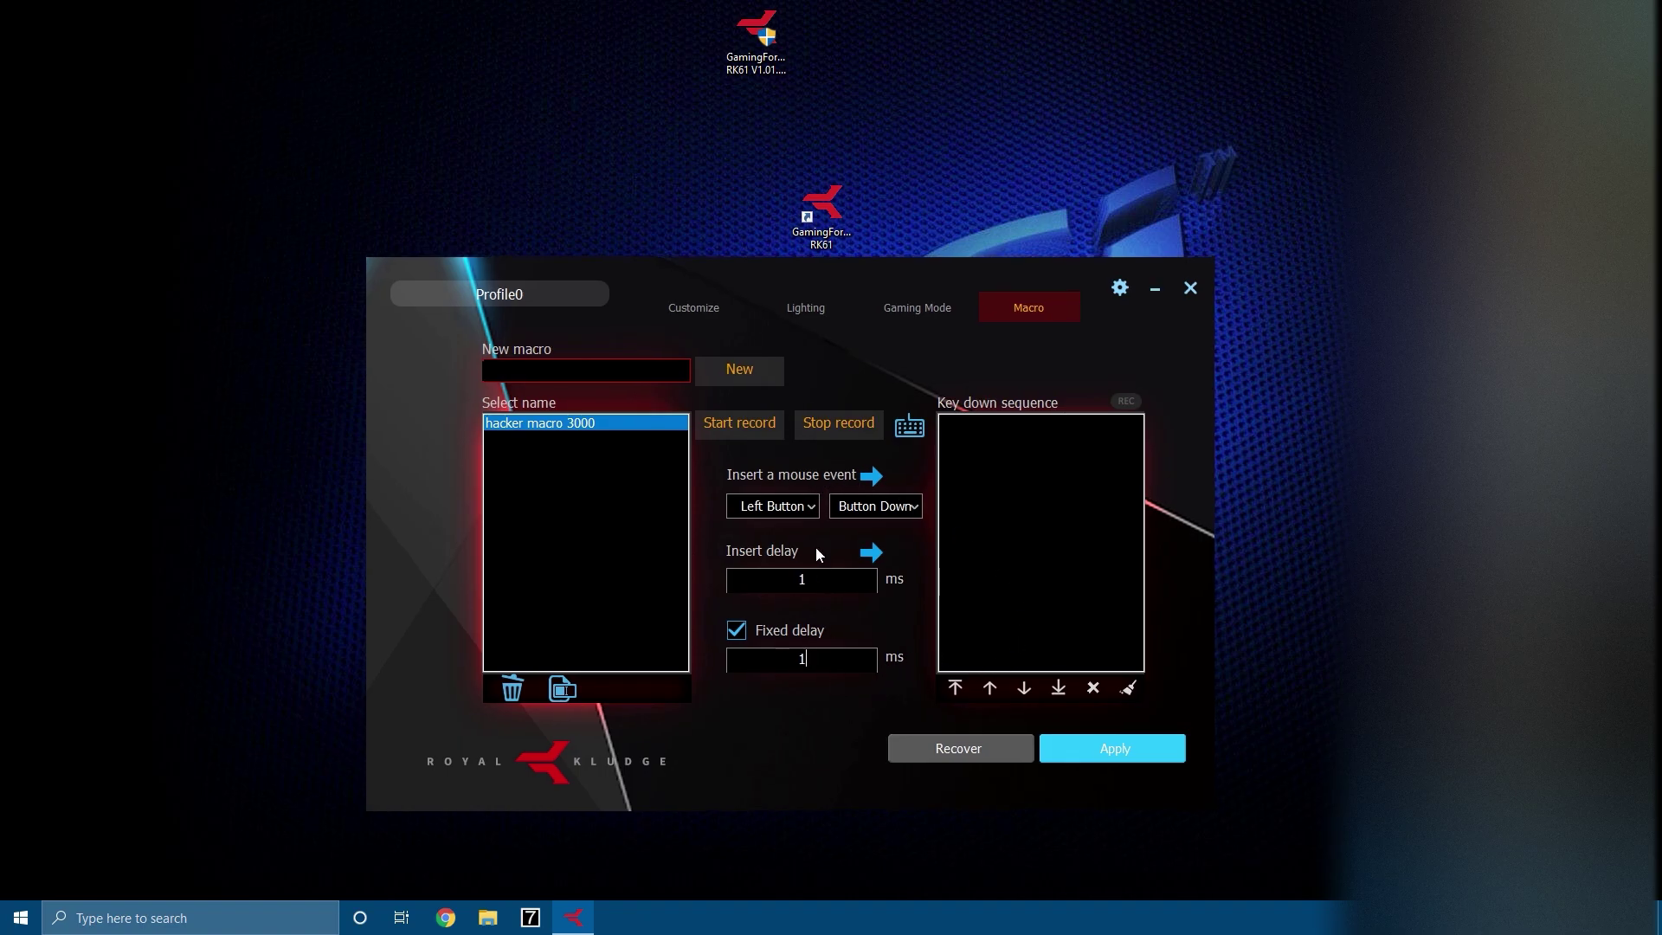
left_click(751, 424)
type("hell")
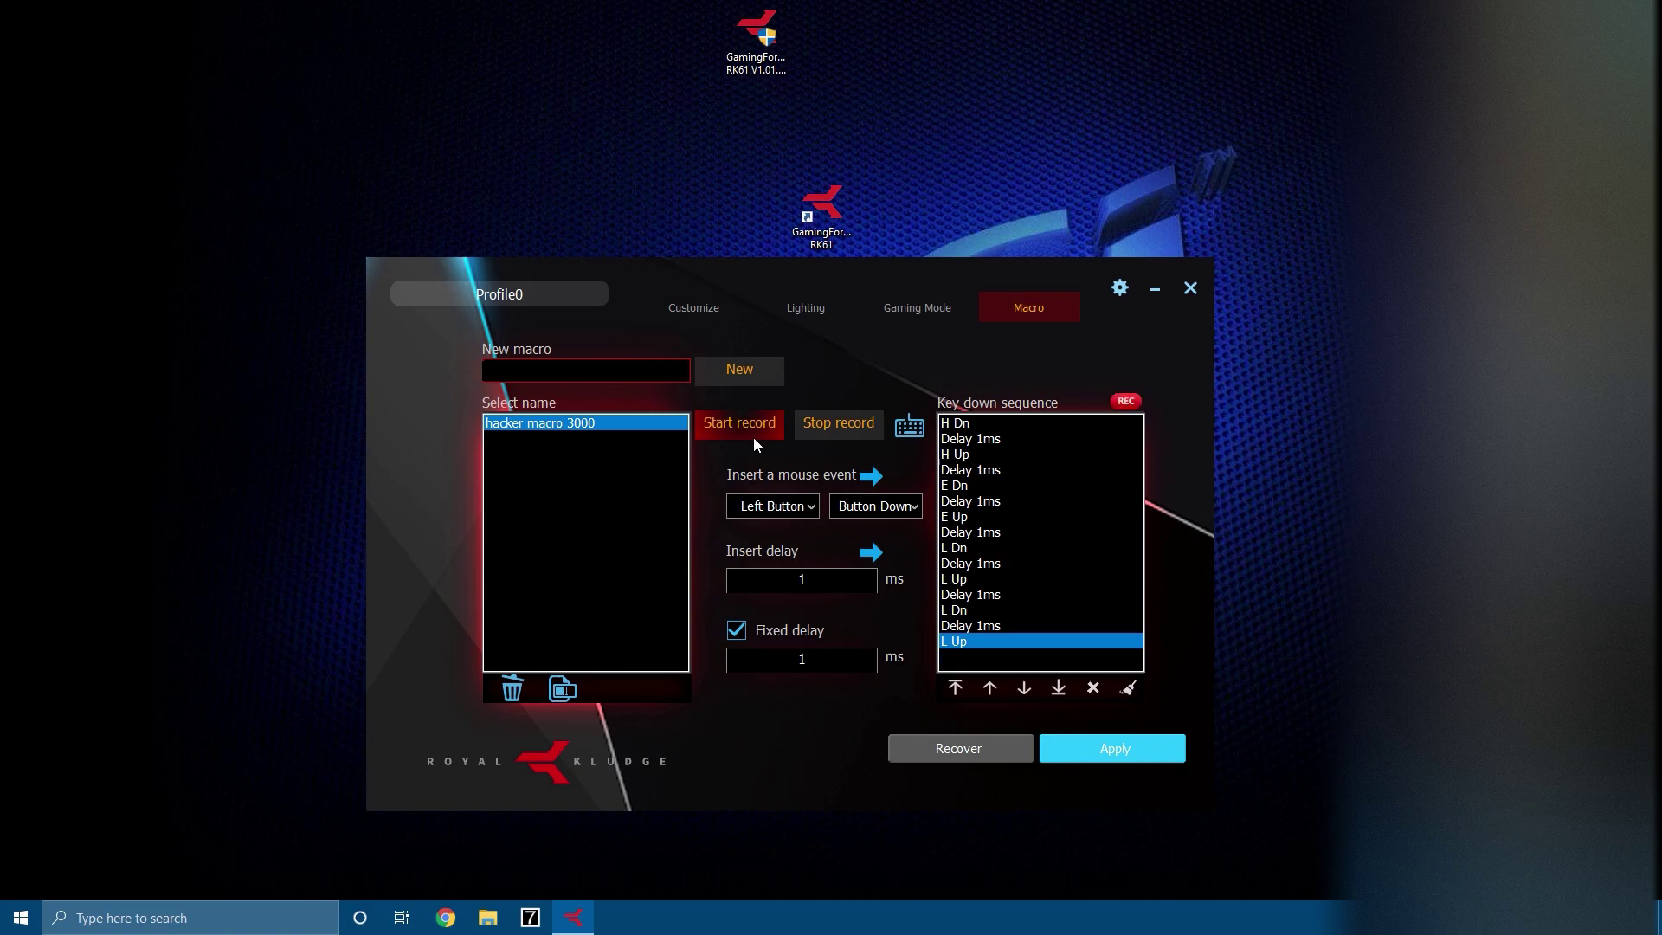
type("o im")
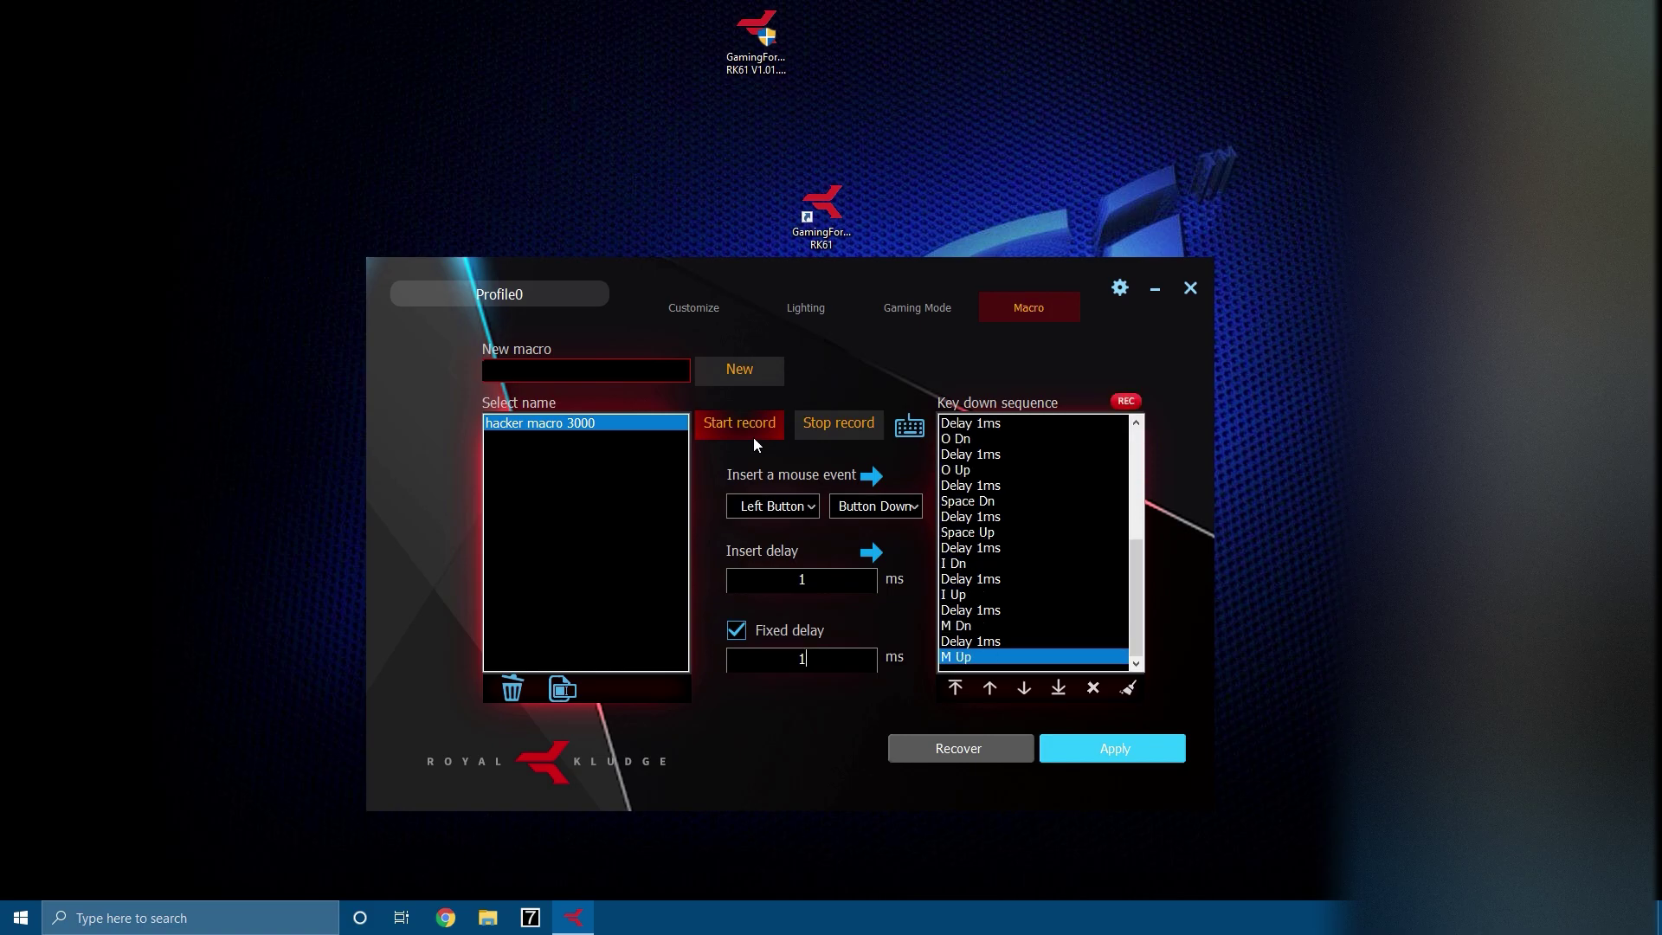
type(" h")
key("BackSpace")
type("lit hac")
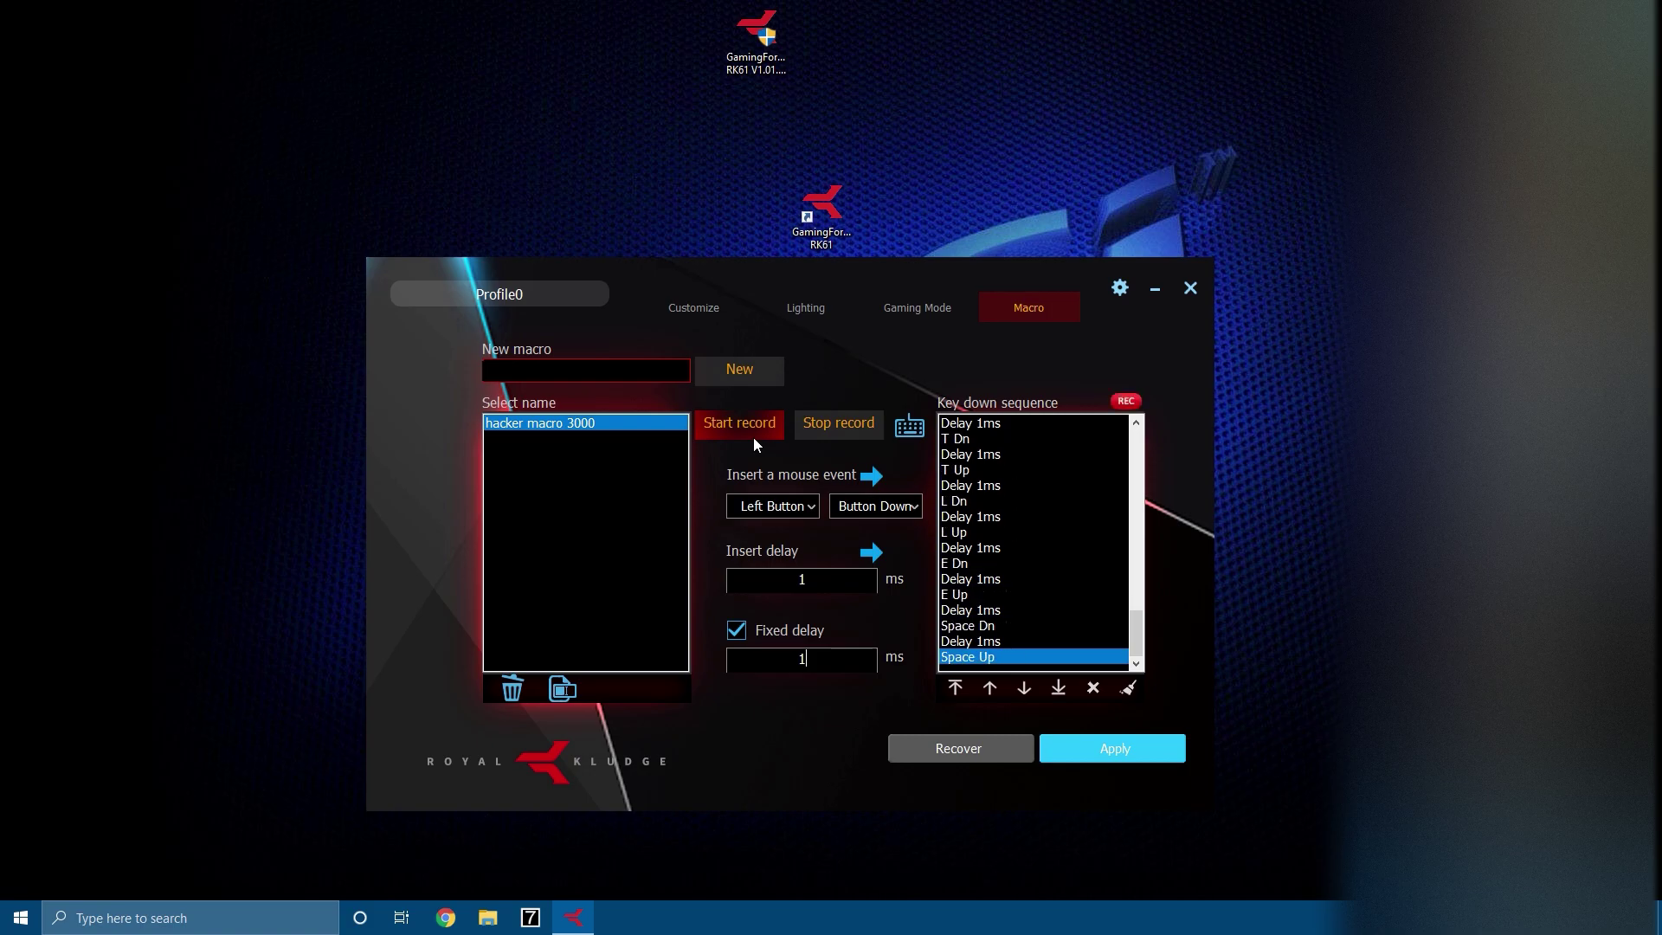
type("ker")
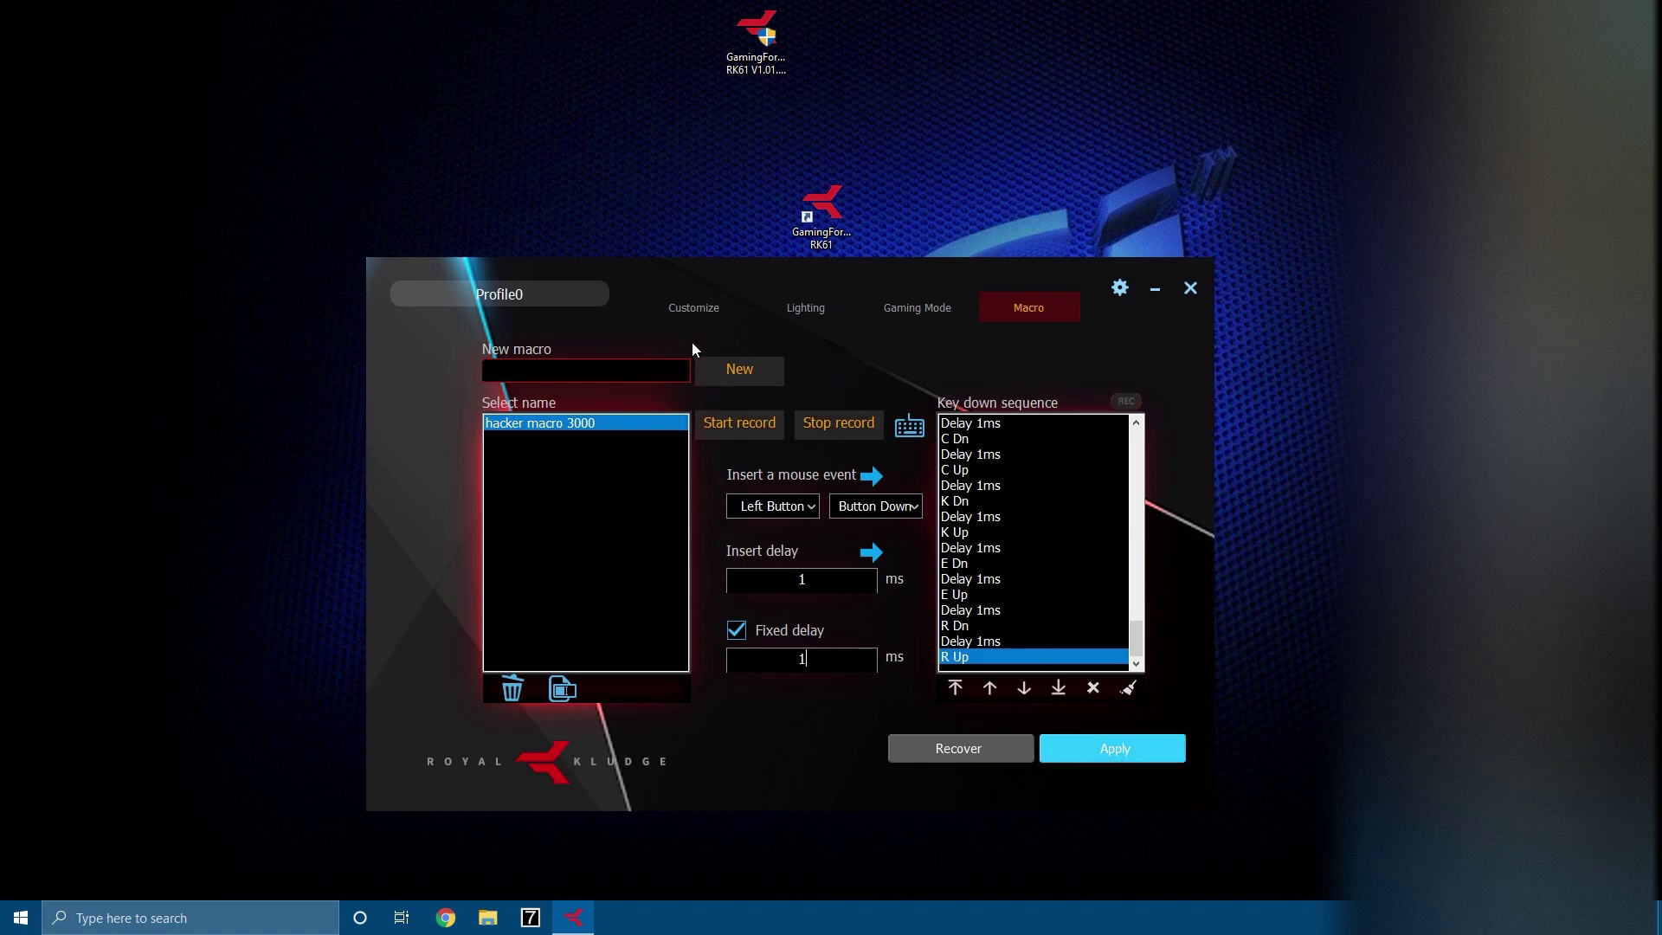
left_click(705, 314)
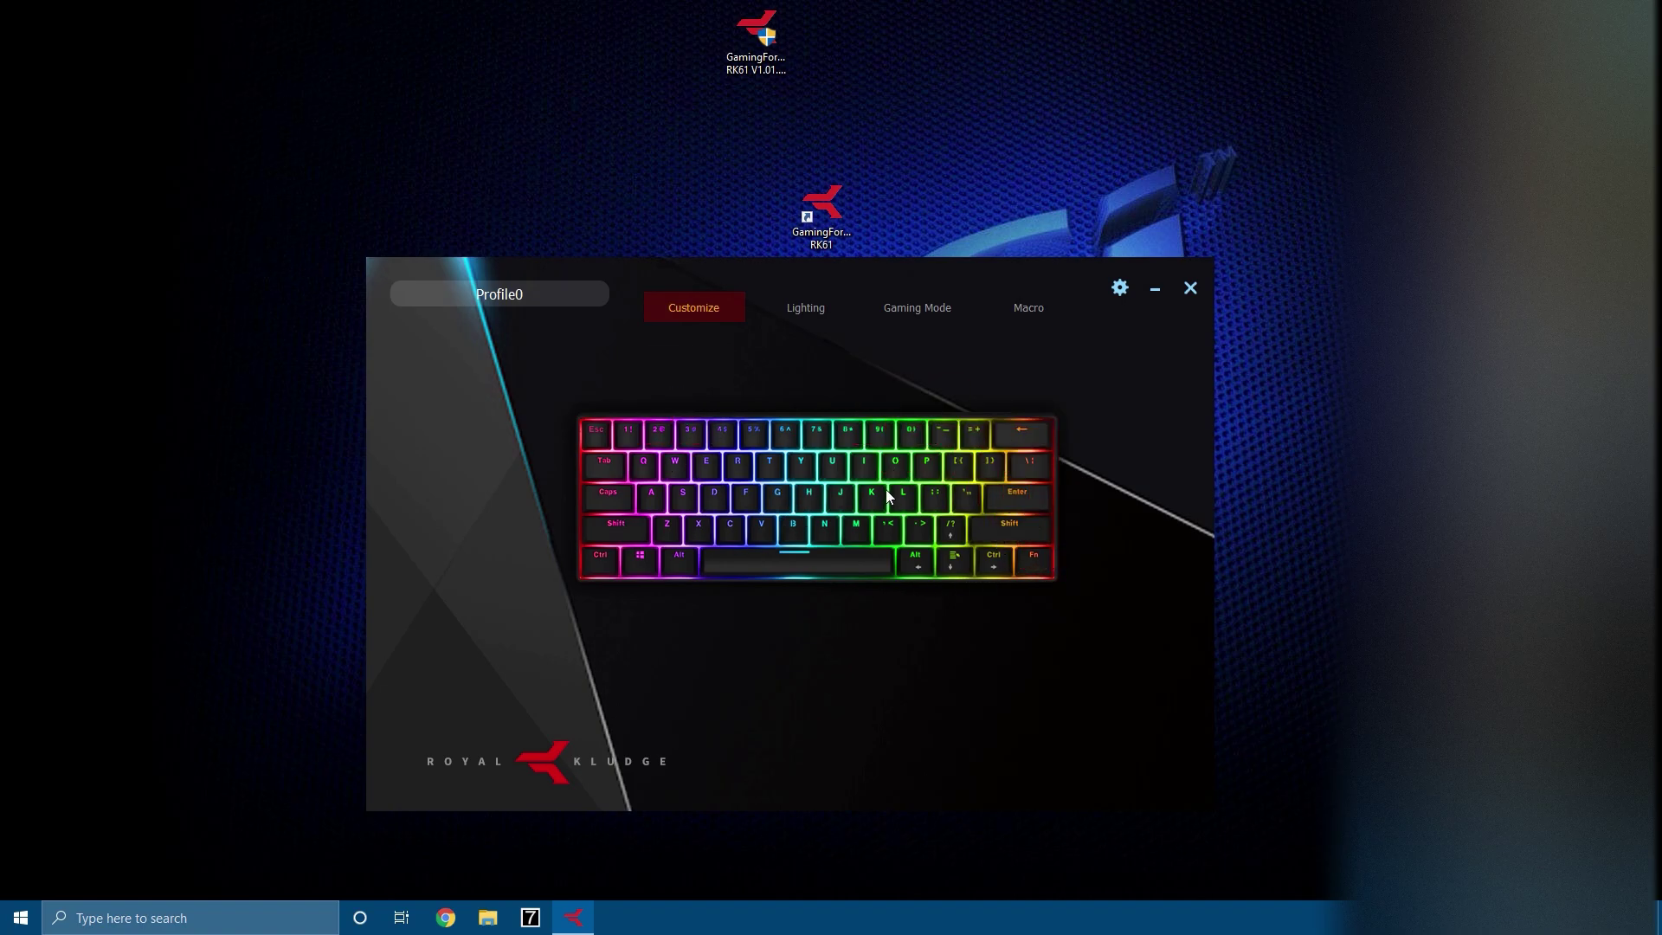
Bind the M key to hacker macro 3000 with Play One Time, then test it in Chrome
left_click(855, 528)
left_click(838, 592)
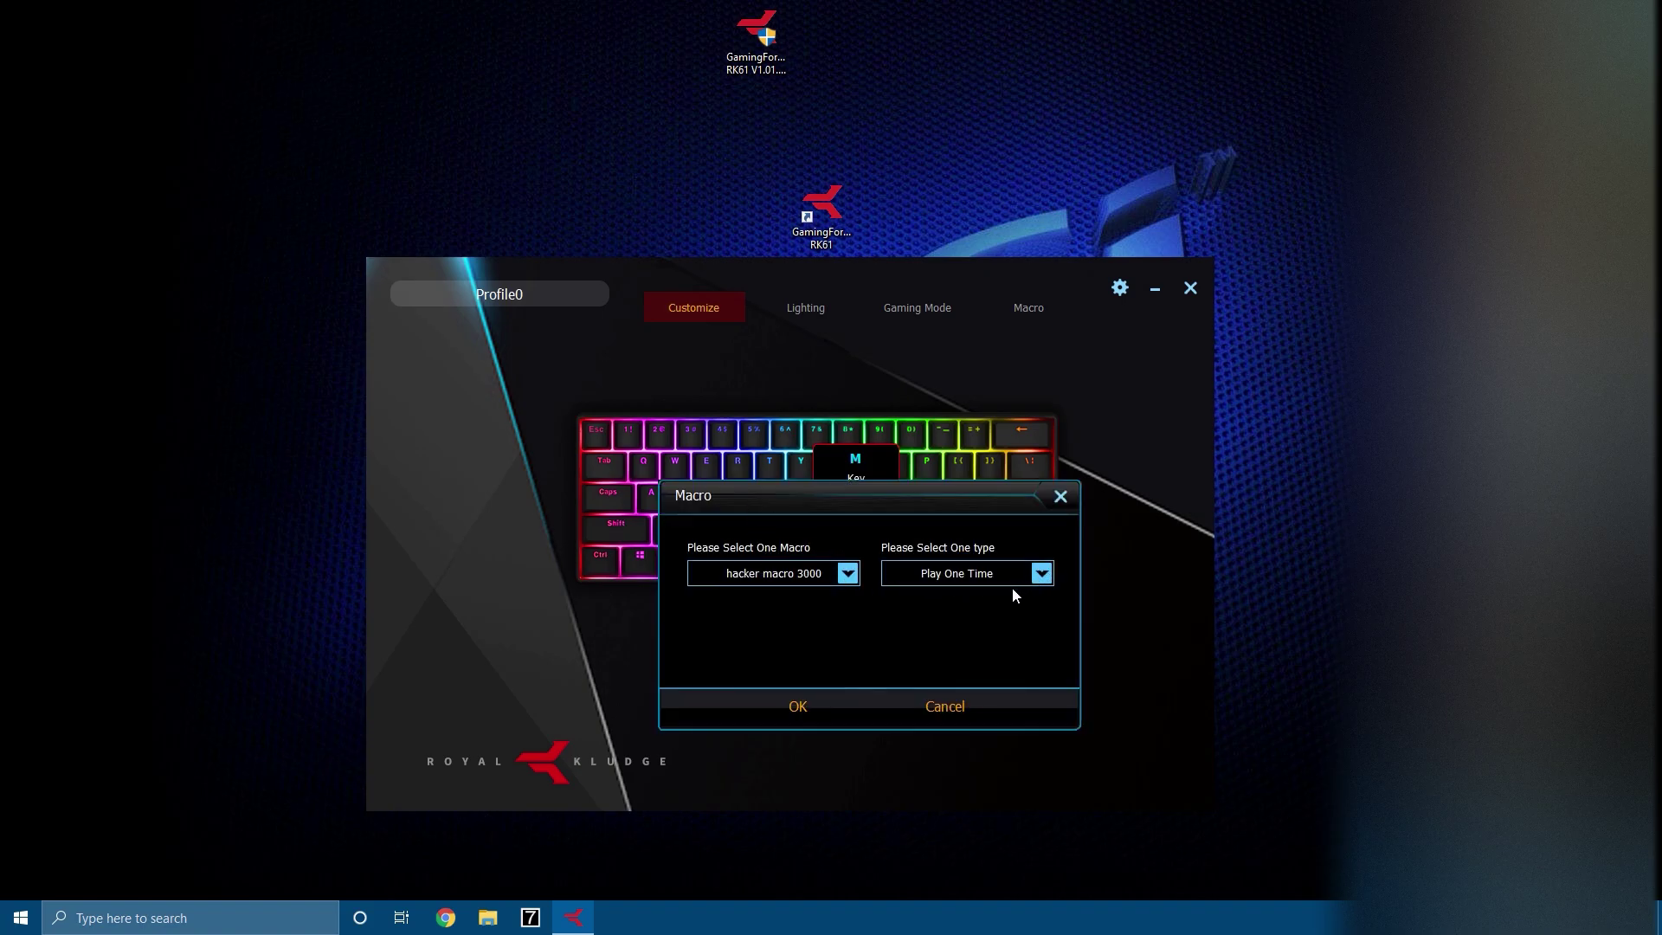
left_click(1042, 573)
left_click(935, 608)
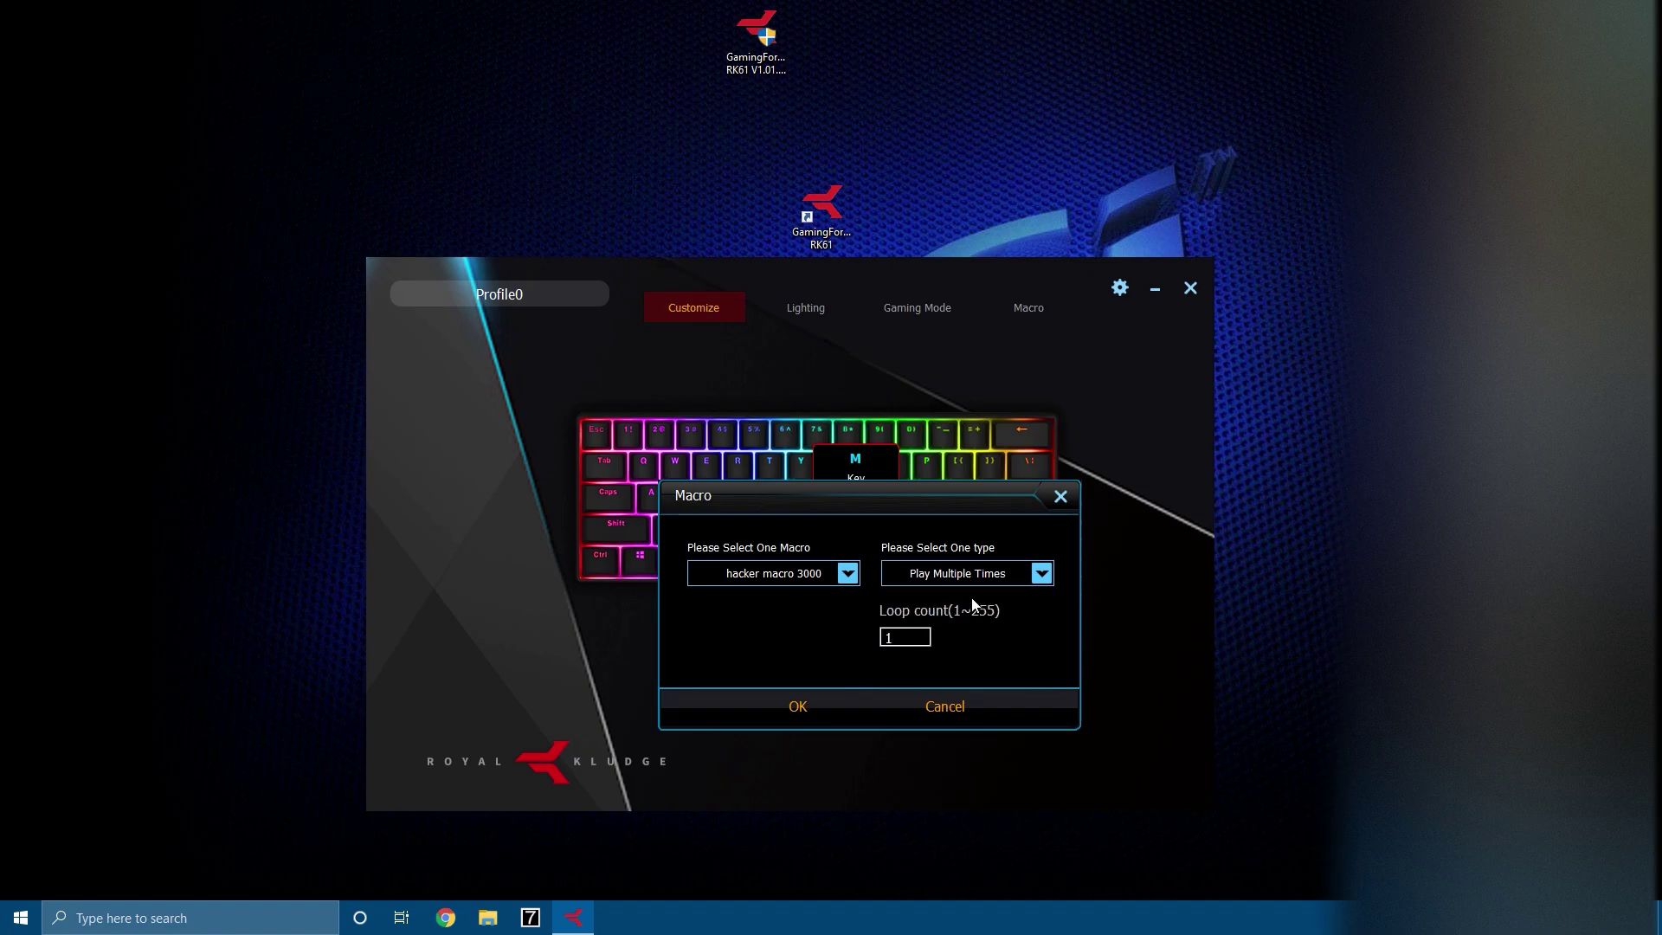
left_click(1040, 573)
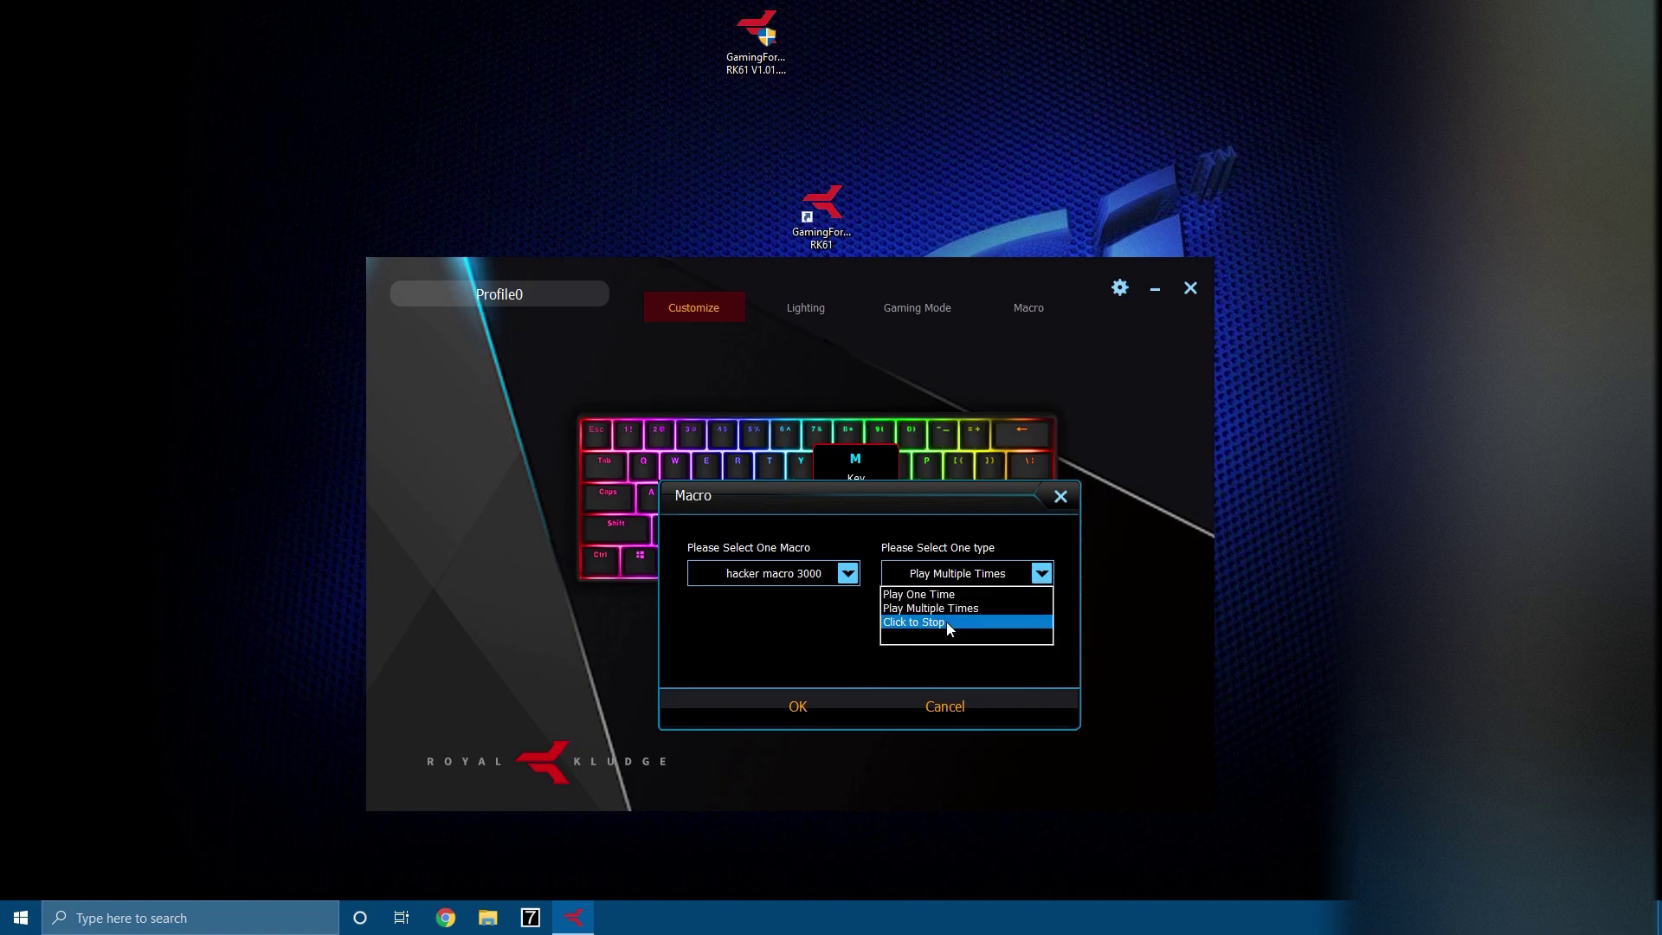
left_click(951, 624)
left_click(1004, 574)
left_click(950, 598)
left_click(802, 694)
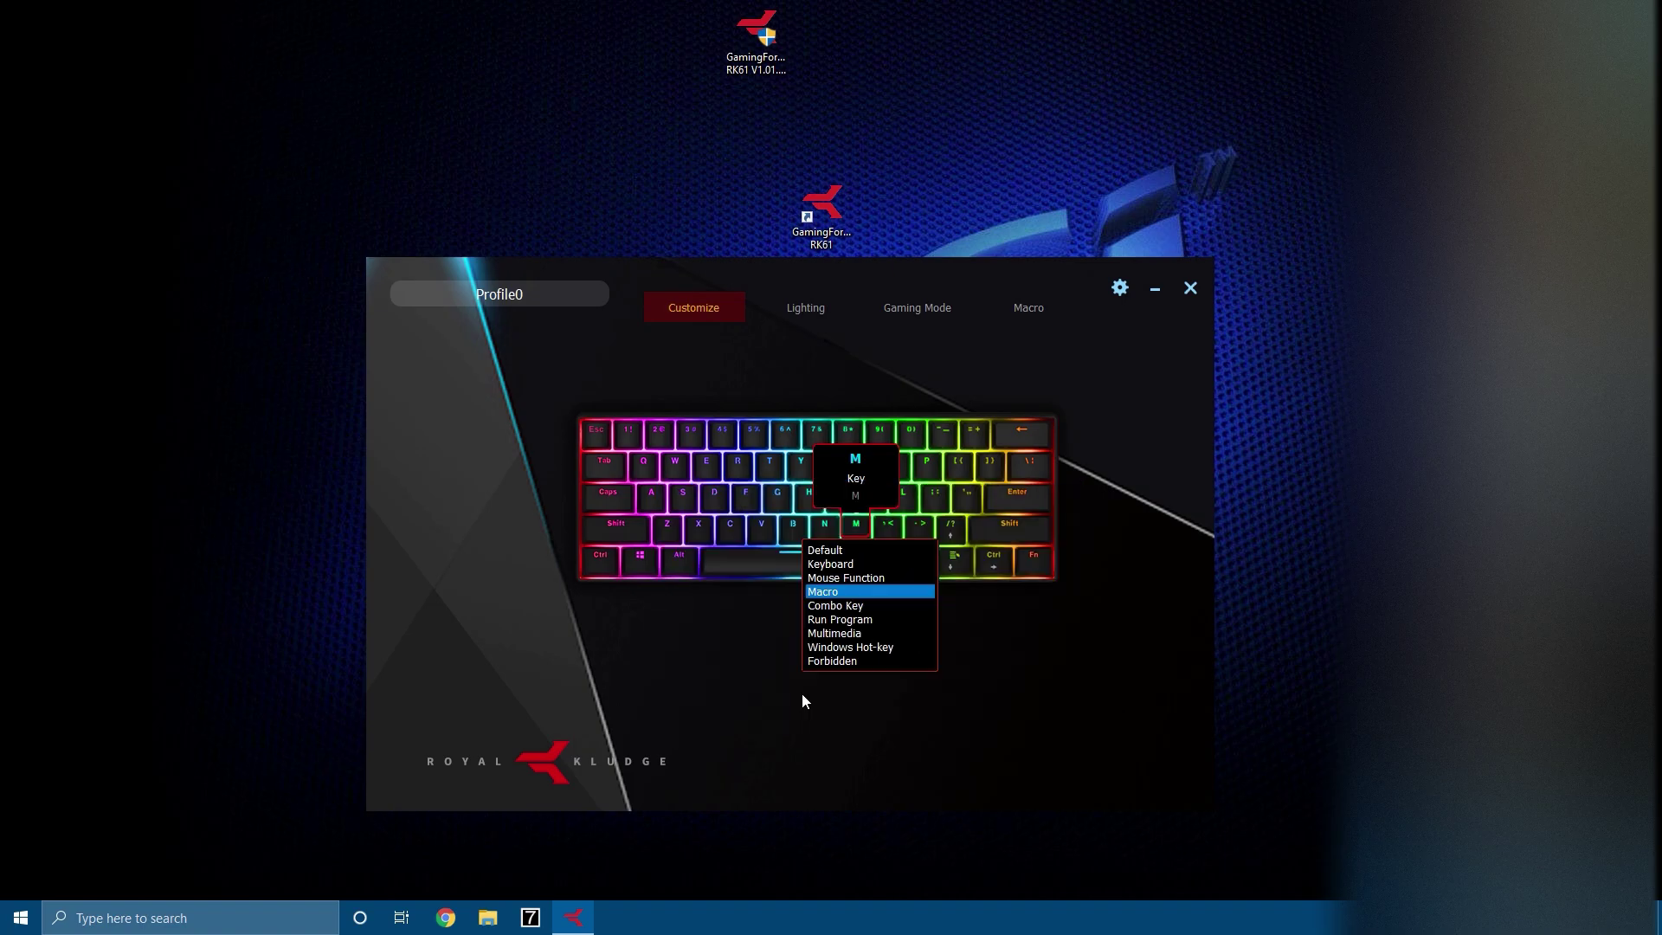
left_click(436, 921)
type("hello im a little hacker")
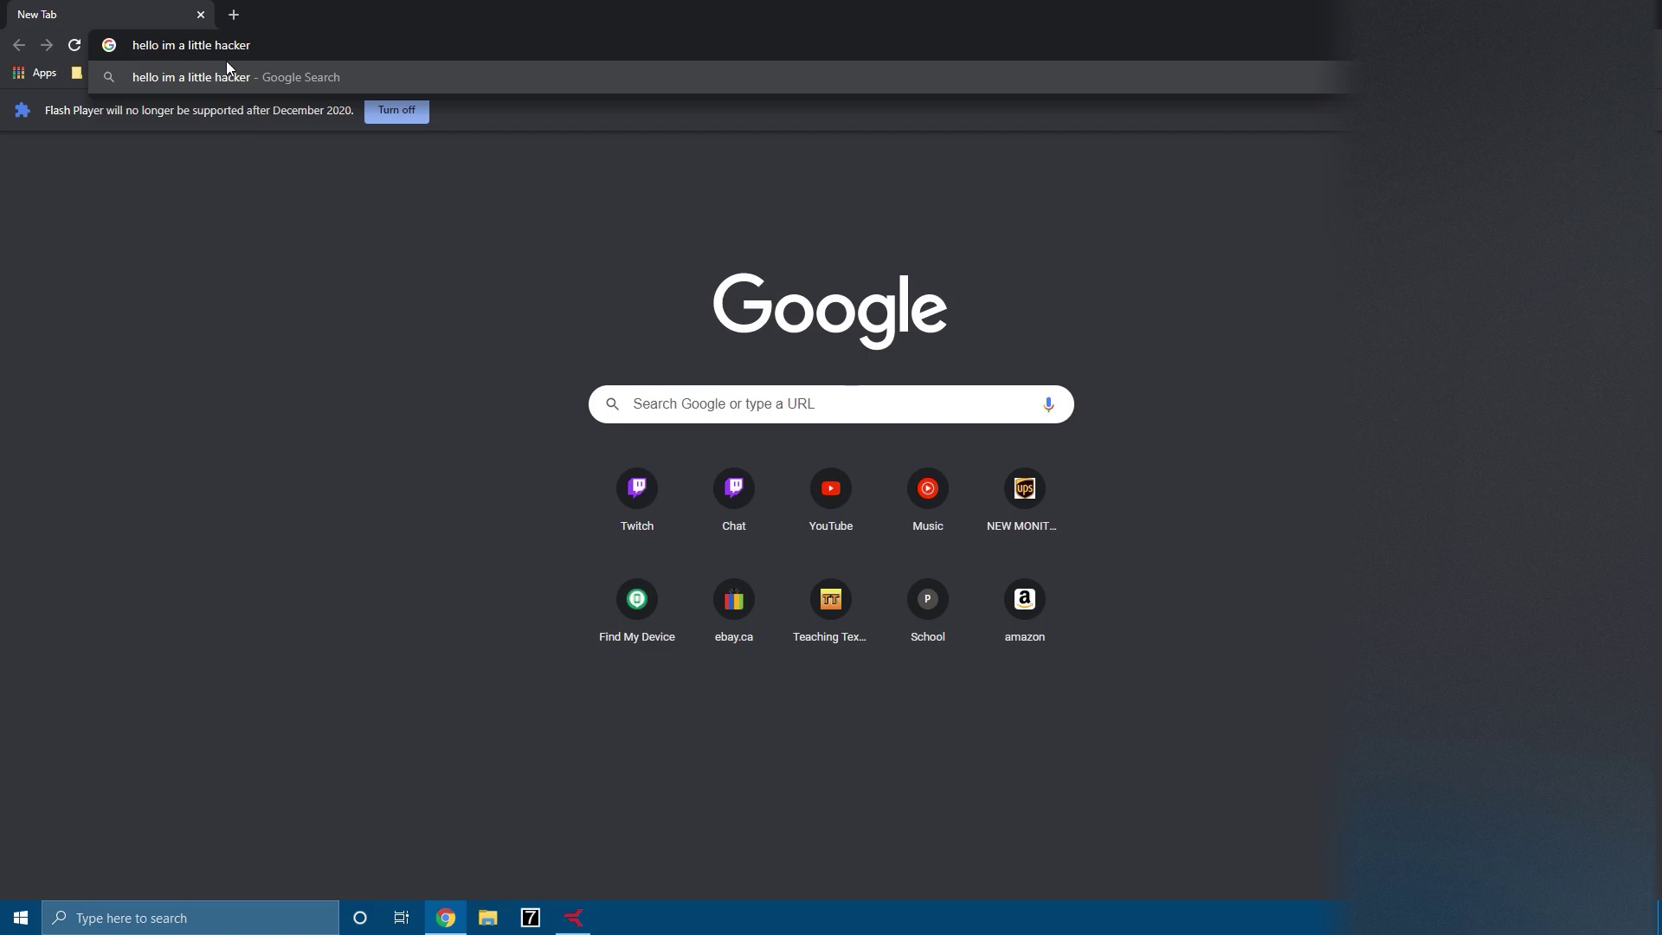
Repeatedly run the macro in Chrome's address bar, clearing the phrase between runs
key("BackSpace")
key("BackSpace")
key("BackSpace")
key("BackSpace")
key("BackSpace")
key("BackSpace")
key("BackSpace")
key("BackSpace")
key("BackSpace")
key("BackSpace")
key("BackSpace")
key("BackSpace")
key("BackSpace")
key("BackSpace")
key("BackSpace")
key("BackSpace")
key("BackSpace")
key("BackSpace")
key("BackSpace")
key("BackSpace")
key("BackSpace")
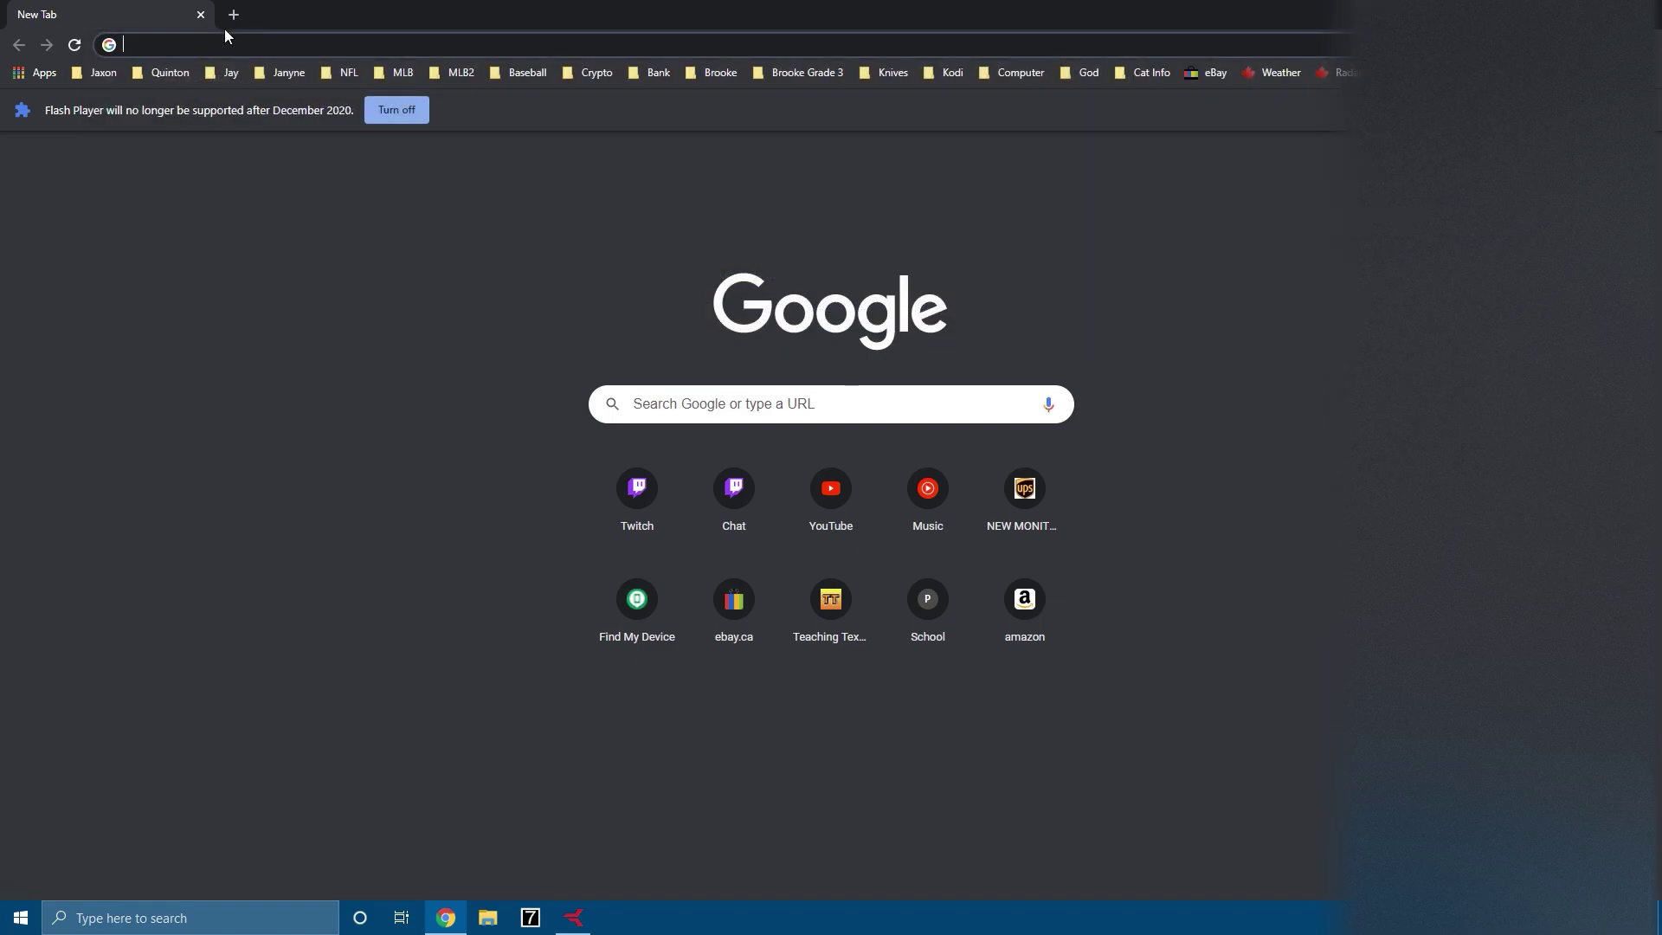
type("hello im a little hacker")
key("ctrl+a")
key("ctrl+c")
key("BackSpace")
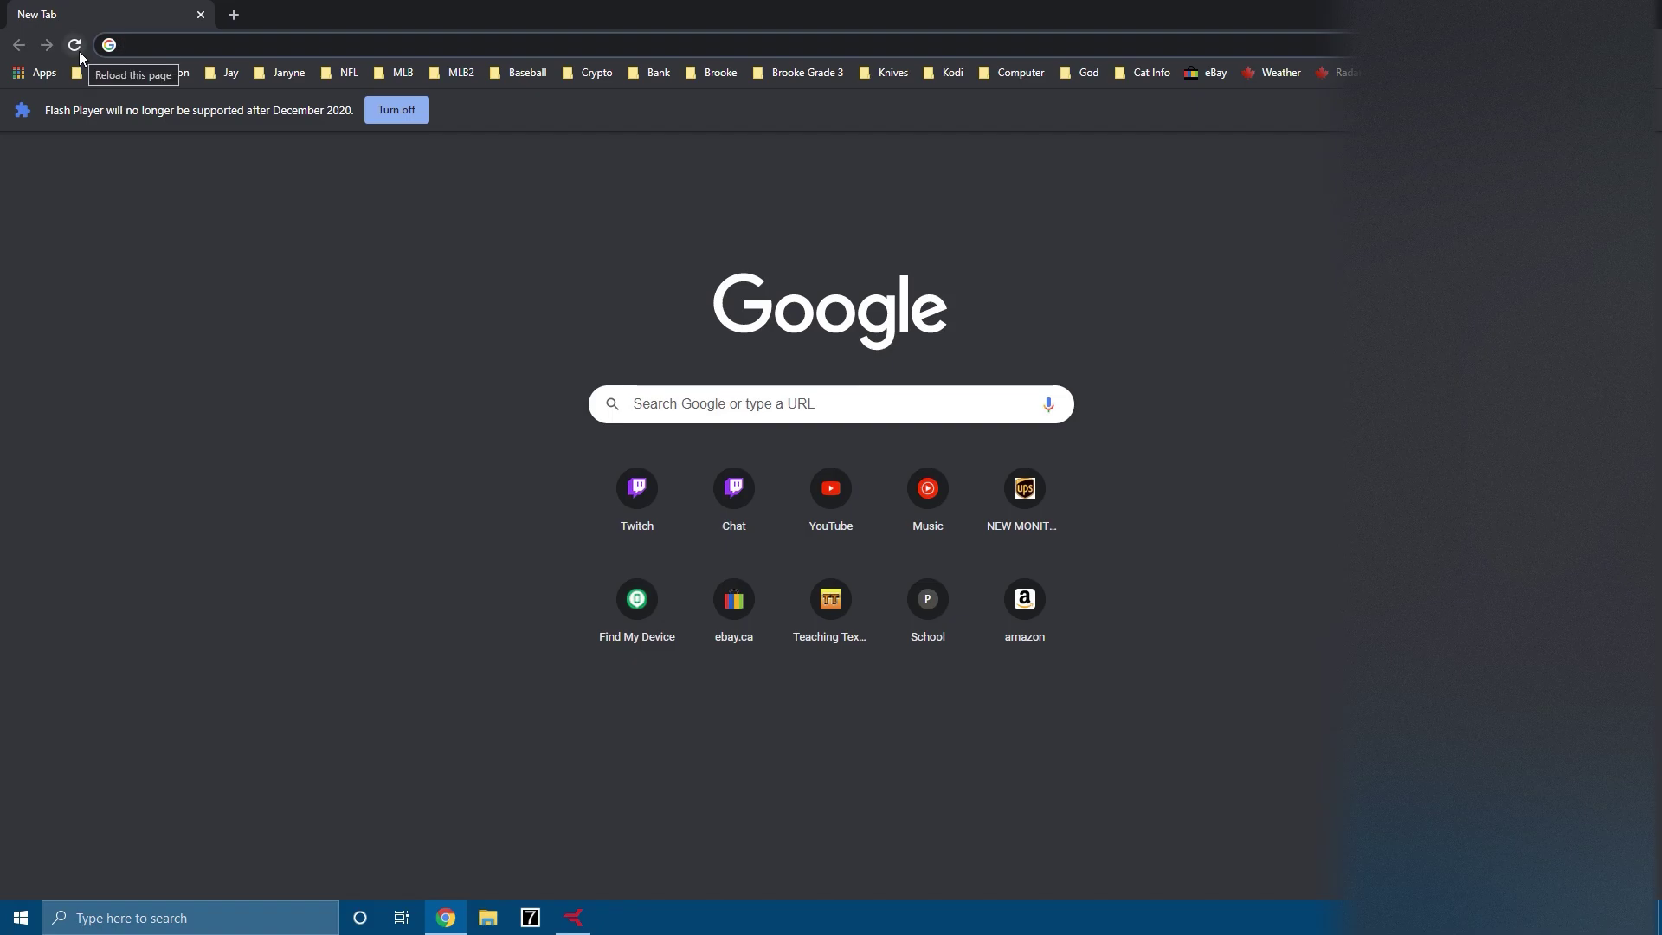
key("ctrl+v")
key("ctrl+a")
key("ctrl+c")
key("BackSpace")
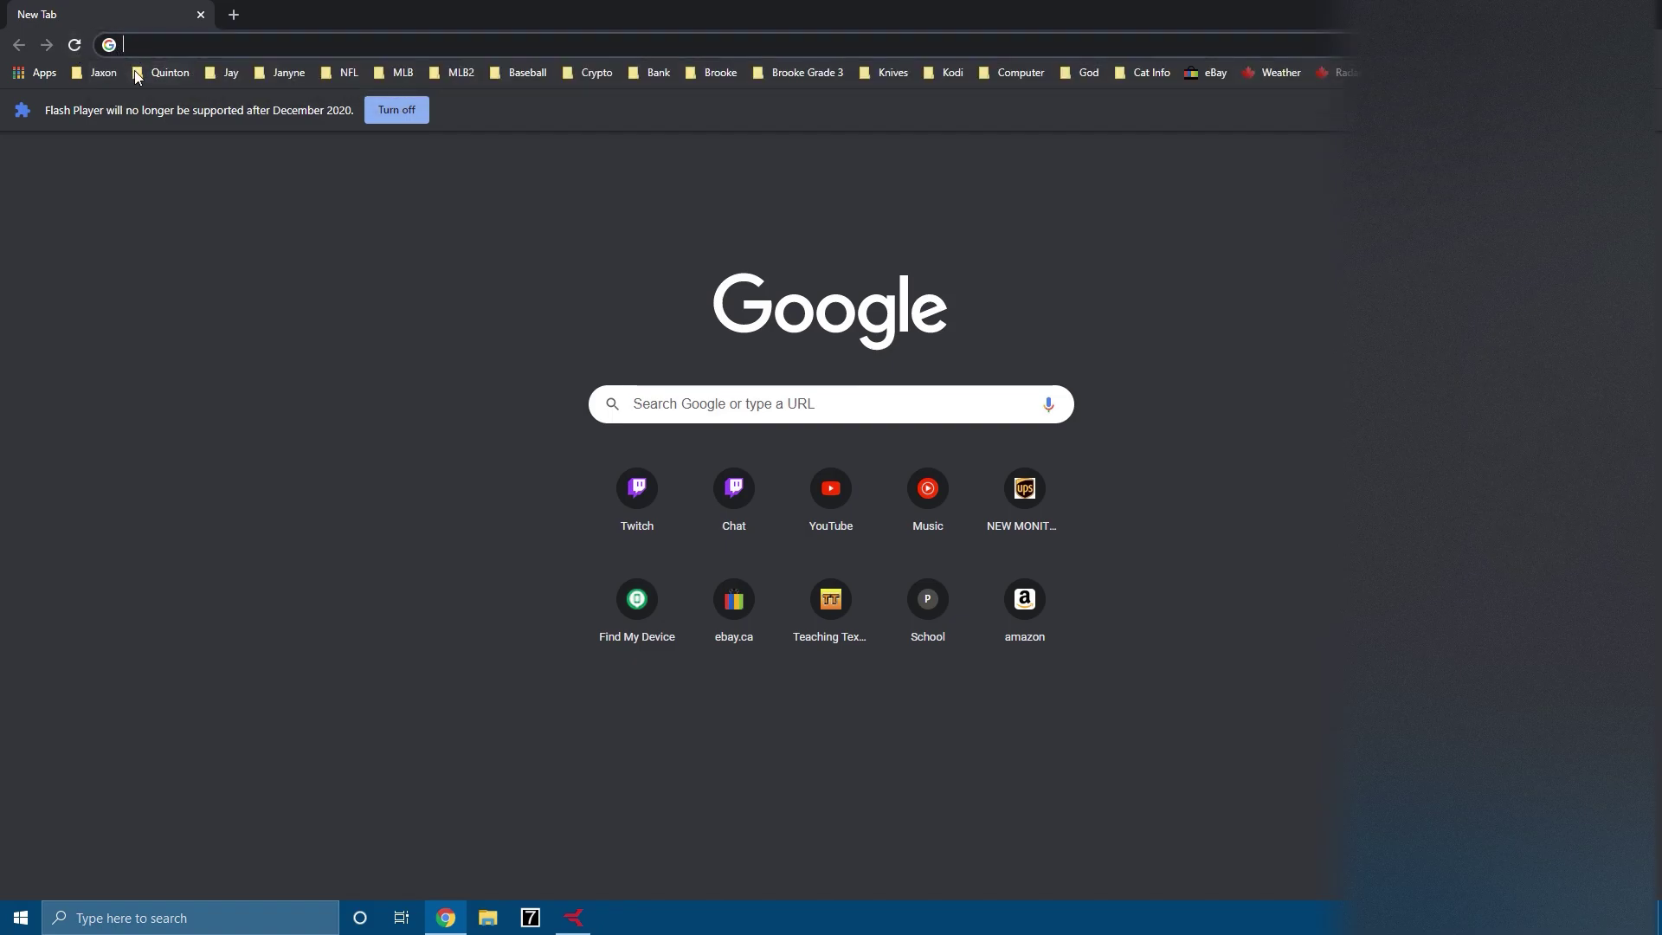
key("ctrl+v")
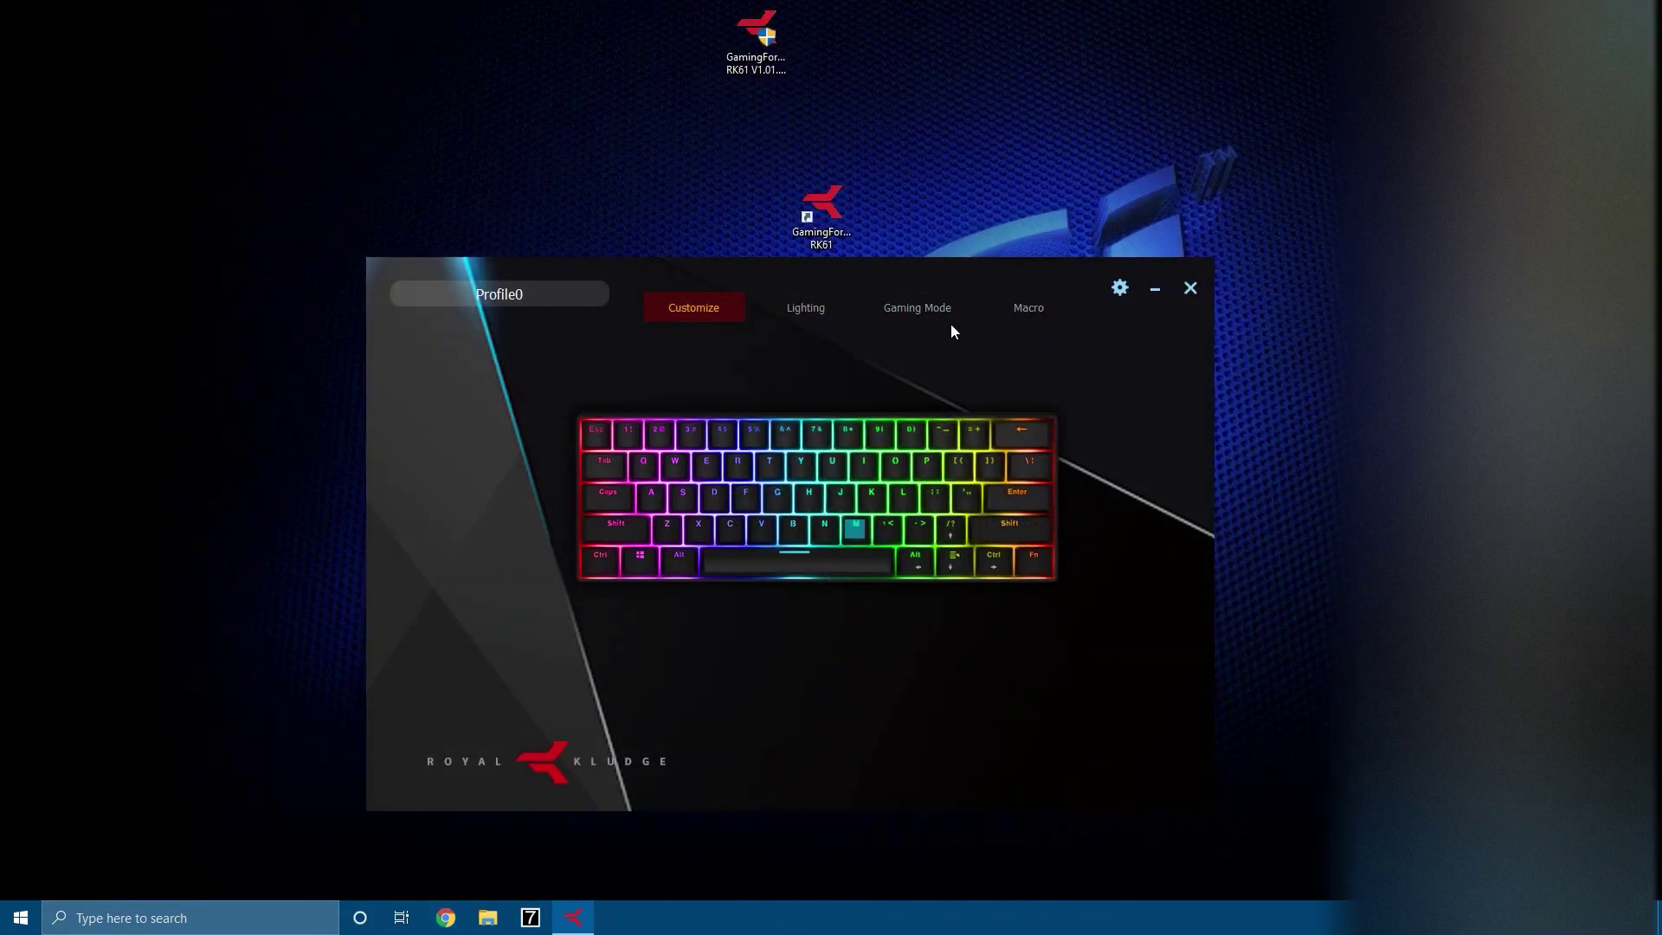
In the RK61 macro editor, clear the Fixed delay value to change it
left_click(1030, 307)
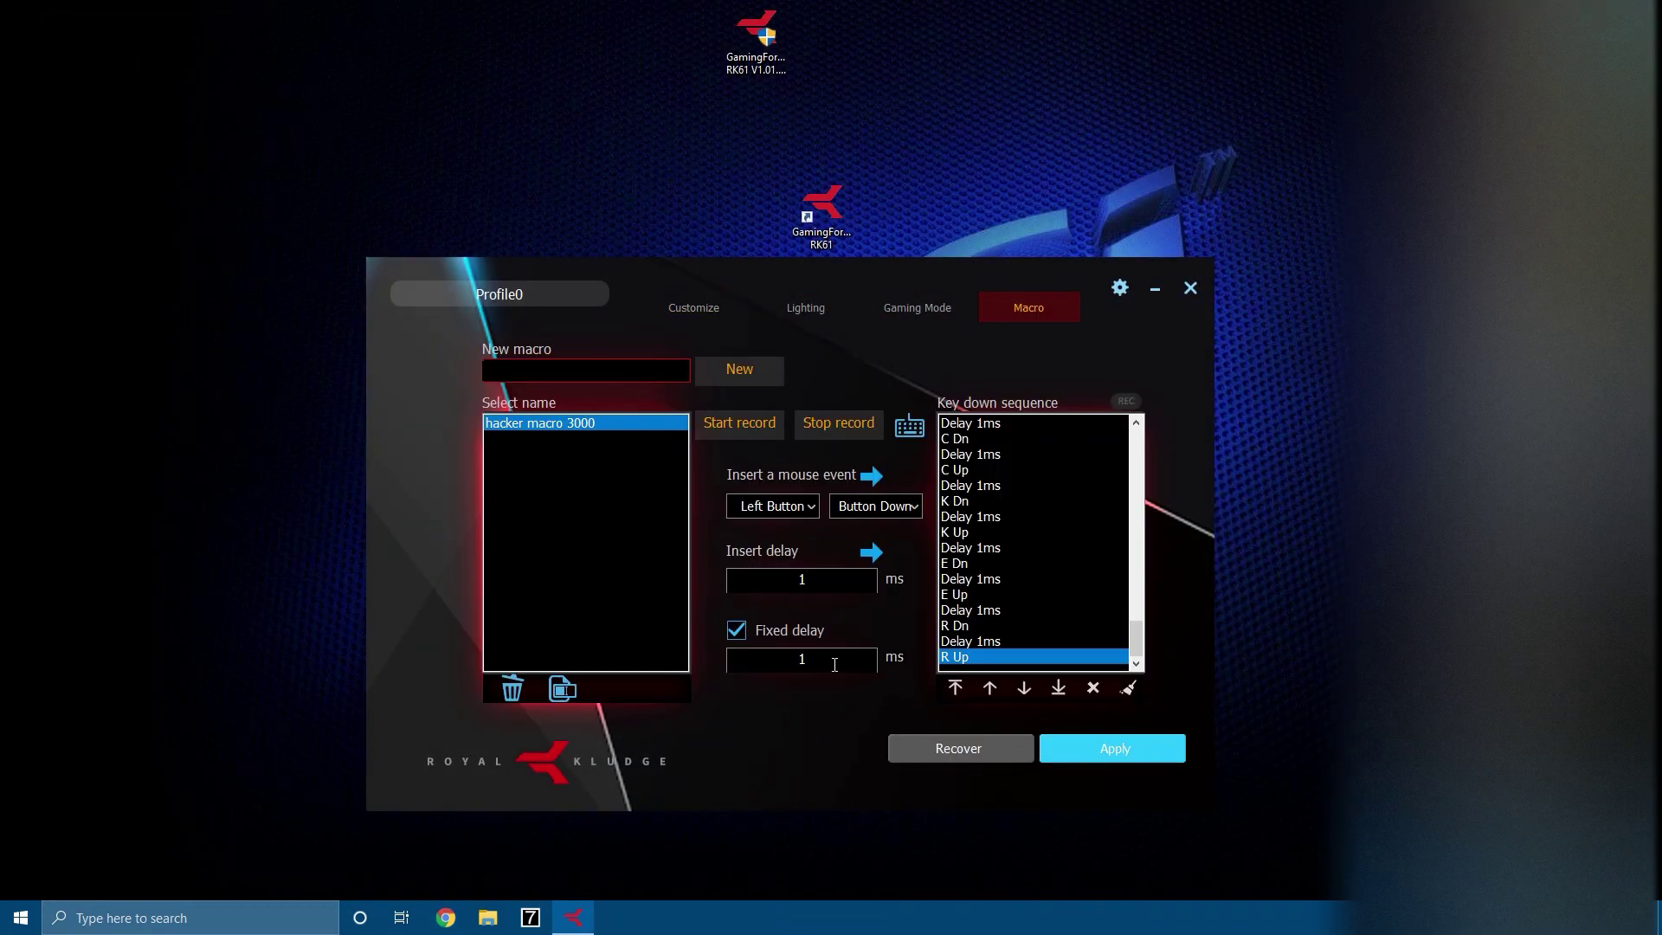
double_click(750, 663)
key("BackSpace")
Replay the macro into Chrome's address bar, typing 'hello im a little hacker you will never catch me…'
type("1000")
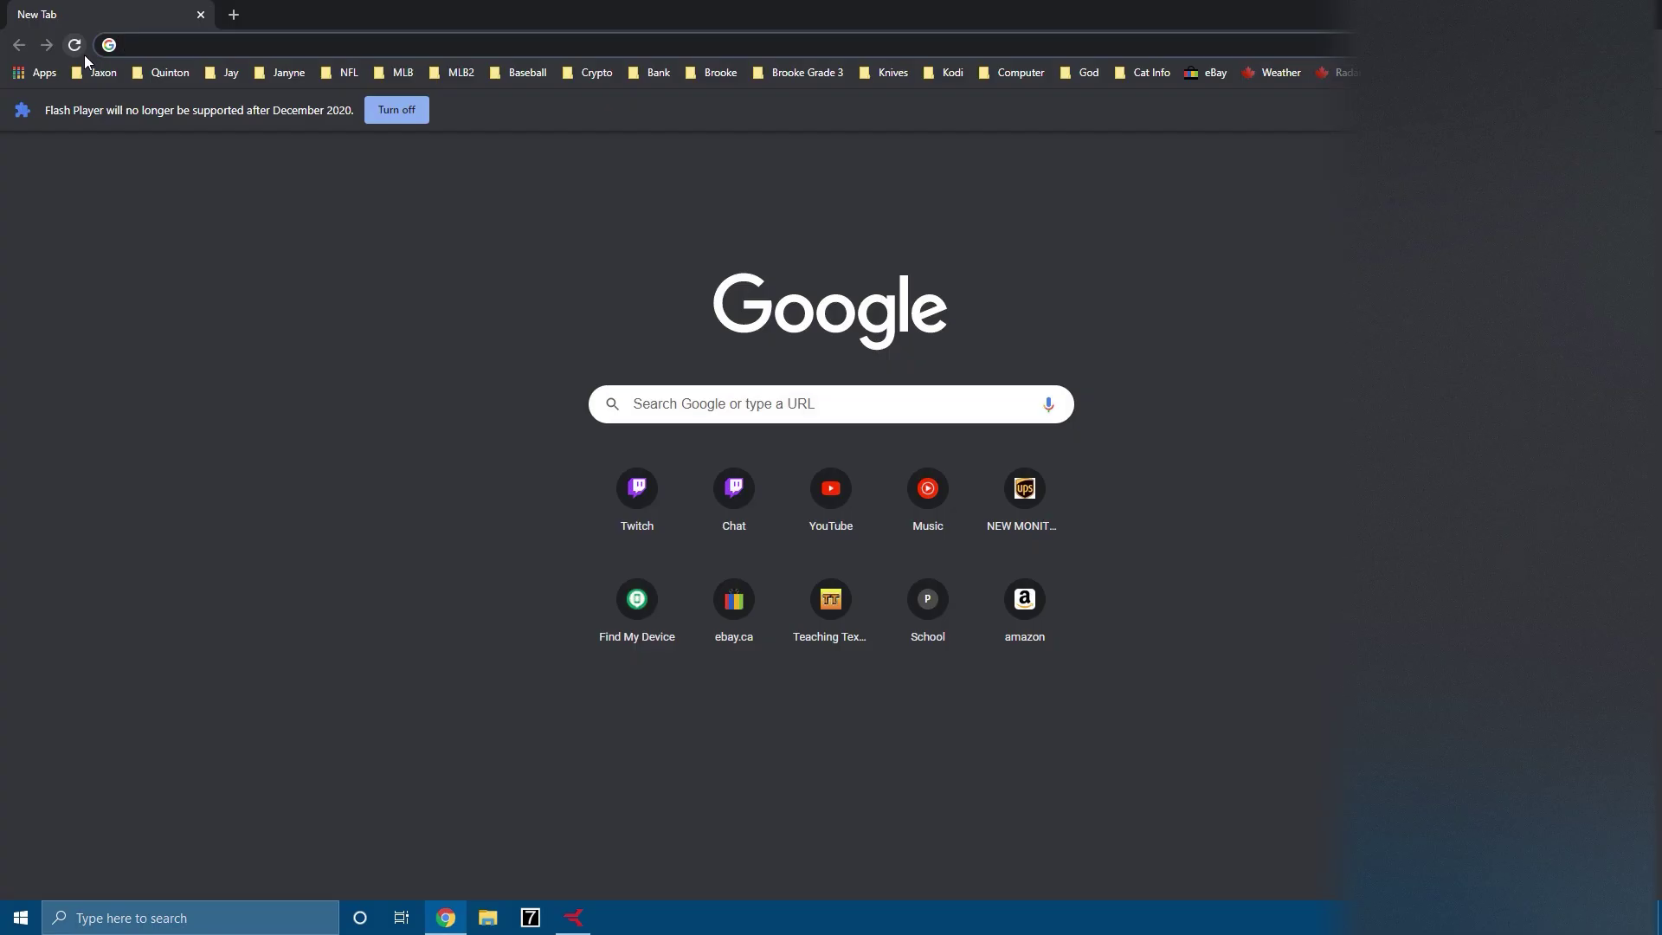
type("hello ")
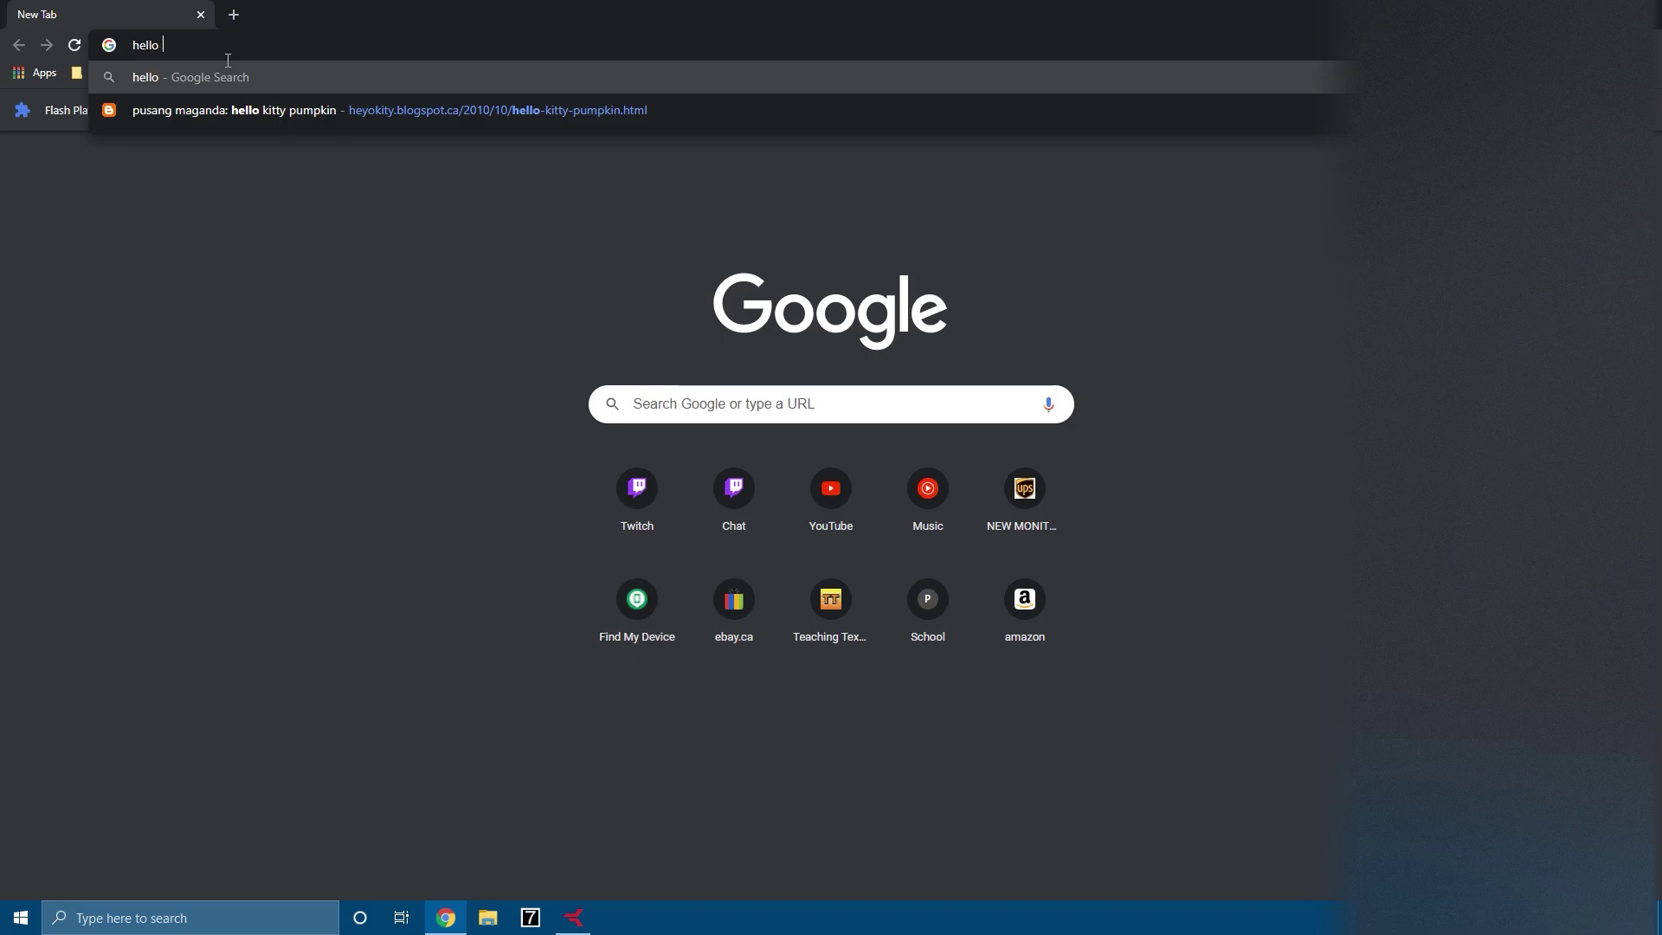
type("im a little hacker ")
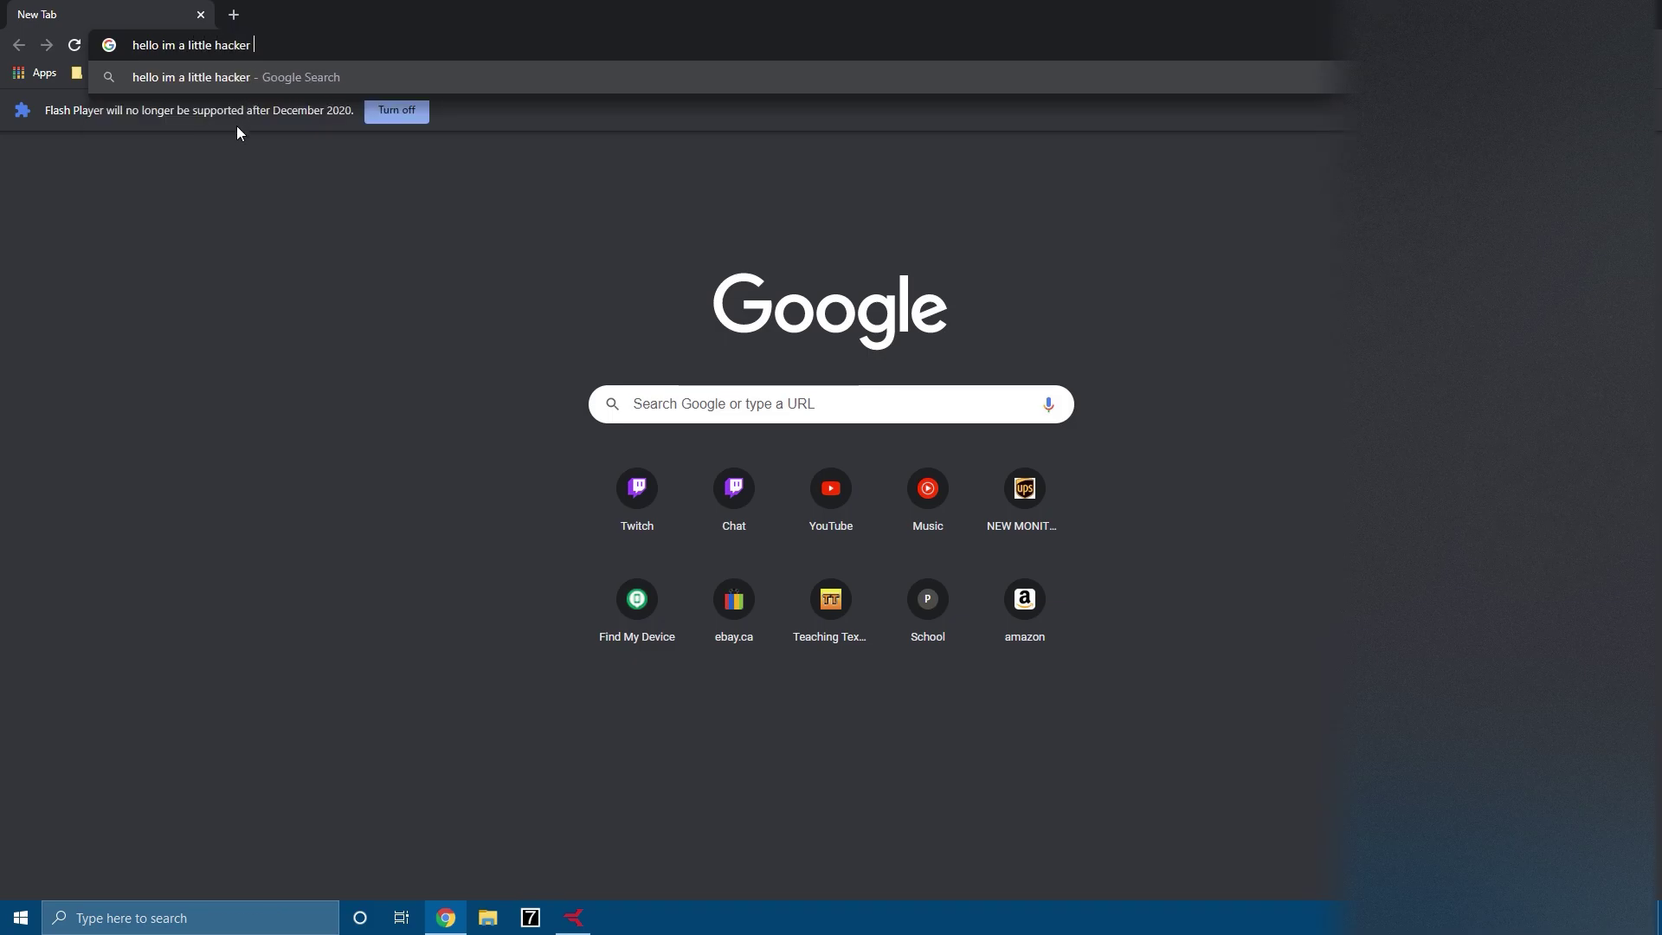
type("you will never catch me i live ")
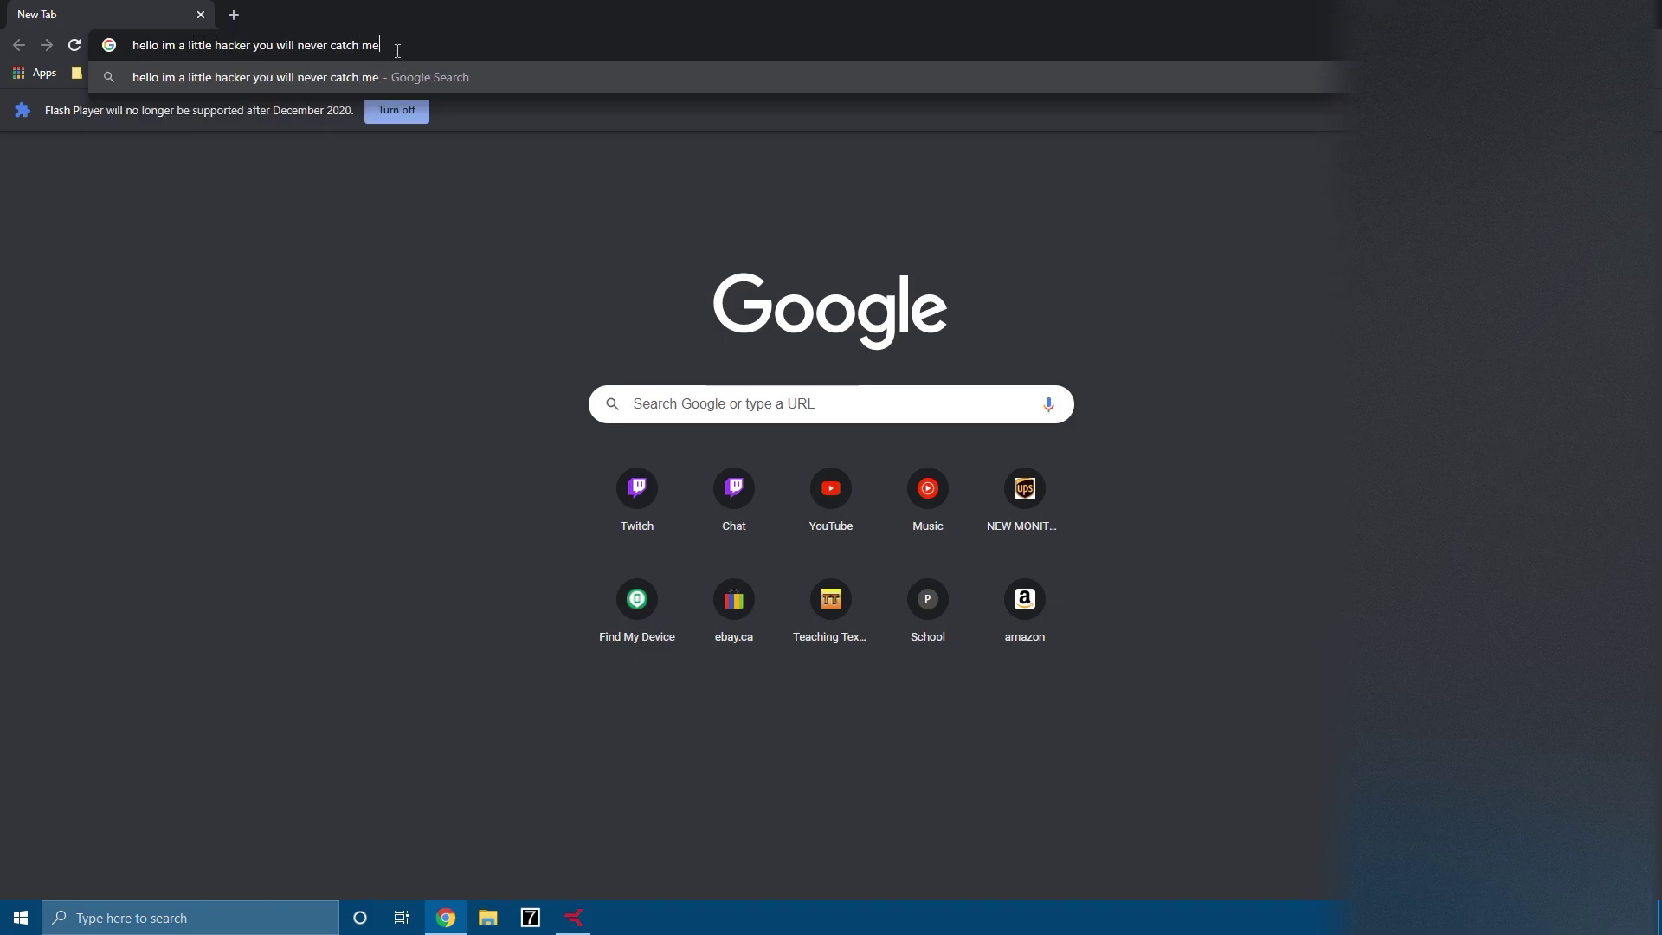
type("in for-")
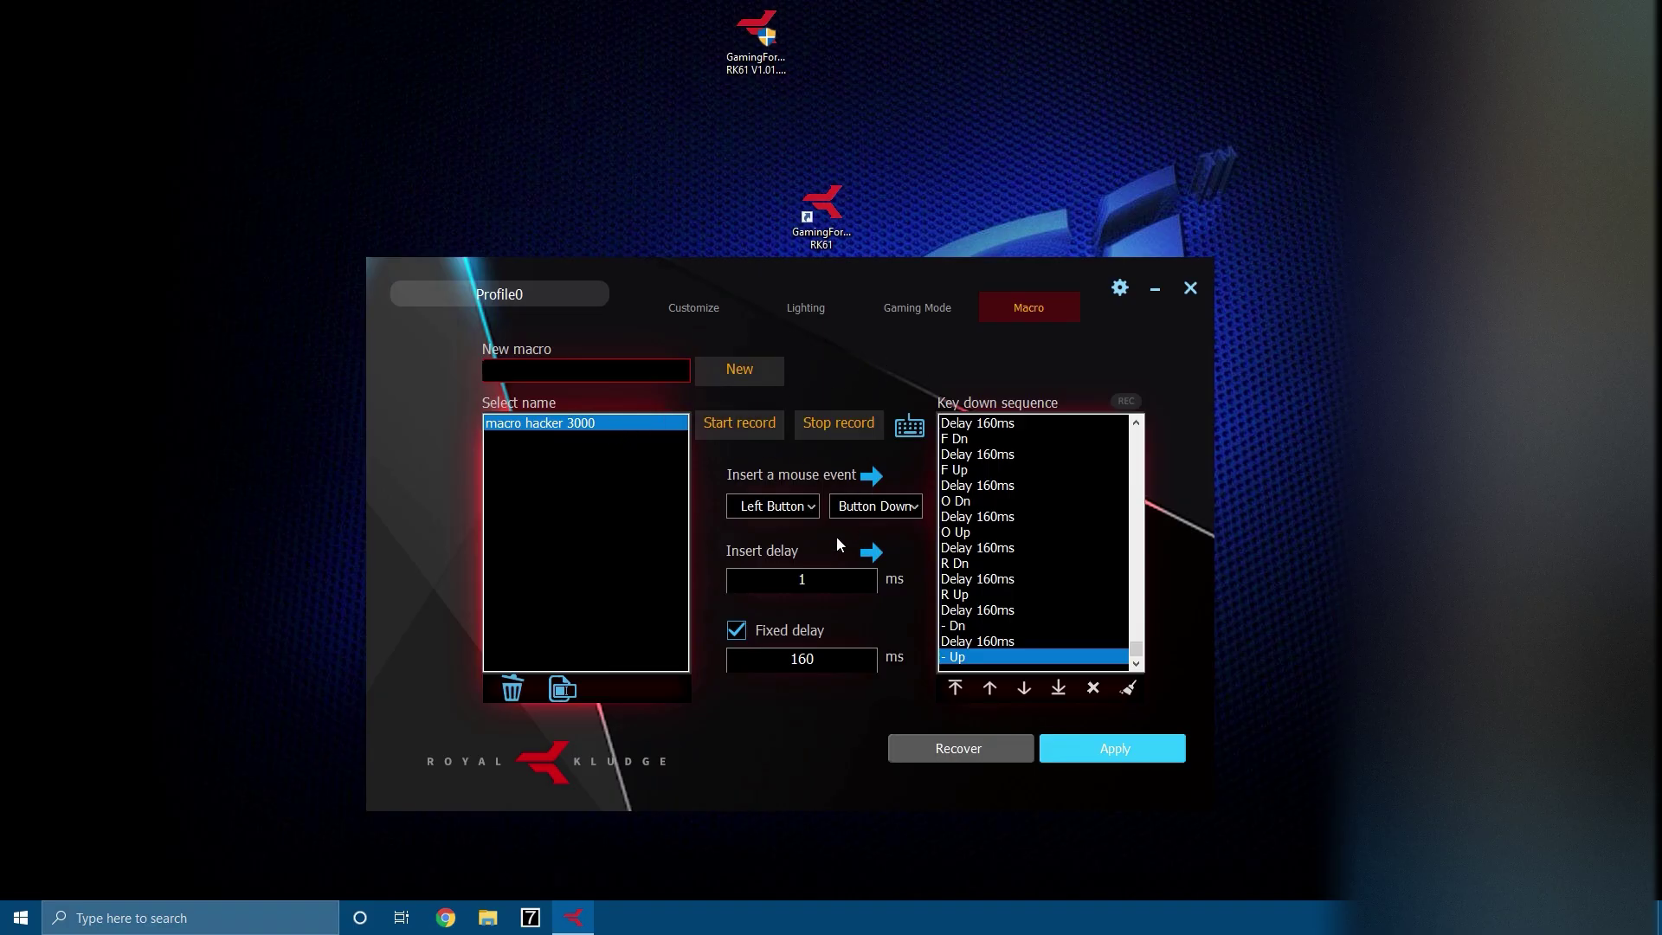
Delete 'hacker macro 3000', go back to Profile0's Customize layout, and drag the RK61 installer icon to the Recycle Bin
left_click(512, 689)
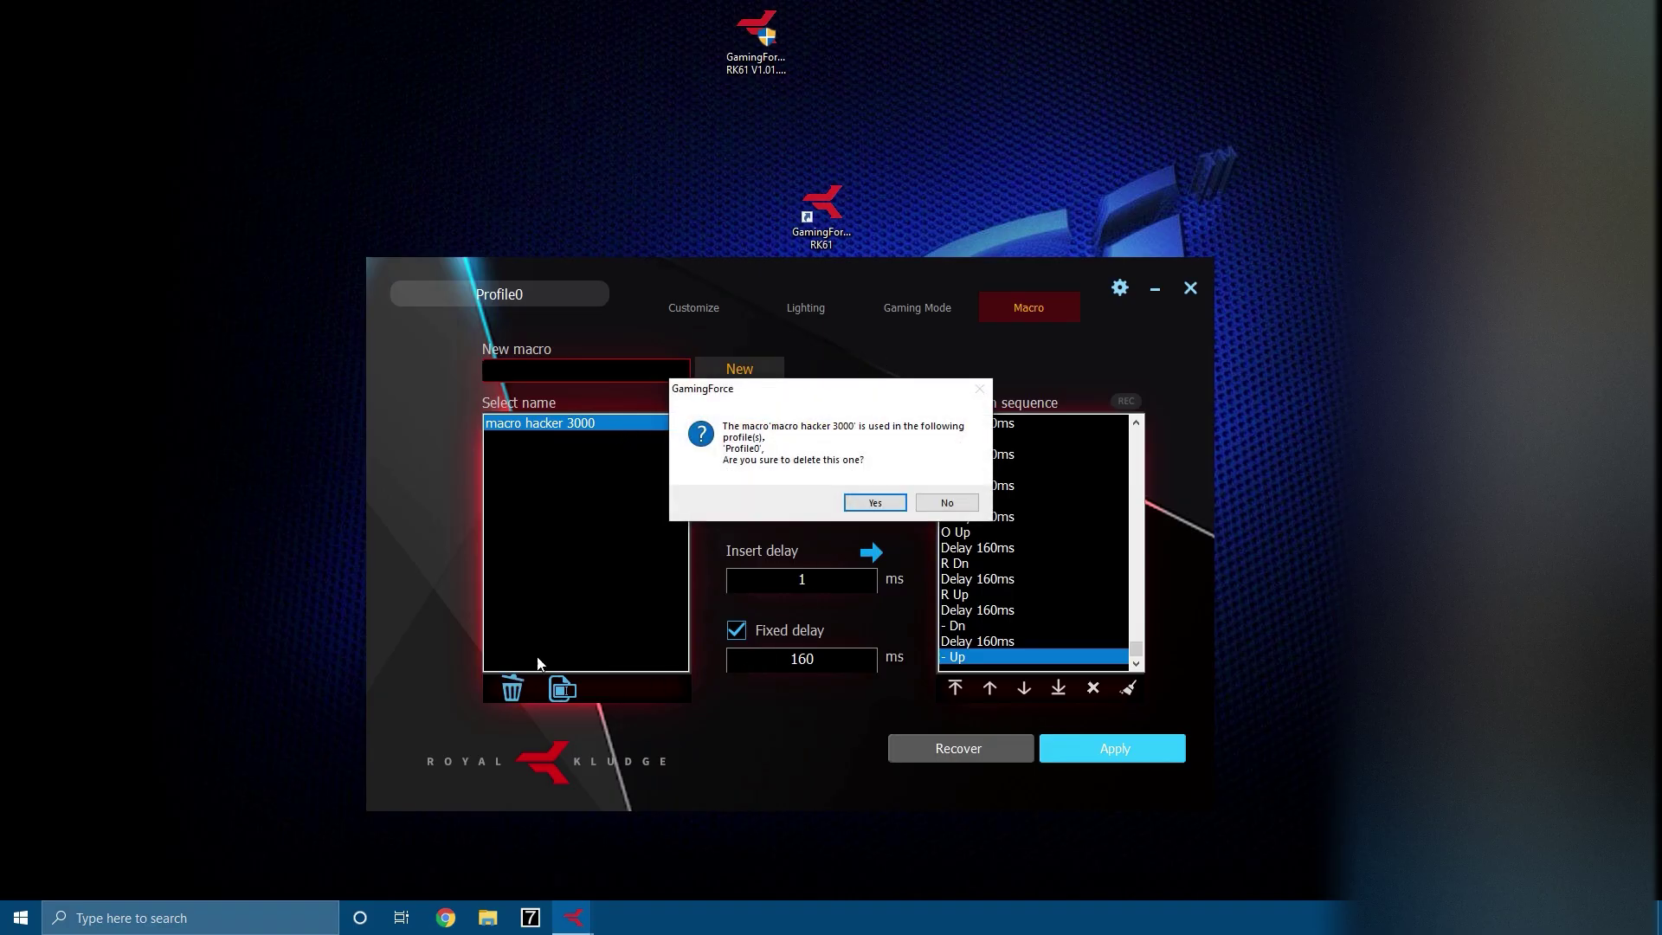
left_click(869, 509)
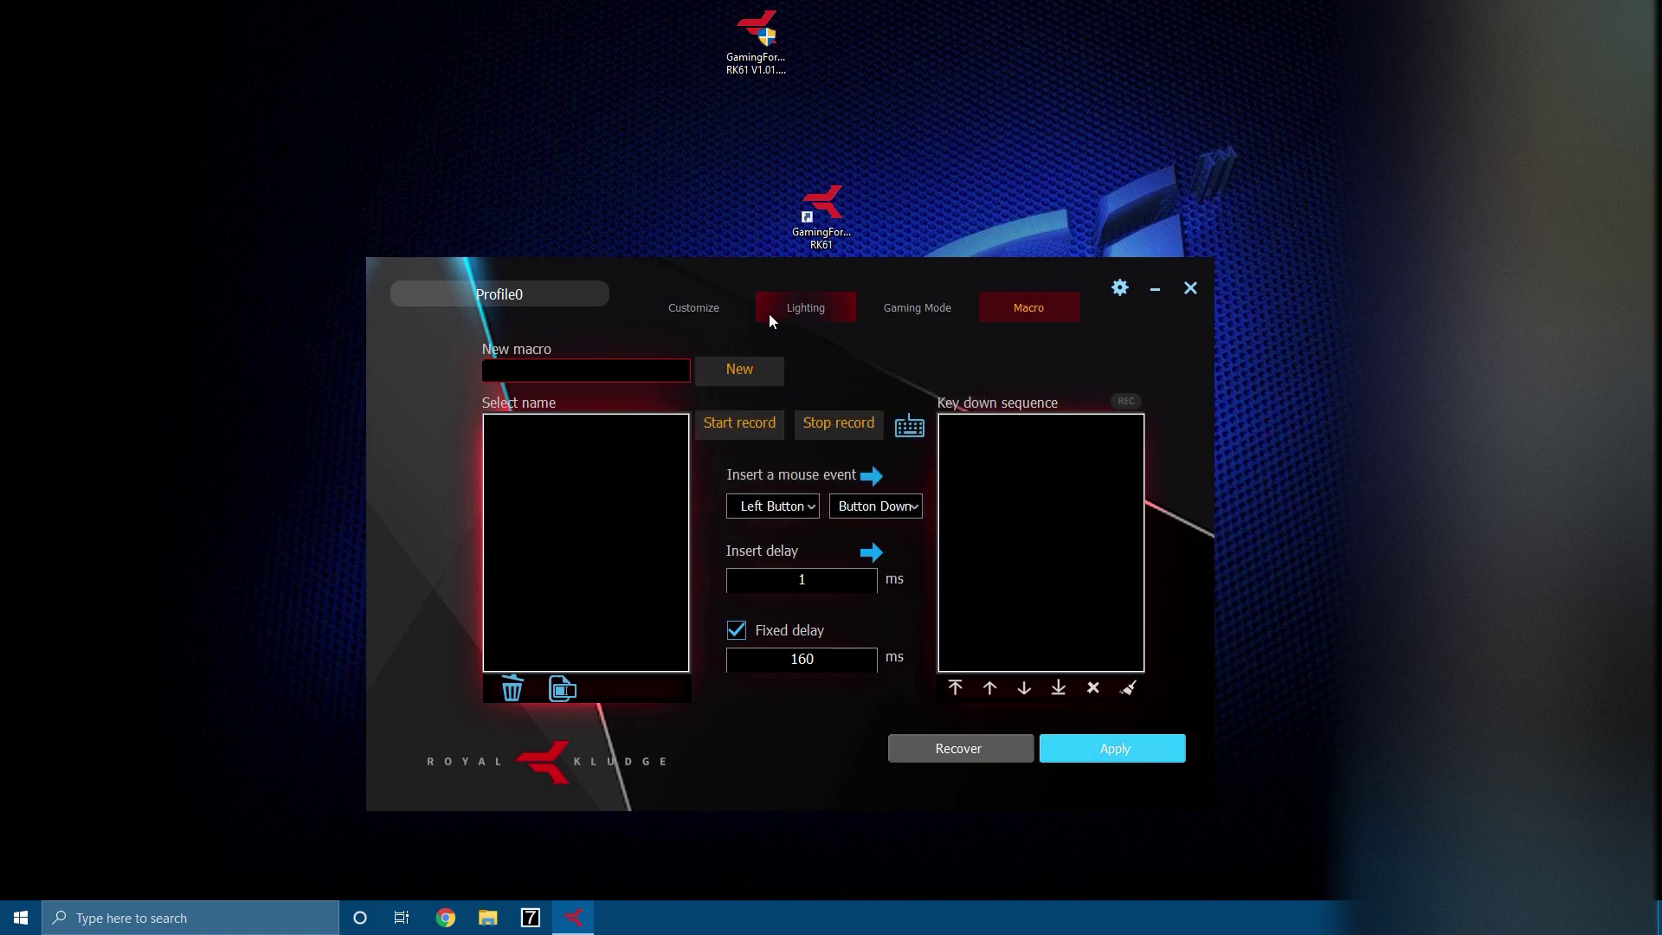
left_click(737, 314)
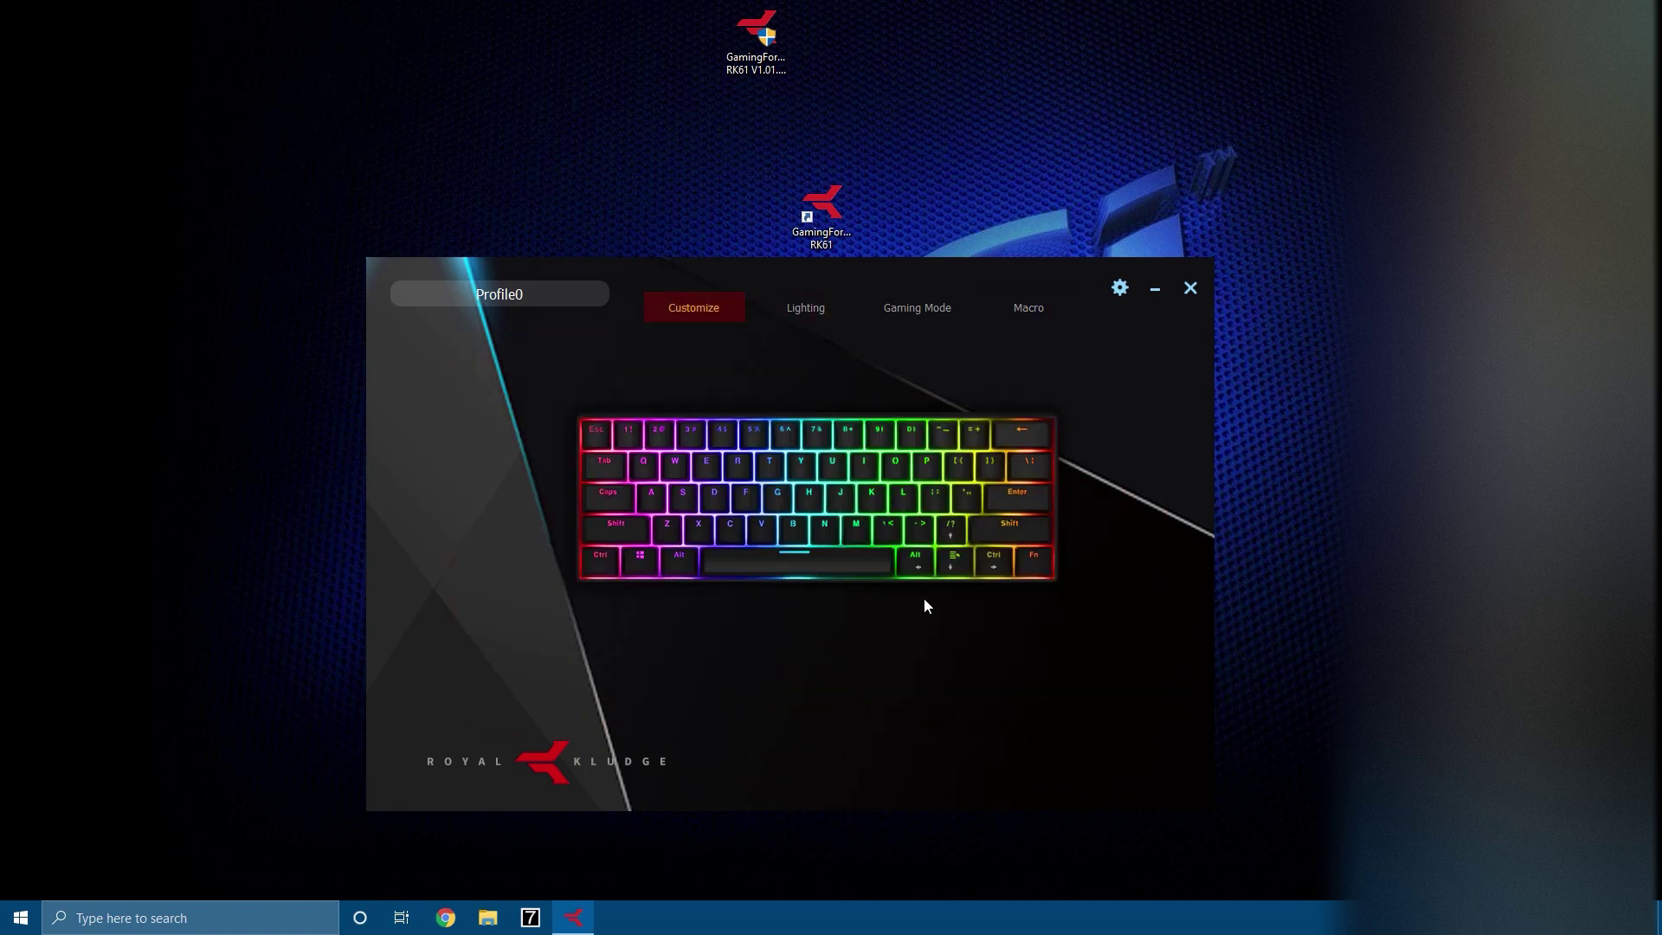
left_click_drag(762, 39, 1234, 131)
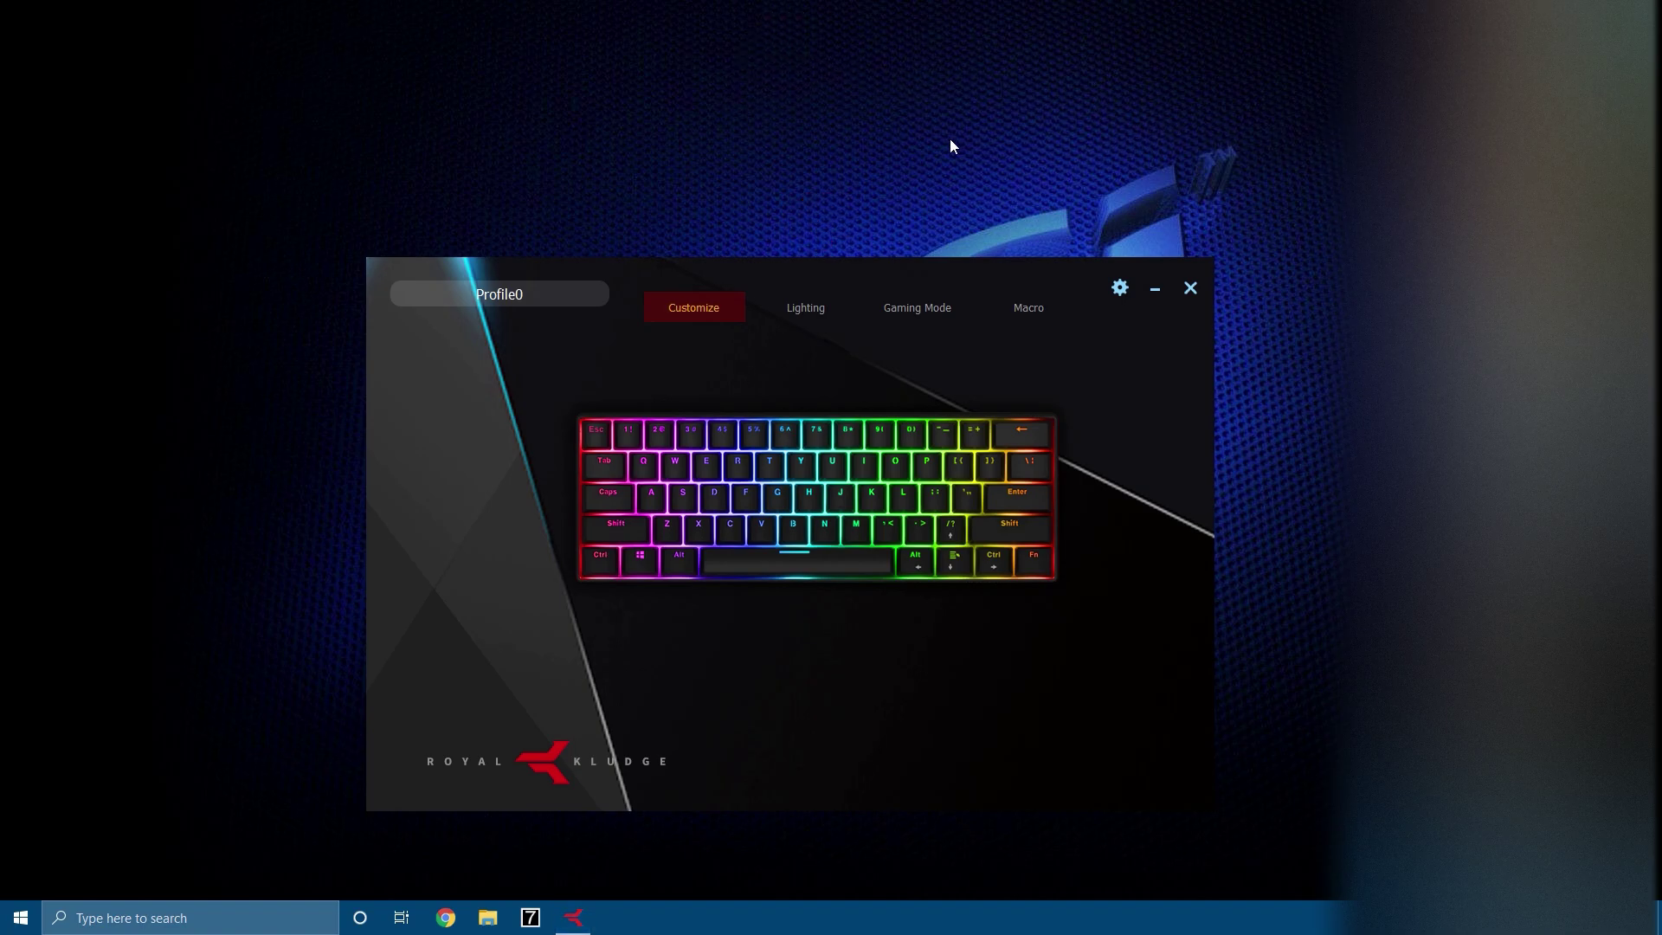